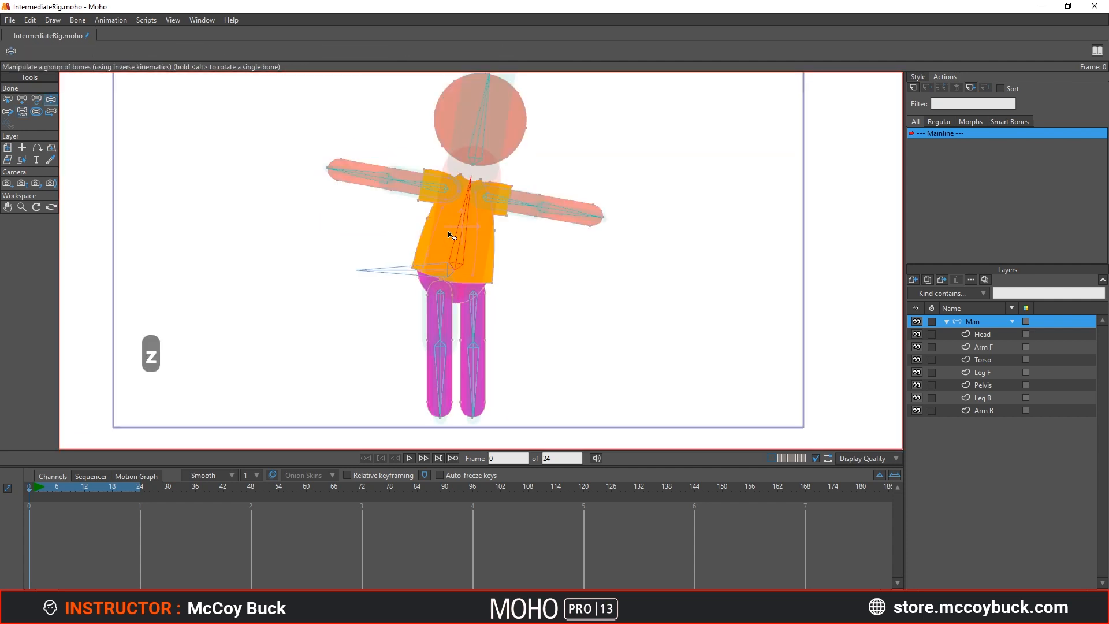
Test the rig at frame 0 by bending the arms and legs with the Manipulate Bones tool
key("b")
key("z")
left_click_drag(324, 191, 376, 257)
left_click_drag(584, 192, 572, 235)
left_click_drag(436, 404, 372, 385)
left_click_drag(473, 415, 538, 394)
key("b")
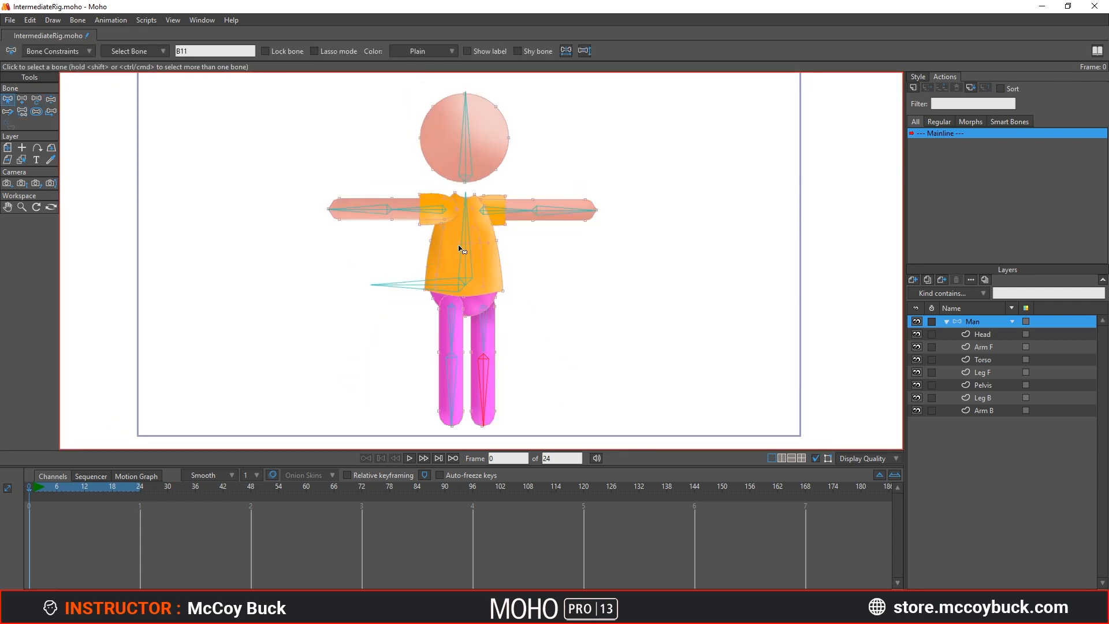
key("z")
scroll(359, 210, "up", 2)
left_click_drag(328, 208, 426, 280)
left_click_drag(633, 209, 555, 264)
left_click_drag(466, 430, 391, 393)
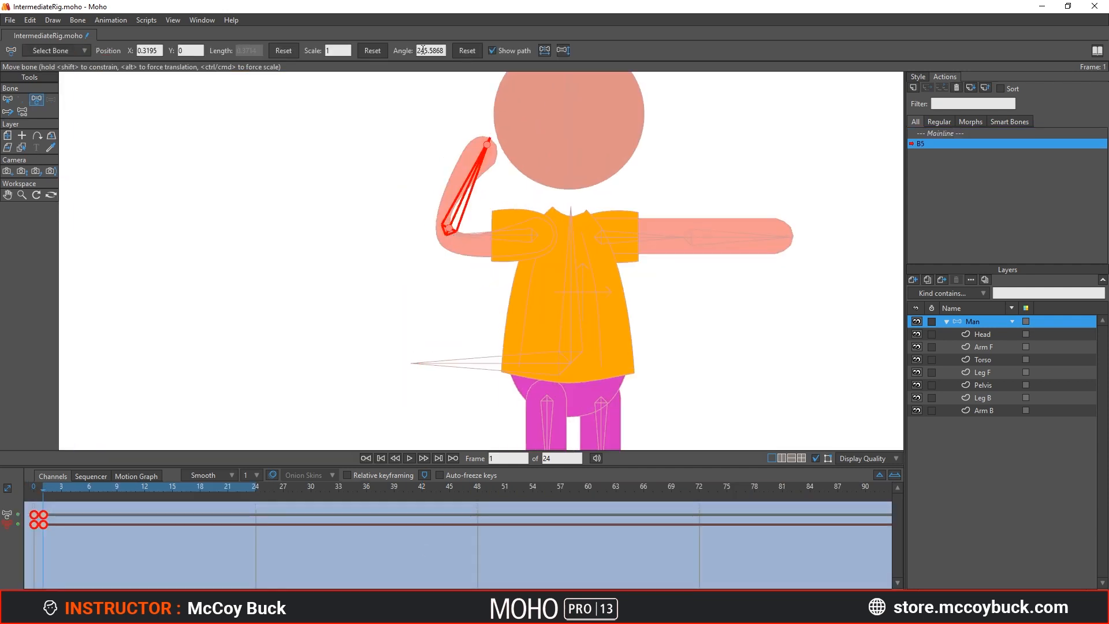
Try an angle of 360 for the forearm bone at frame 1 of the B5 action, and undo it
double_click(422, 50)
type("360")
key("Return")
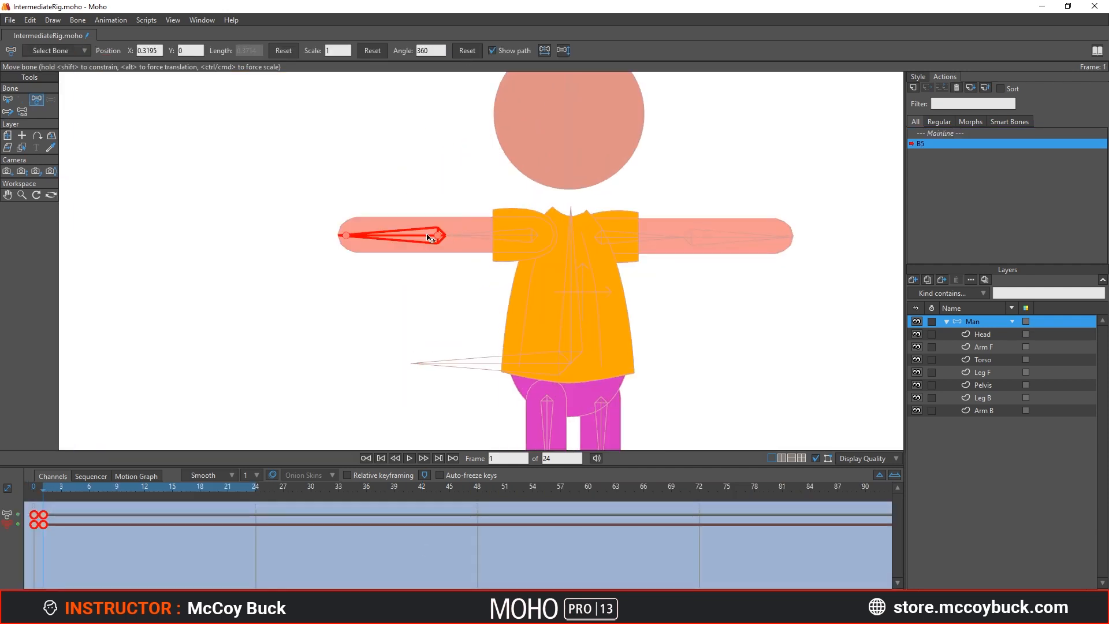
key("ctrl+z")
key("ctrl+z")
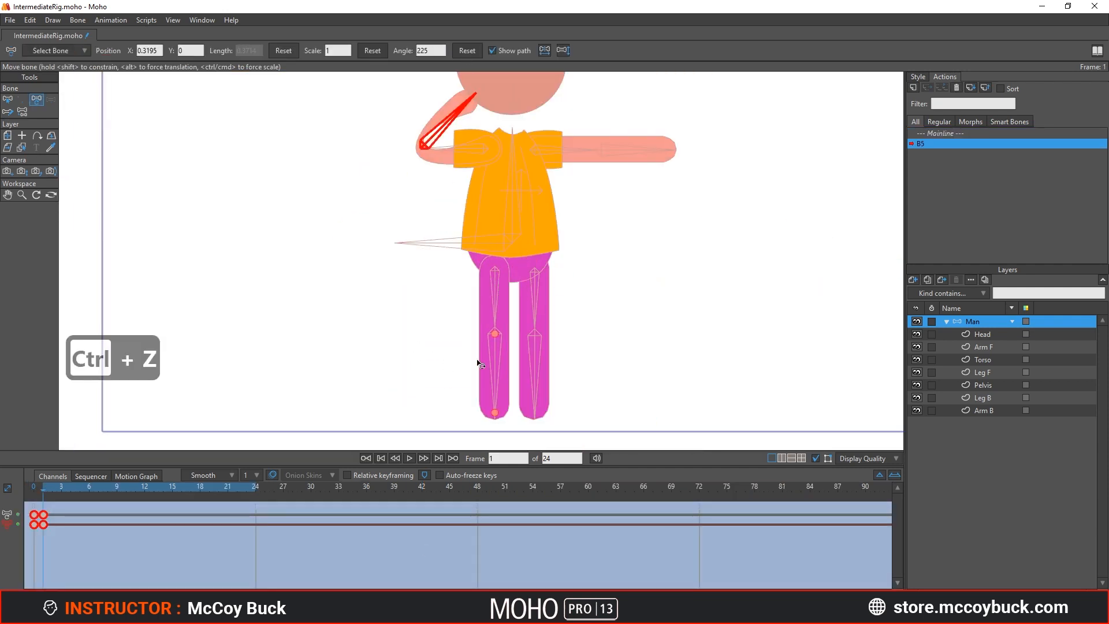
Select the Arm F layer at the bent elbow and activate the Transform Points tool
scroll(409, 183, "up", 4)
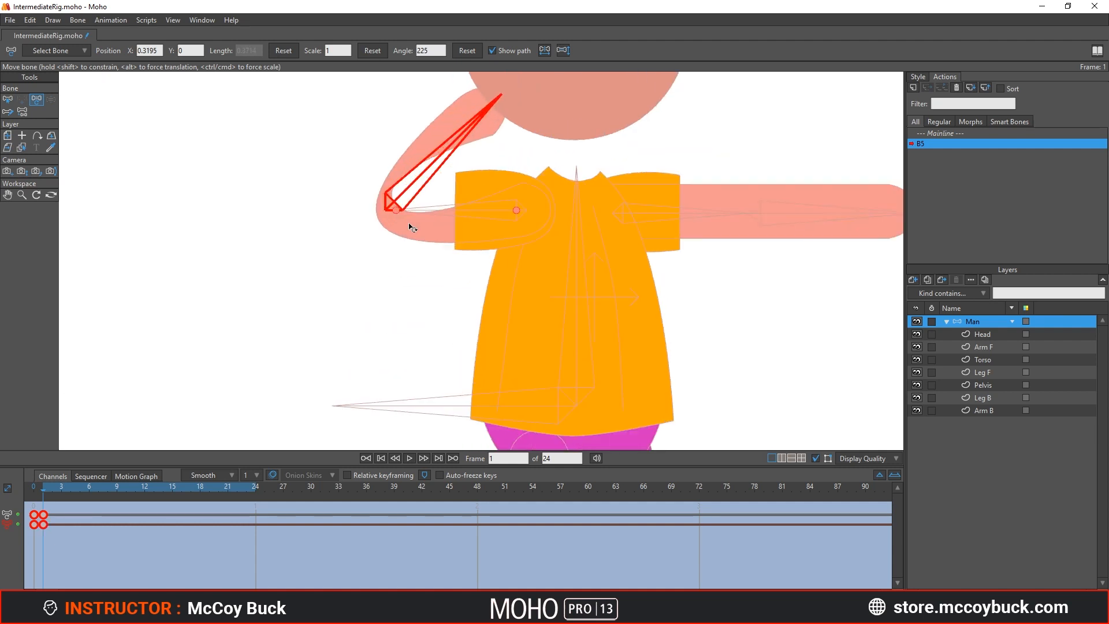
right_click(410, 225, "alt")
scroll(341, 269, "up", 2)
scroll(341, 270, "up", 2)
left_click(21, 100)
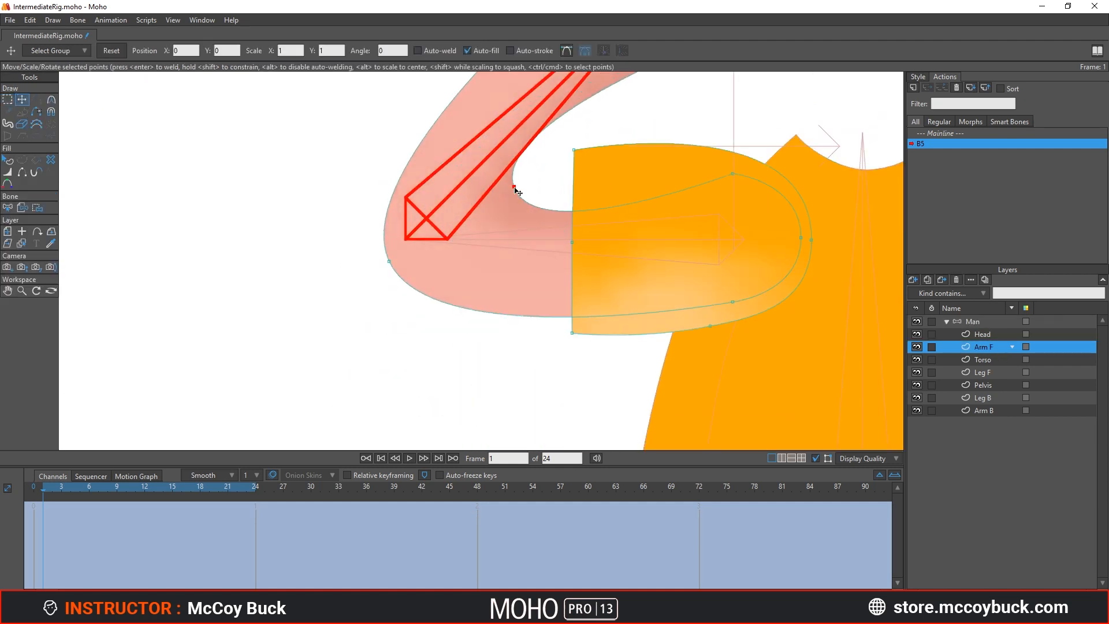
scroll(552, 168, "down", 2)
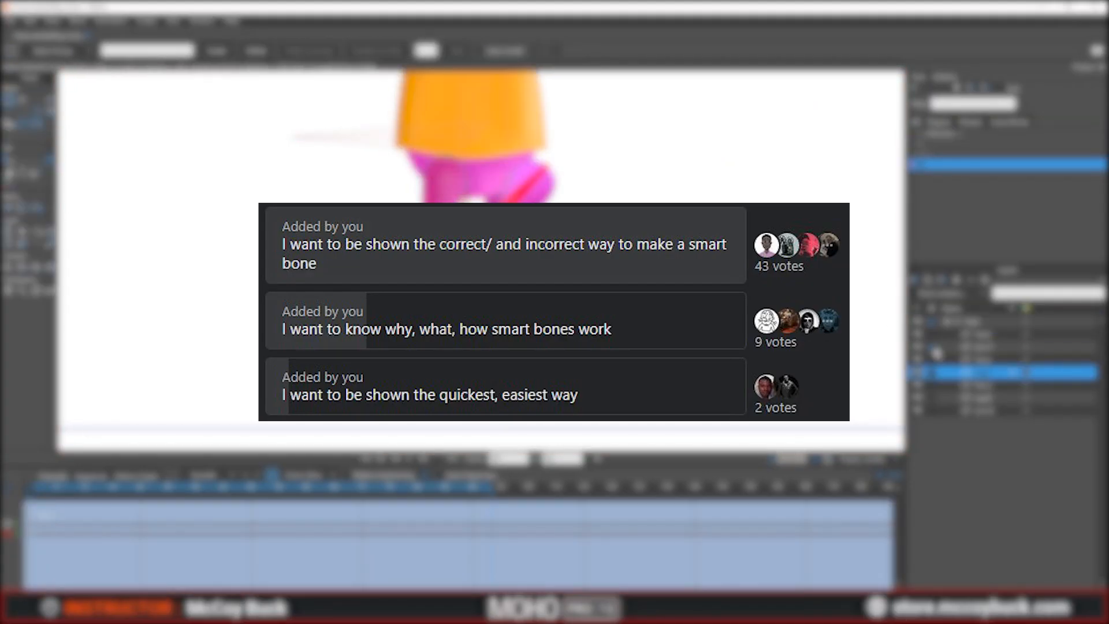
Scrub back through the B9 action's frames to check how the front leg bends at the knee
scroll(450, 225, "up", 3)
scroll(451, 225, "down", 2)
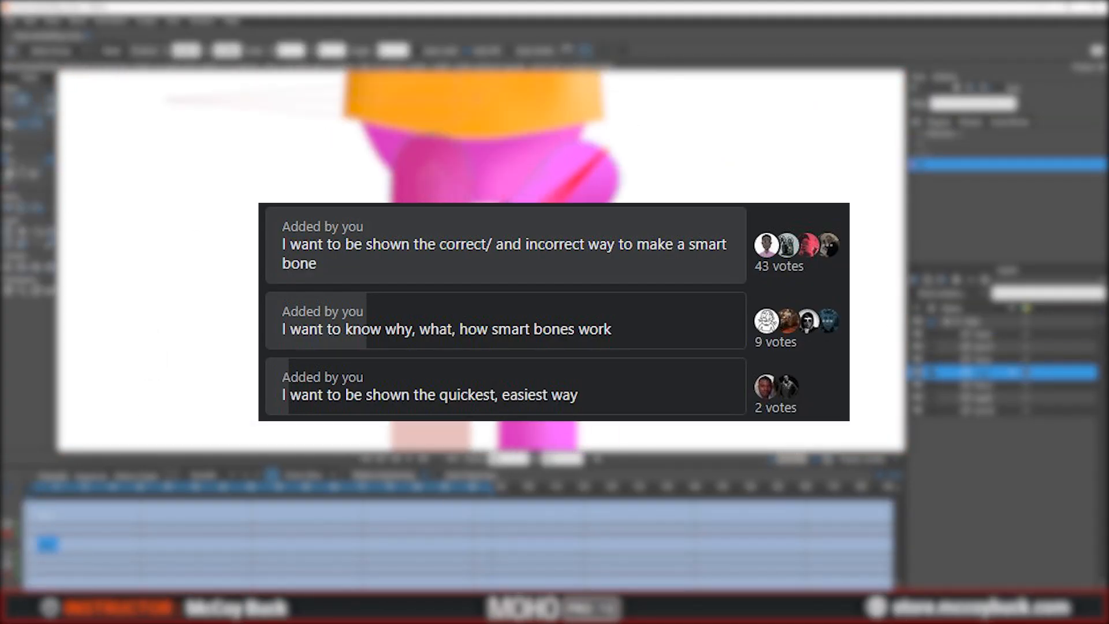
key("ctrl+z")
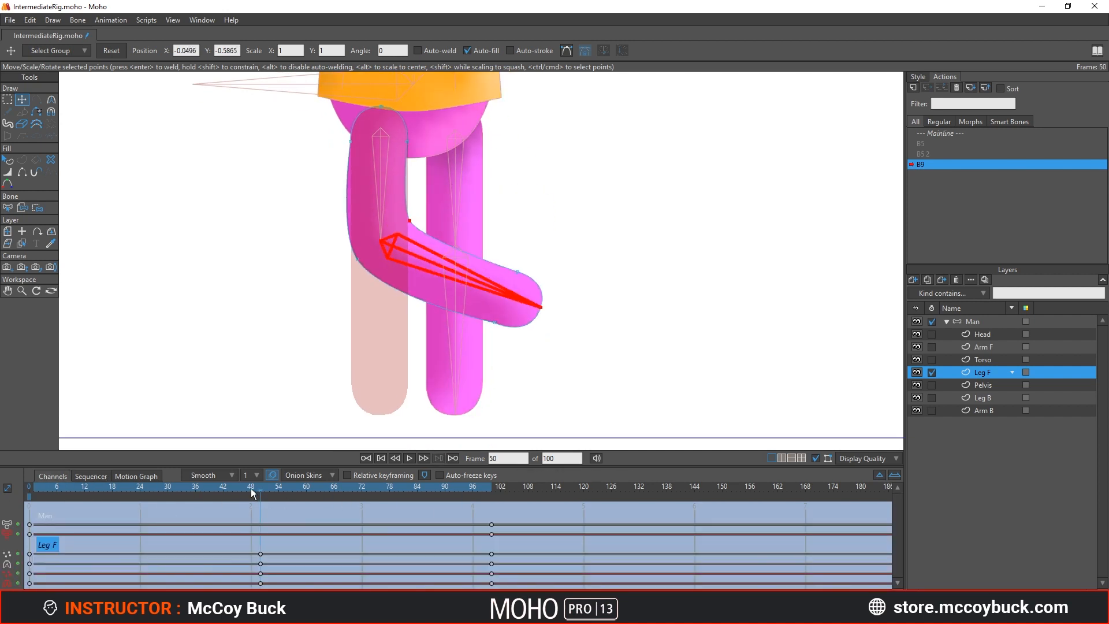
left_click_drag(251, 488, 181, 487)
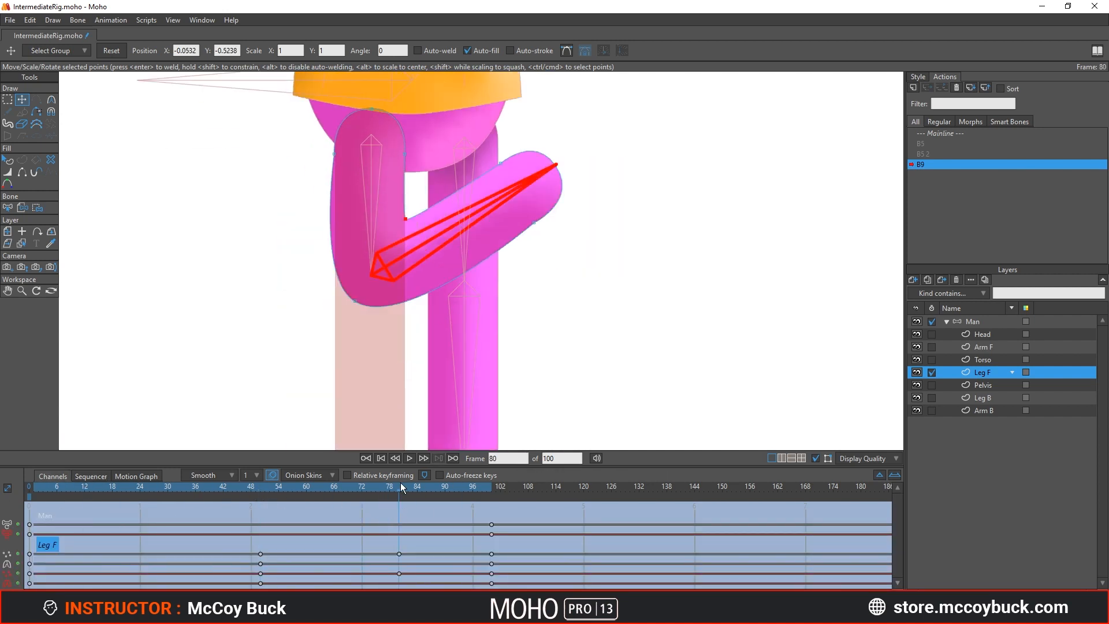
left_click_drag(400, 486, 300, 487)
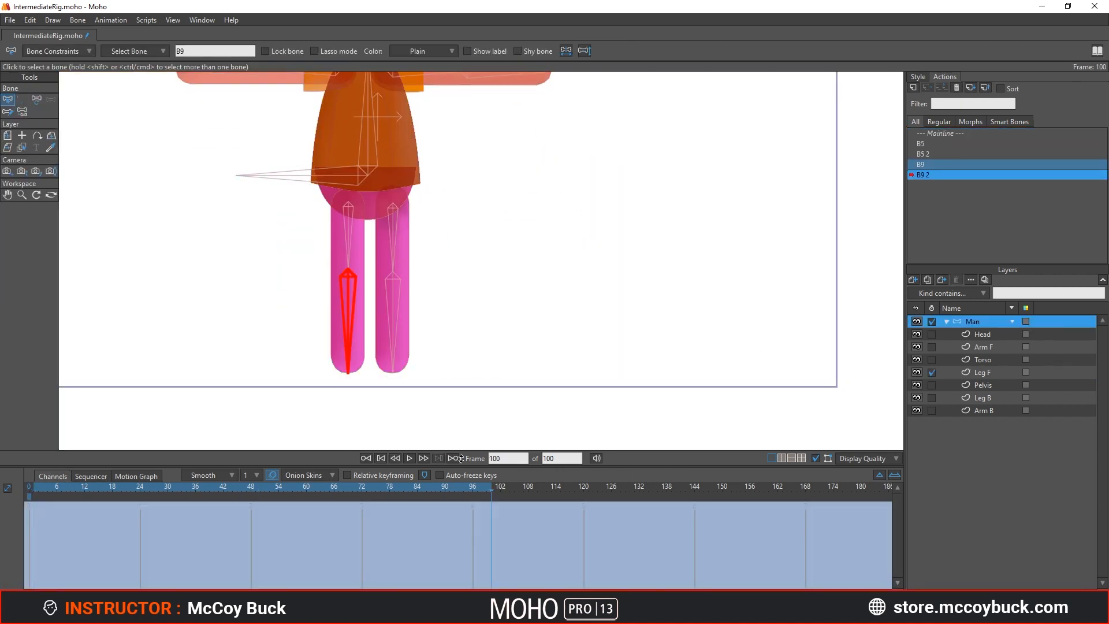
key("c")
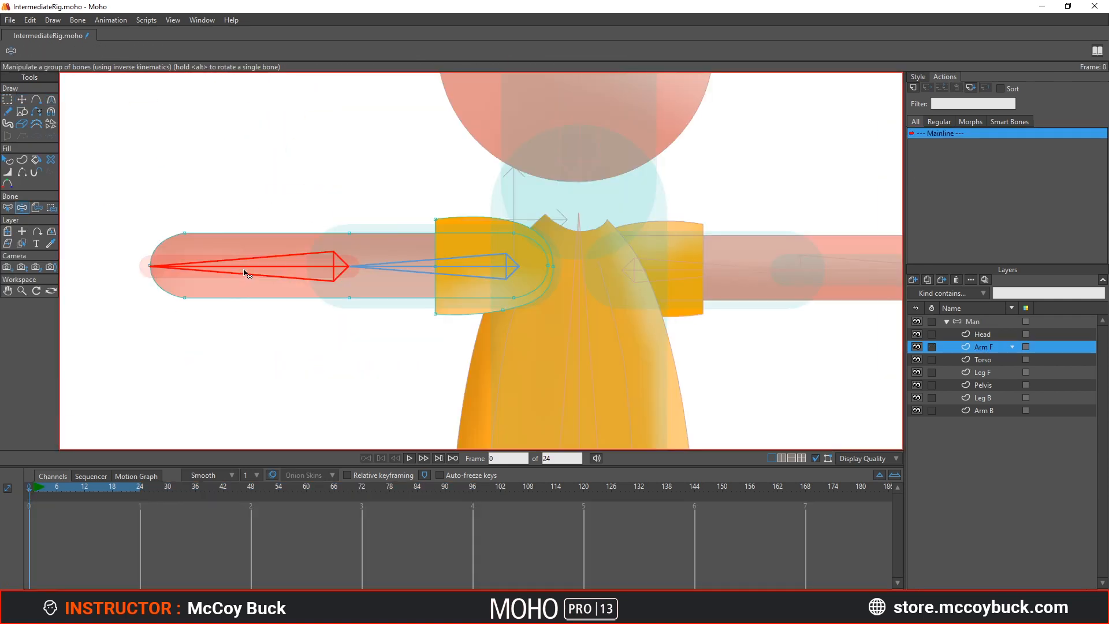
Bend both forearms up toward the head with Manipulate Bones on the Man layer to examine the elbows
left_click_drag(245, 273, 380, 210)
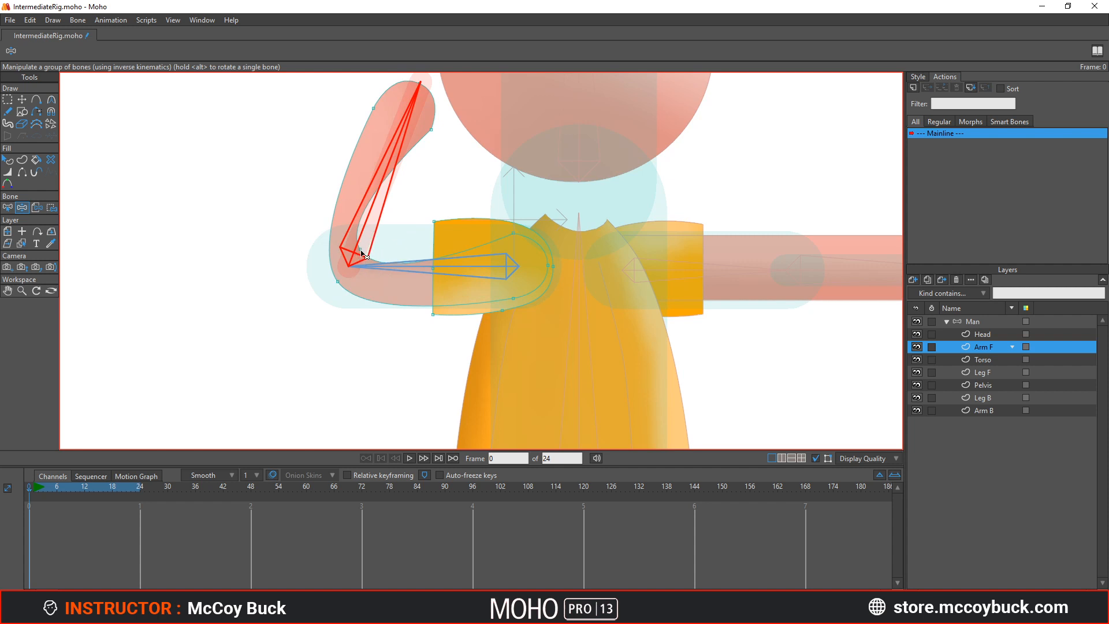
scroll(361, 253, "down", 1)
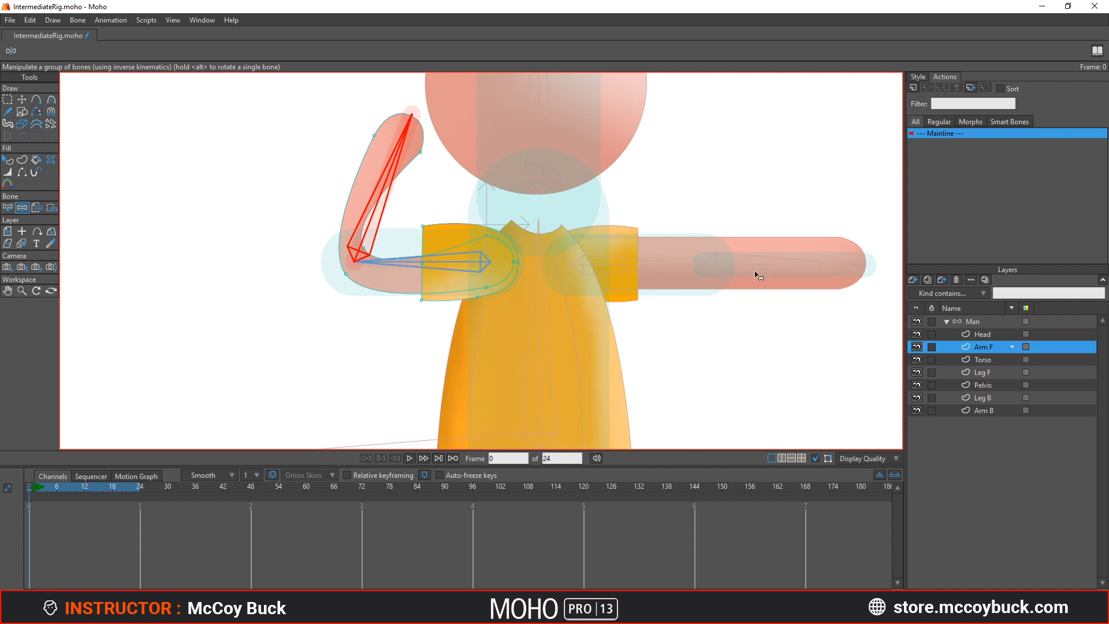
left_click(972, 322)
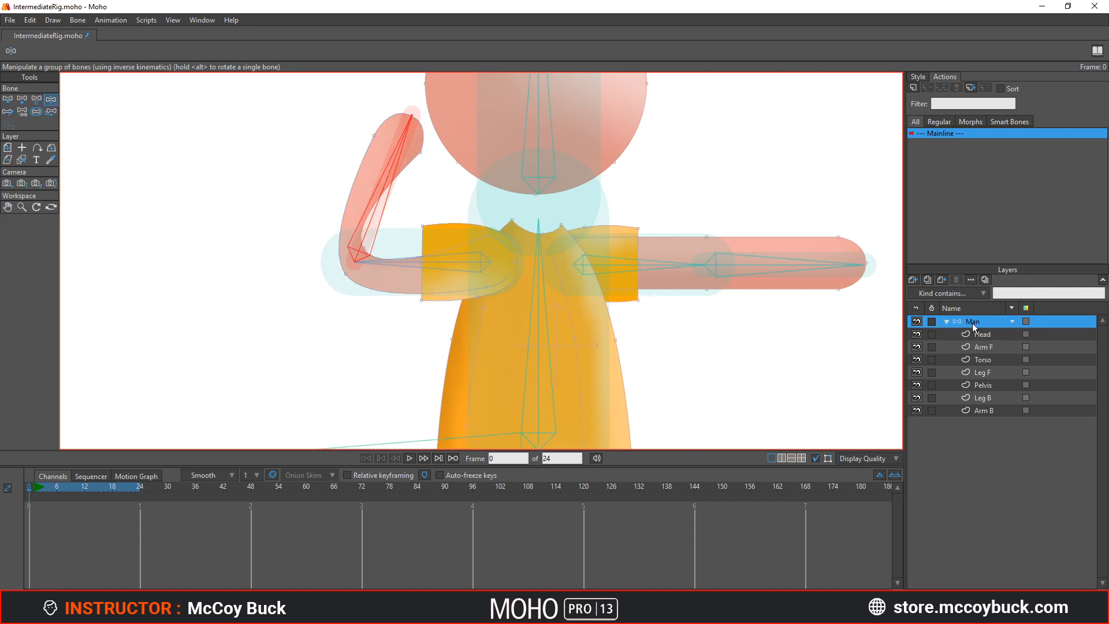
key("z")
left_click_drag(762, 270, 525, 136)
scroll(527, 209, "down", 2)
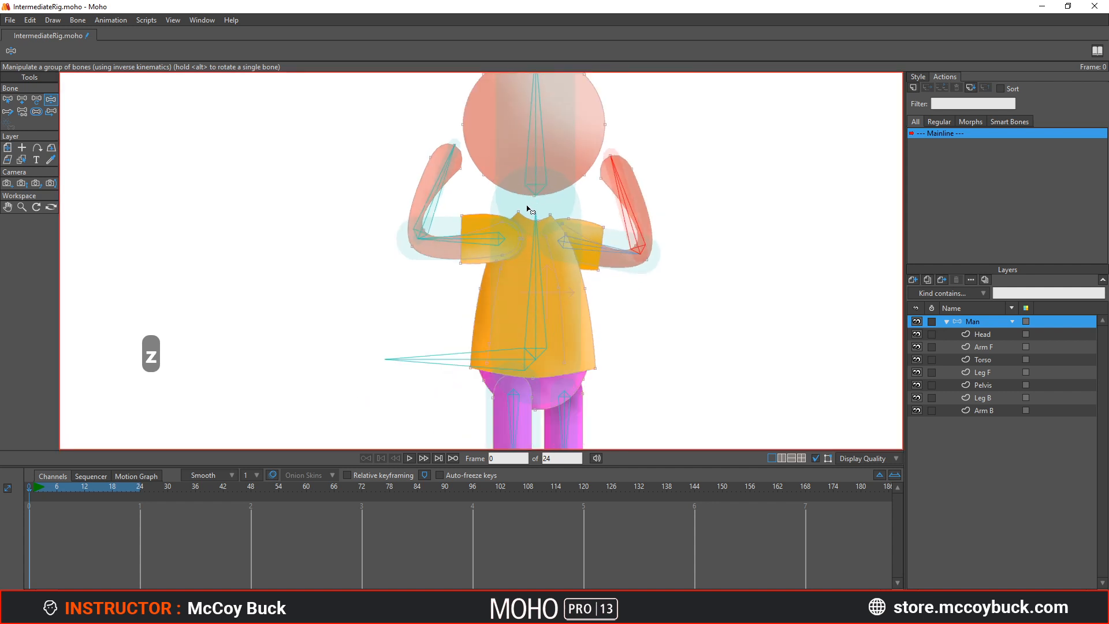
Bend both legs with Manipulate Bones to examine the knees, and return the rig to its rest pose
left_click_drag(488, 304, 505, 218)
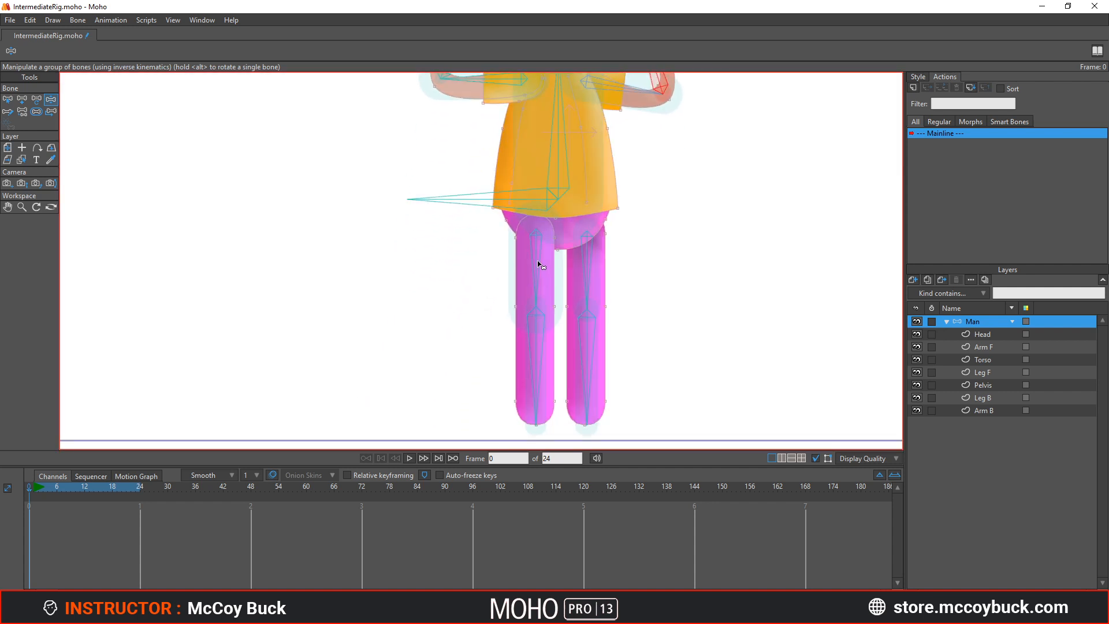
left_click_drag(537, 260, 464, 314)
mouse_move(502, 161)
left_mouse_down()
mouse_move(488, 177)
mouse_move(486, 165)
left_mouse_up()
left_click_drag(459, 292, 519, 289)
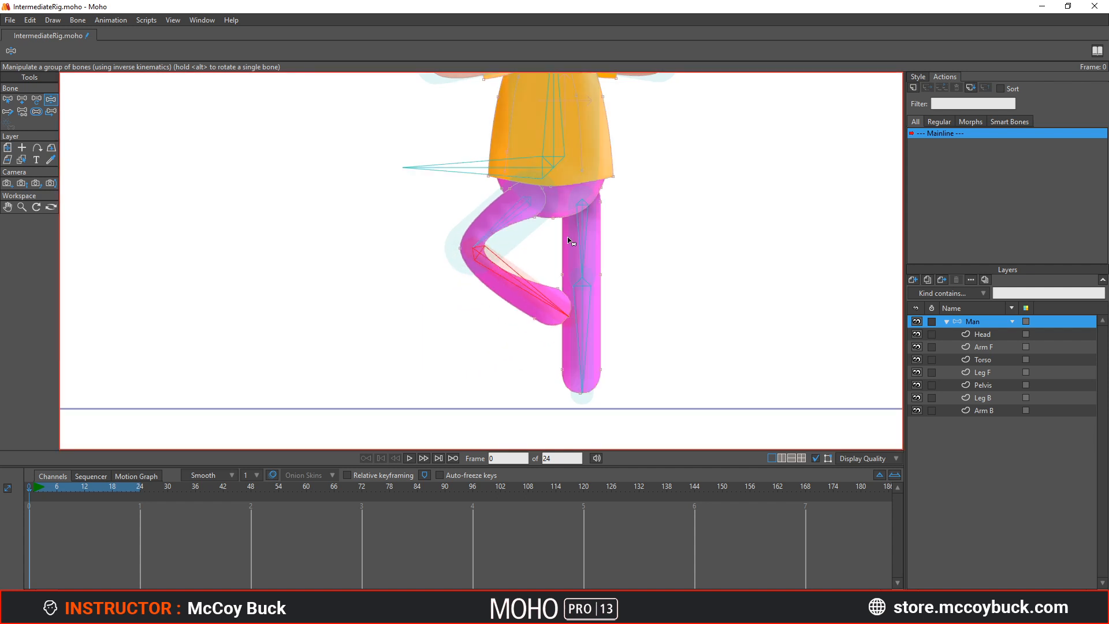
scroll(561, 183, "down", 3)
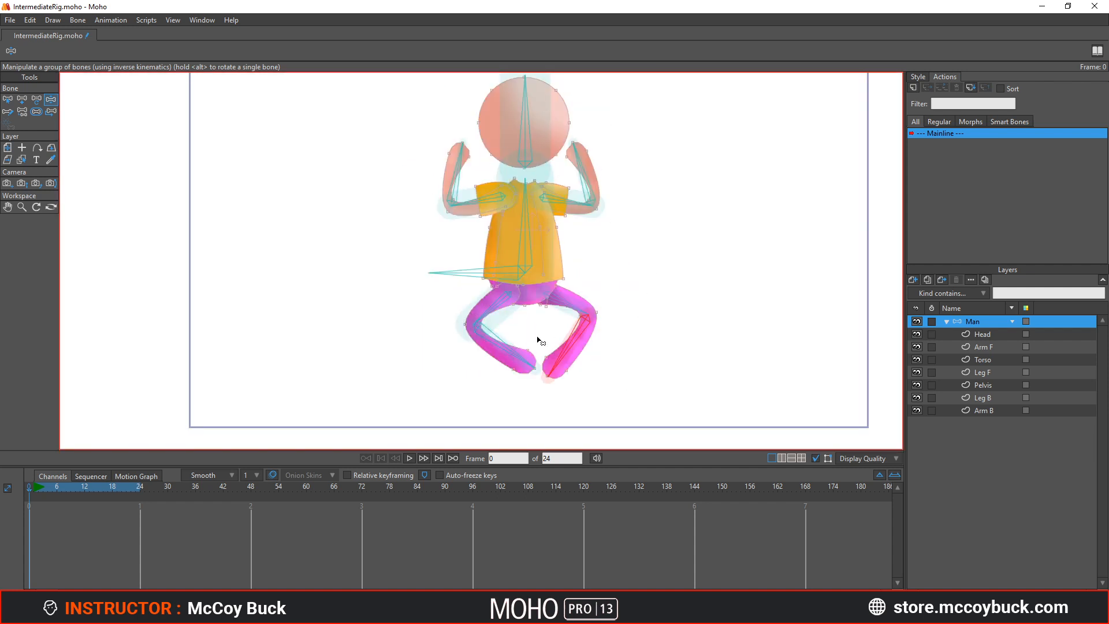
key("b")
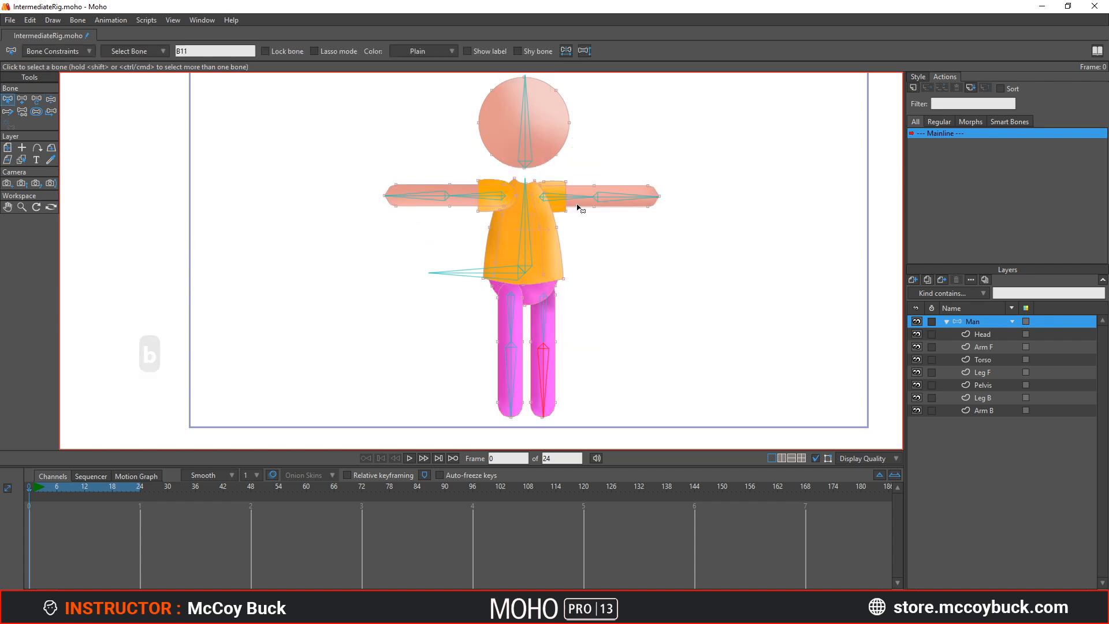
Select the forearm bone of the front arm with the Select Bone tool
scroll(440, 236, "up", 3)
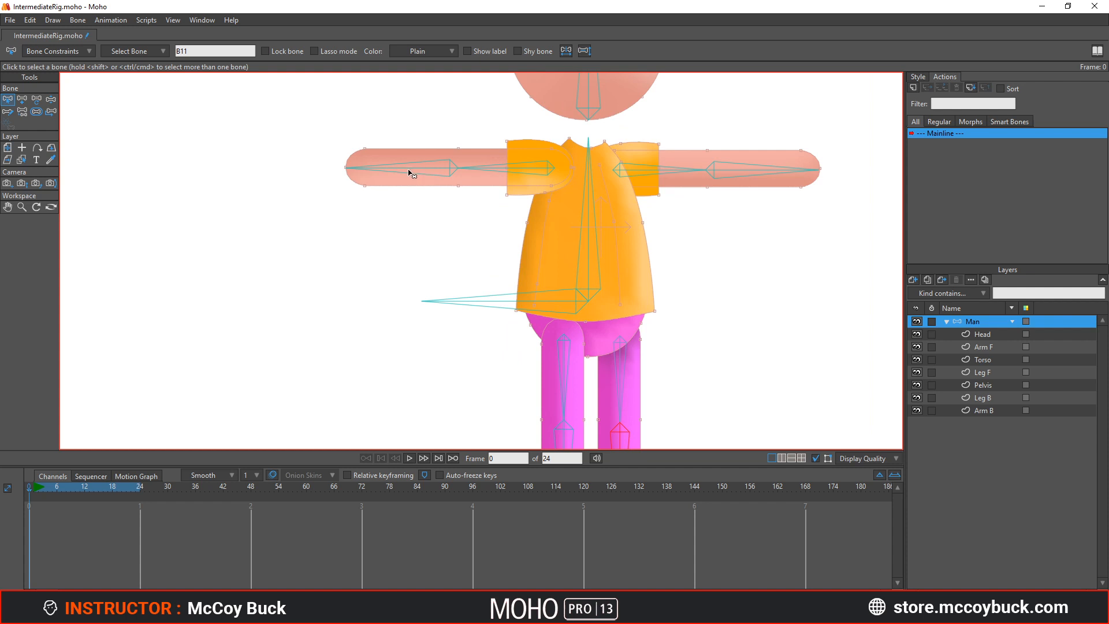
key("b")
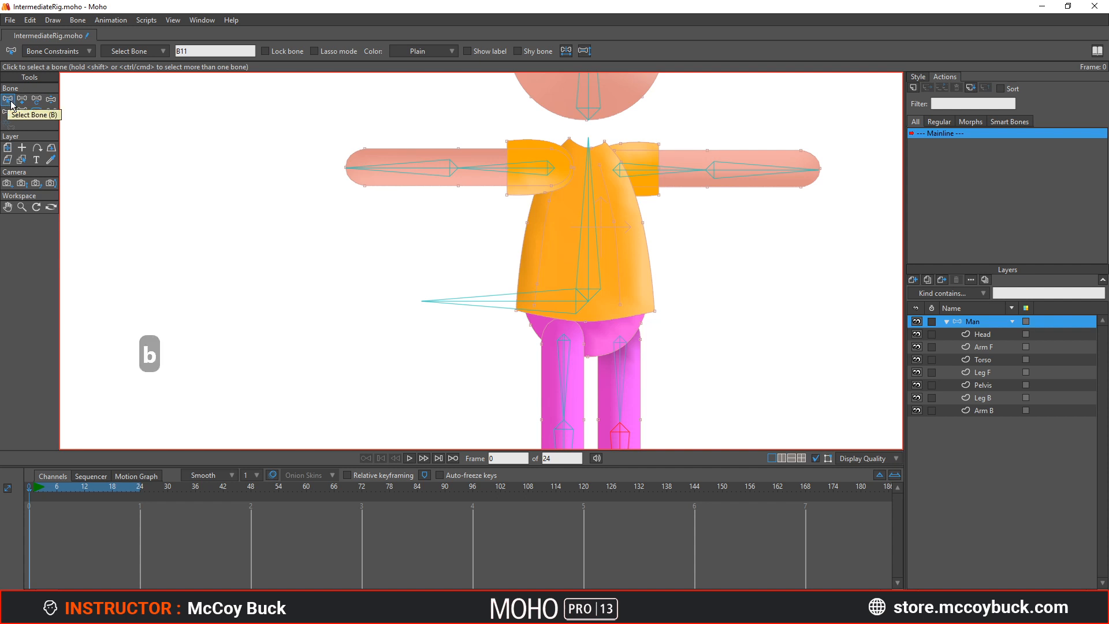
left_click(390, 234)
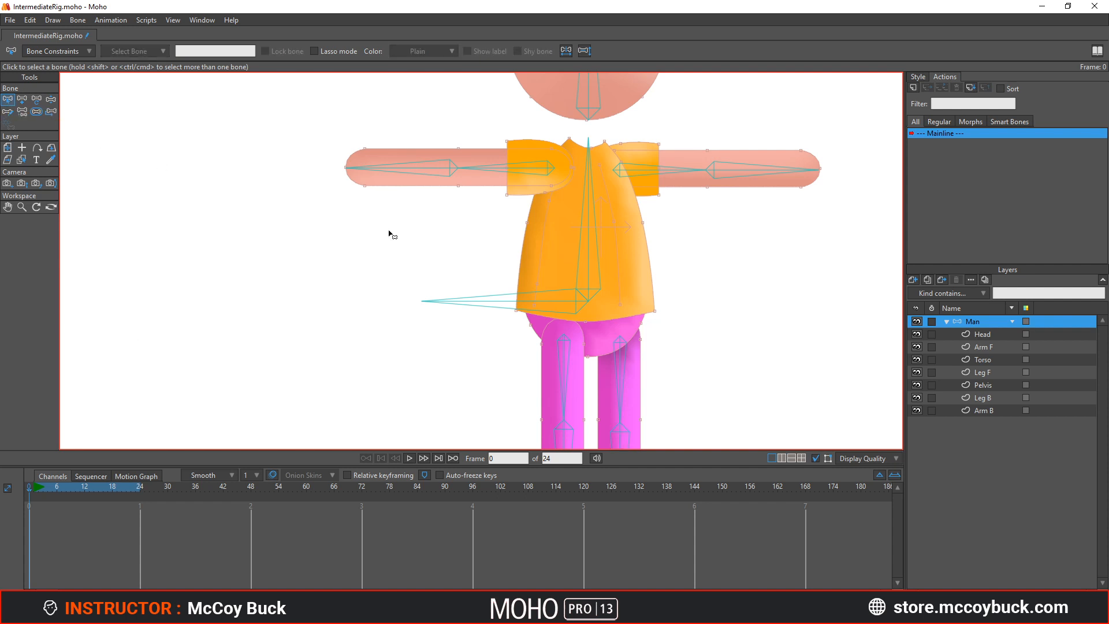
left_click(395, 170)
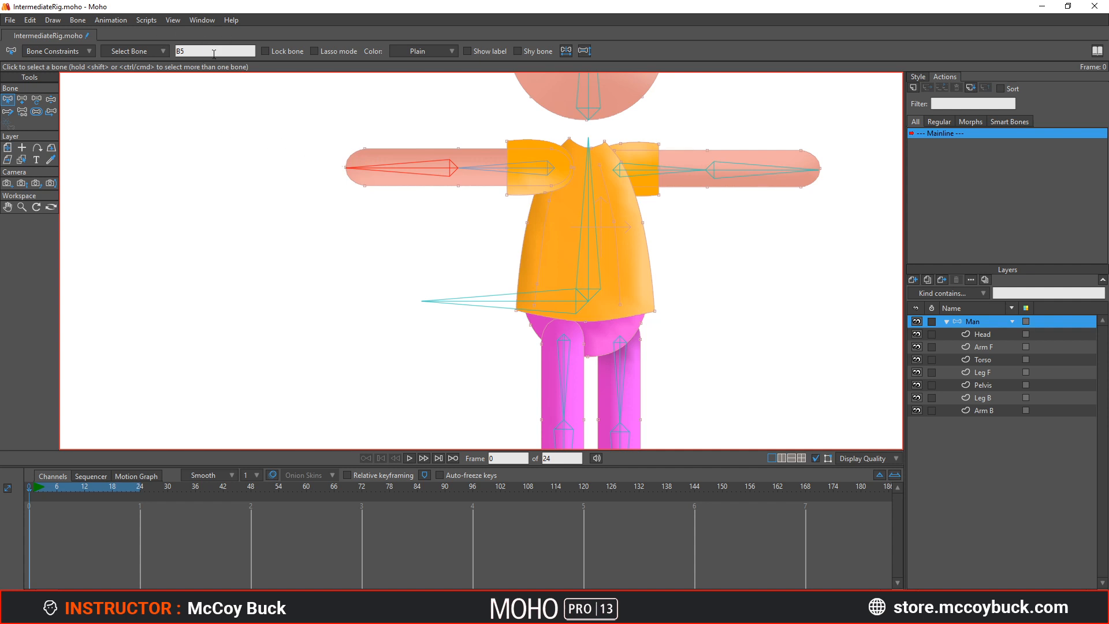
Try renaming the selected forearm bone to ForearmF, and undo the rename
type("r")
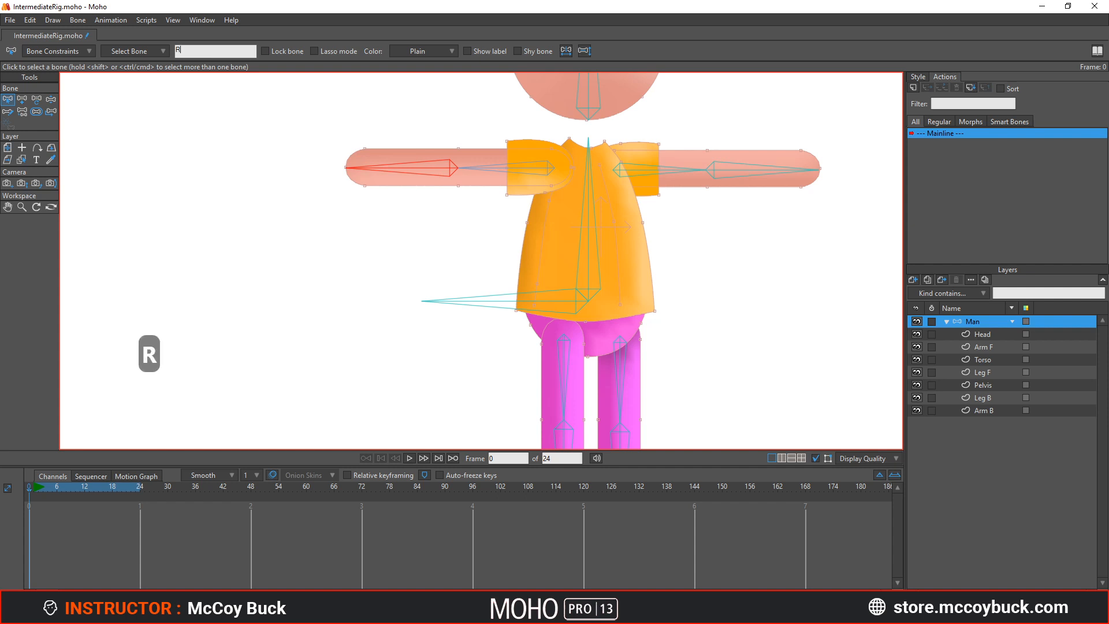
key("BackSpace")
type("Fora")
key("BackSpace")
type("earm")
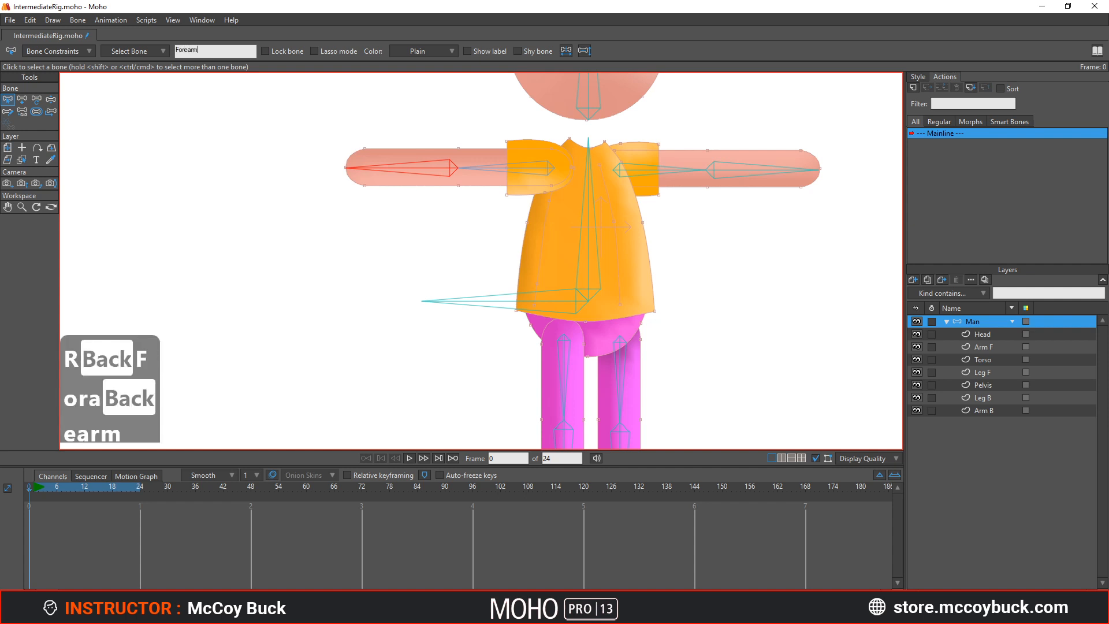
type("F")
left_click(341, 182)
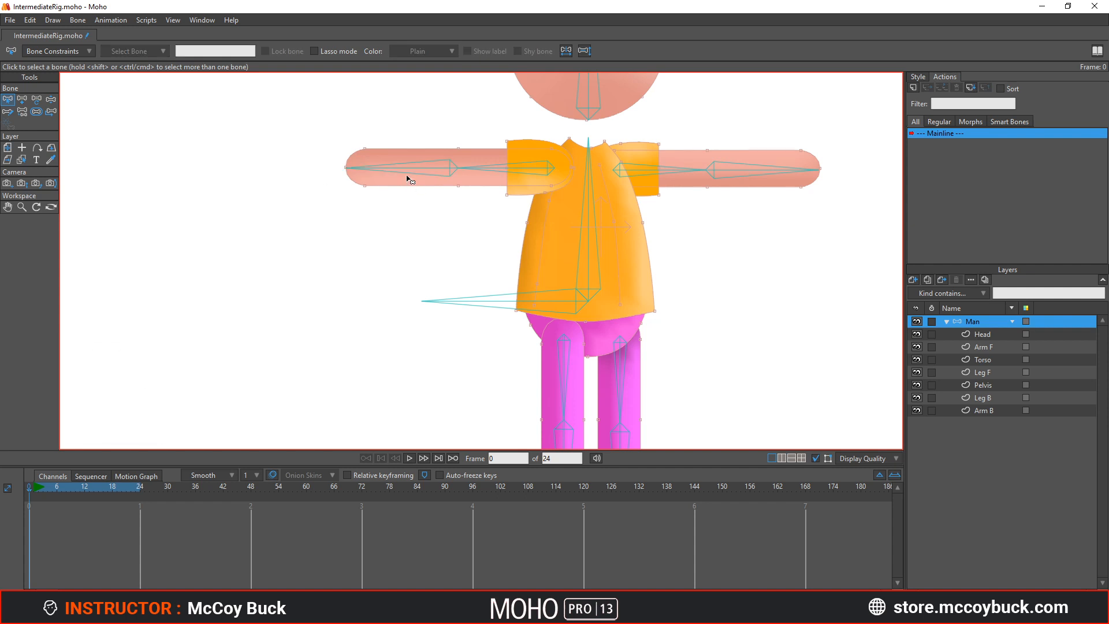
left_click(406, 171)
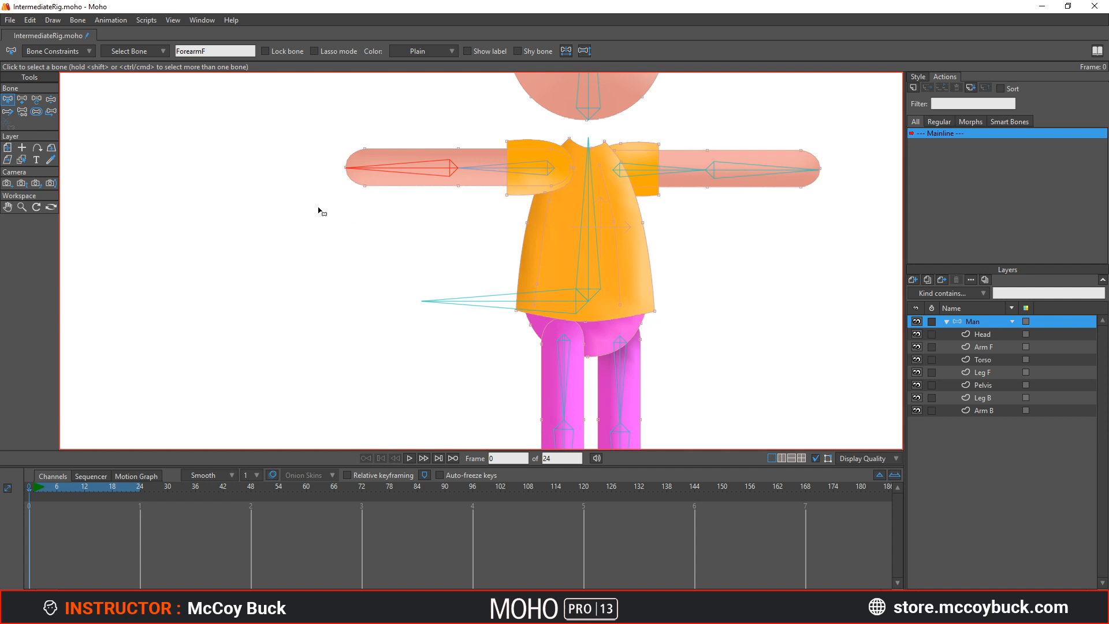
key("ctrl+z")
Show the Actions window as a floating window and move it higher over the canvas
left_click(202, 20)
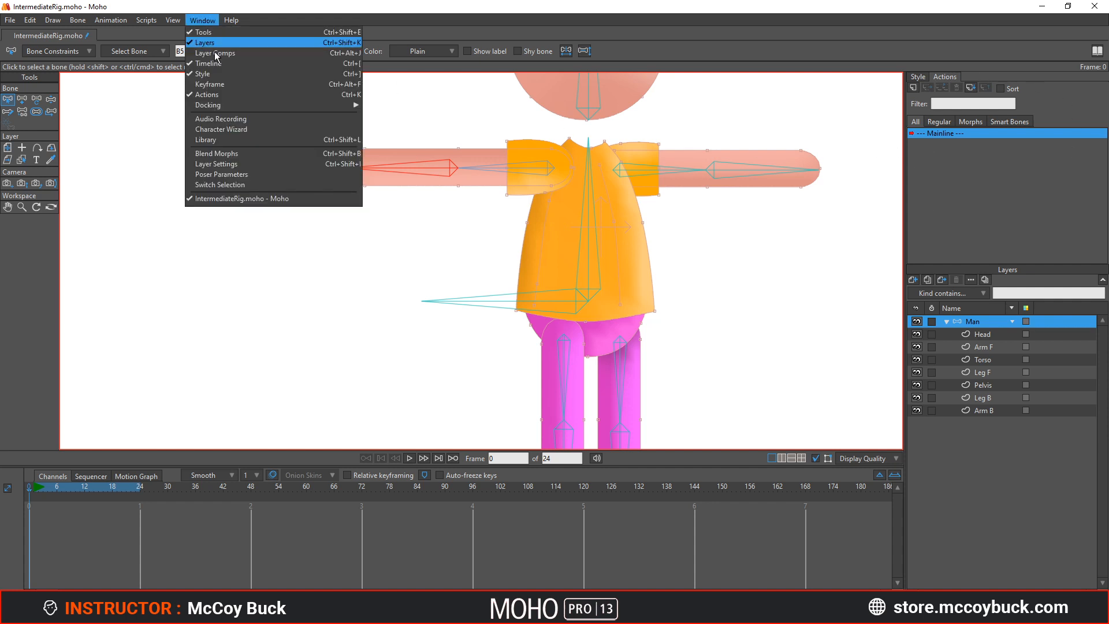
left_click(220, 96)
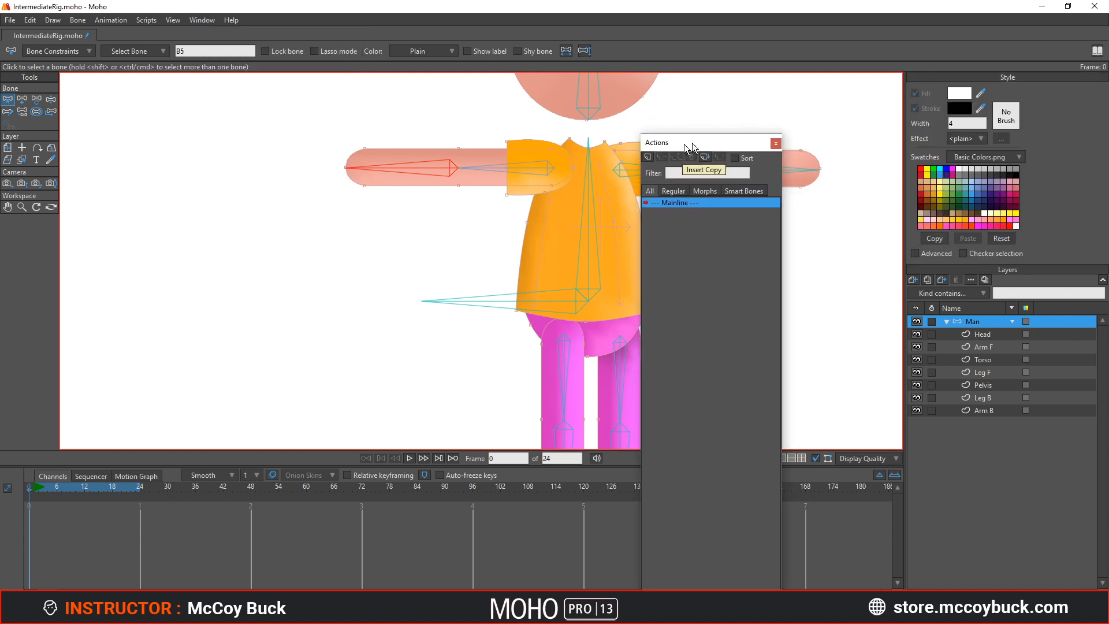
left_click_drag(688, 140, 690, 65)
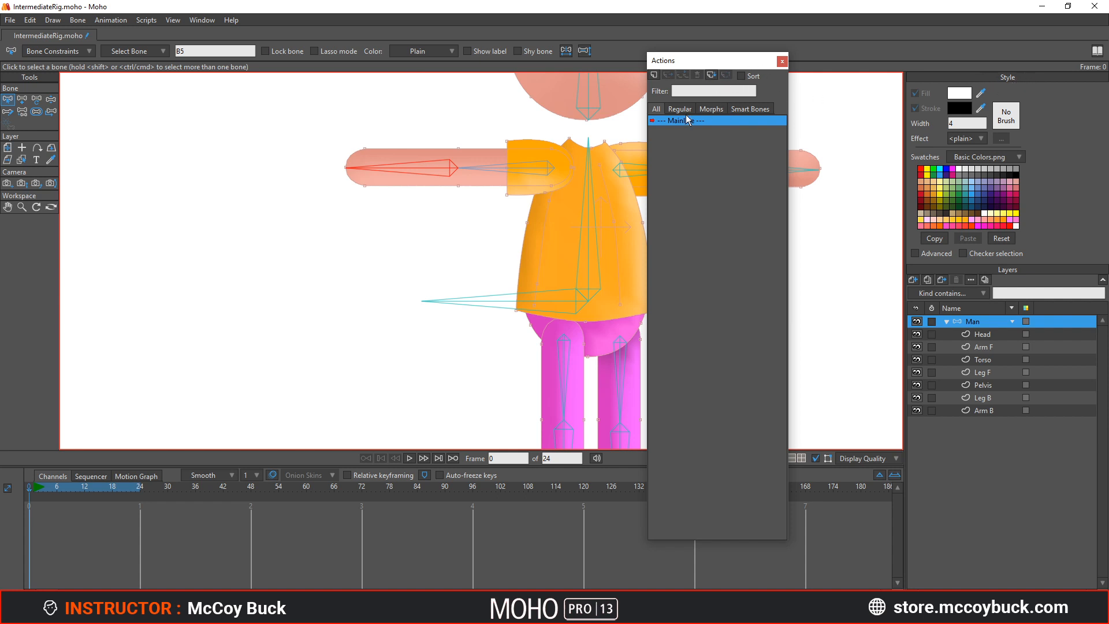
Dock the Actions window alongside the Style window and bring the Style settings to the front
left_click(199, 22)
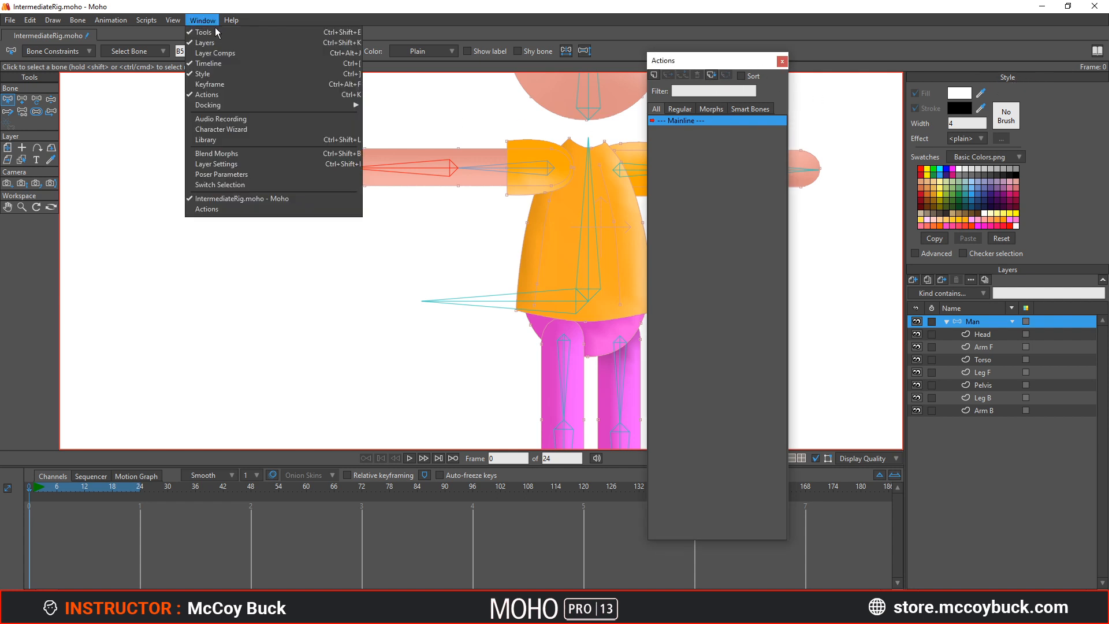
mouse_move(224, 106)
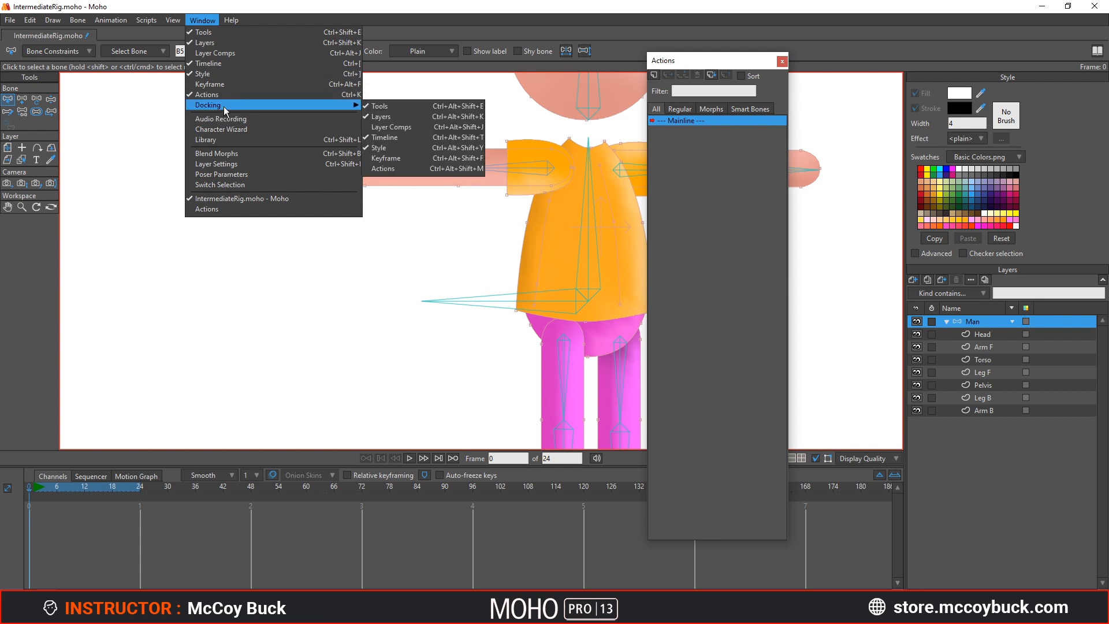
left_click(391, 171)
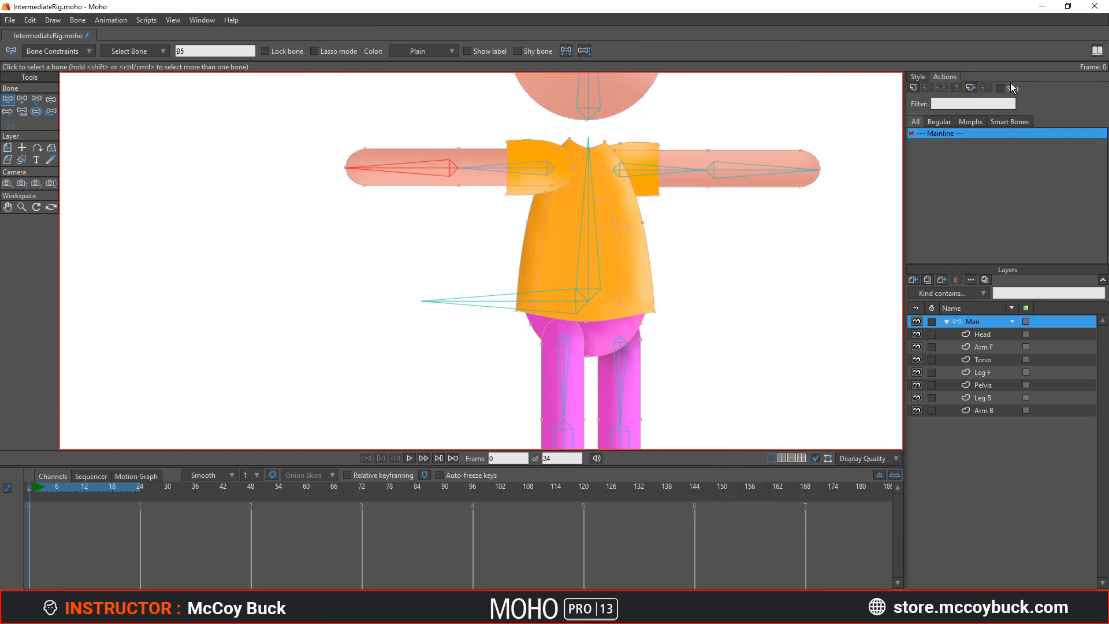
left_click(918, 77)
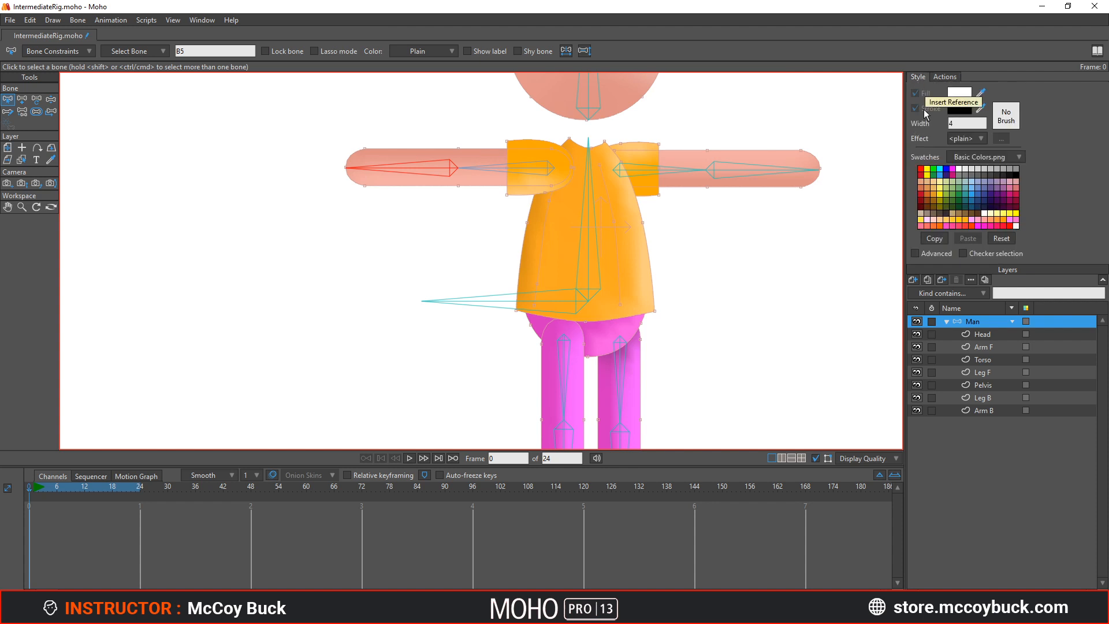
Create a new action named B5 for the selected forearm bone and make it the active action for editing
left_click(945, 78)
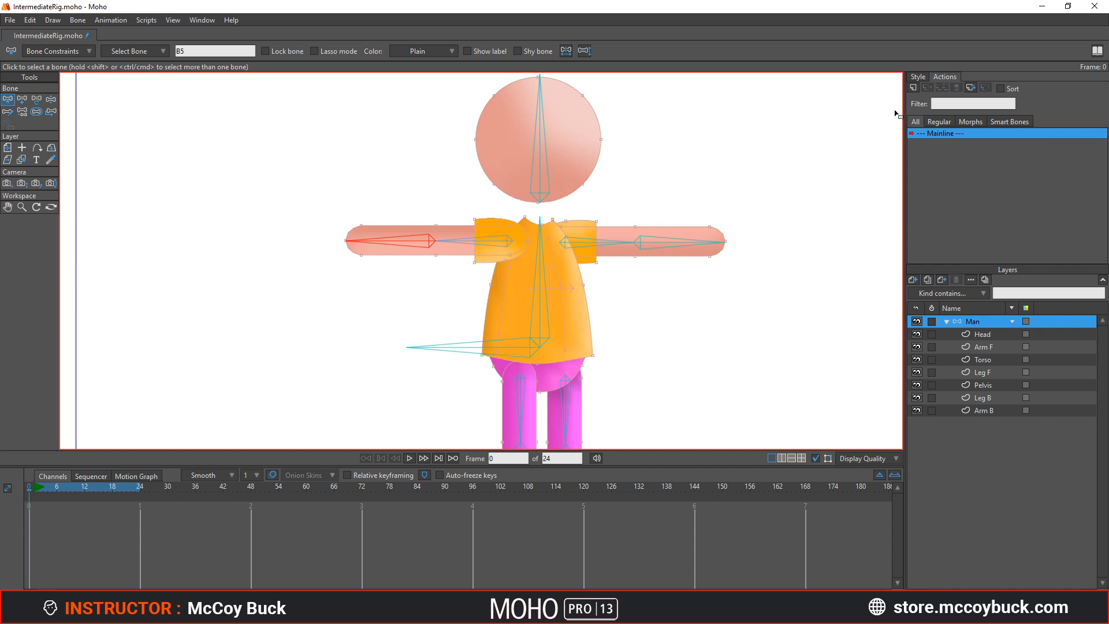
left_click(912, 88)
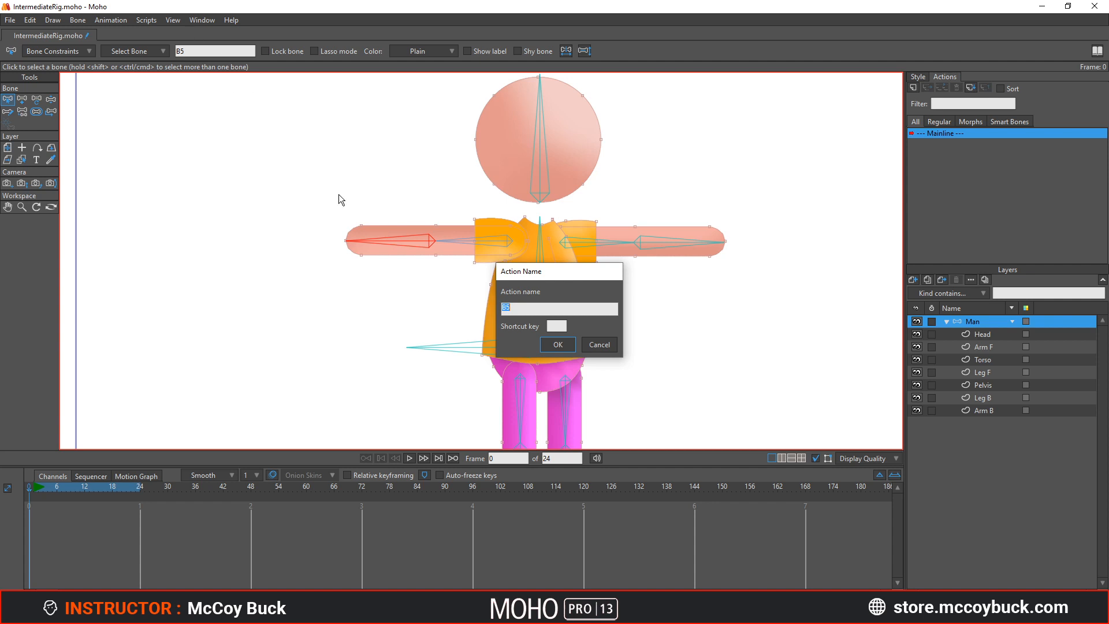
left_click(557, 345)
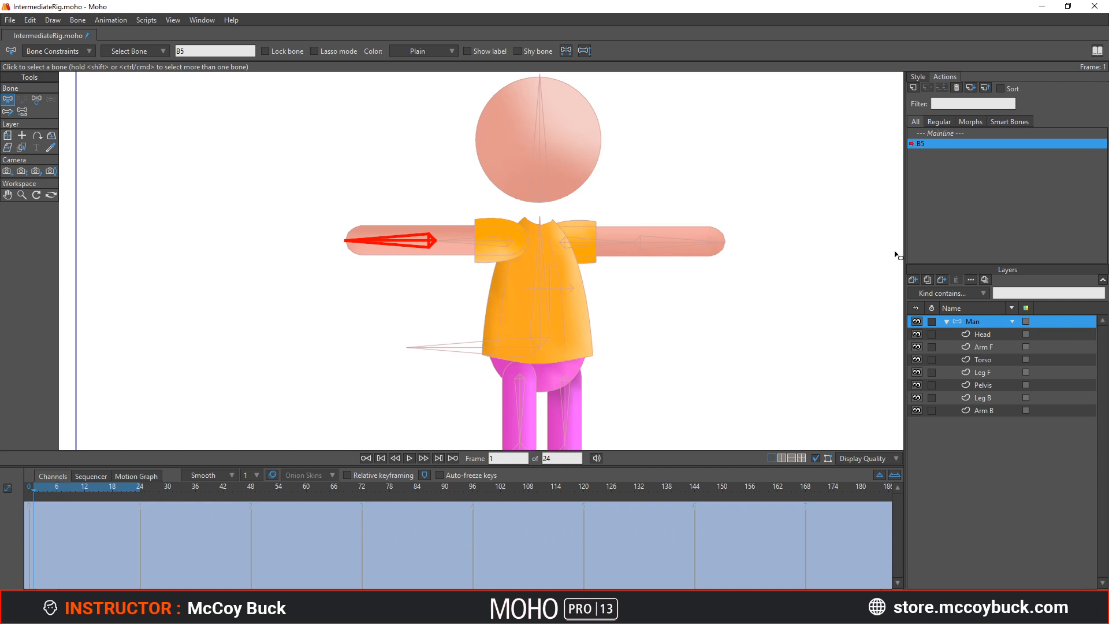
left_click(948, 134)
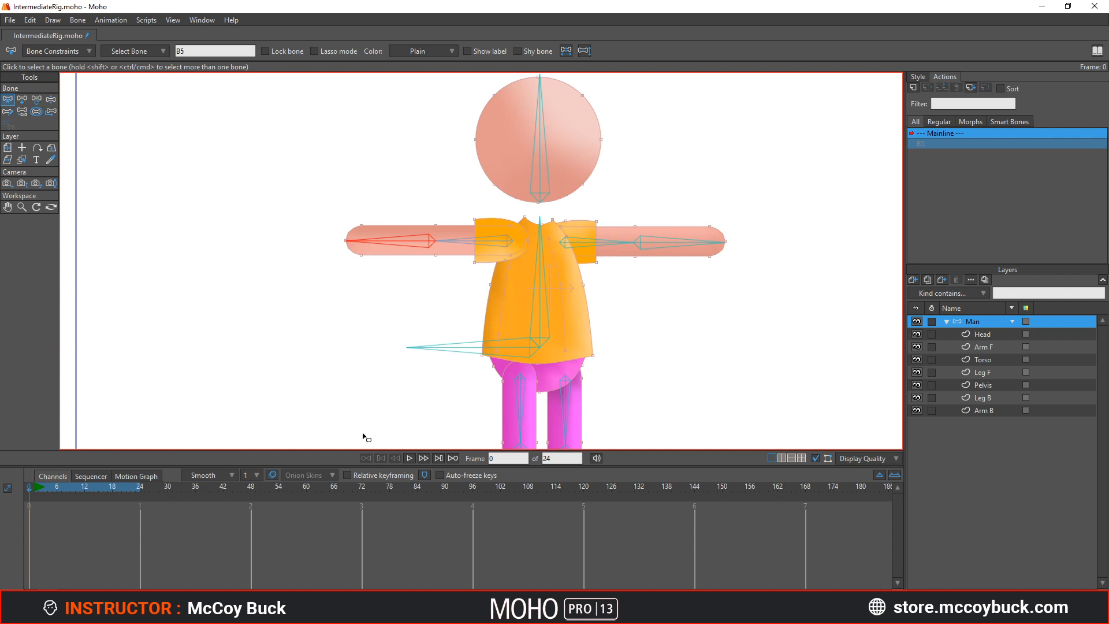
double_click(926, 144)
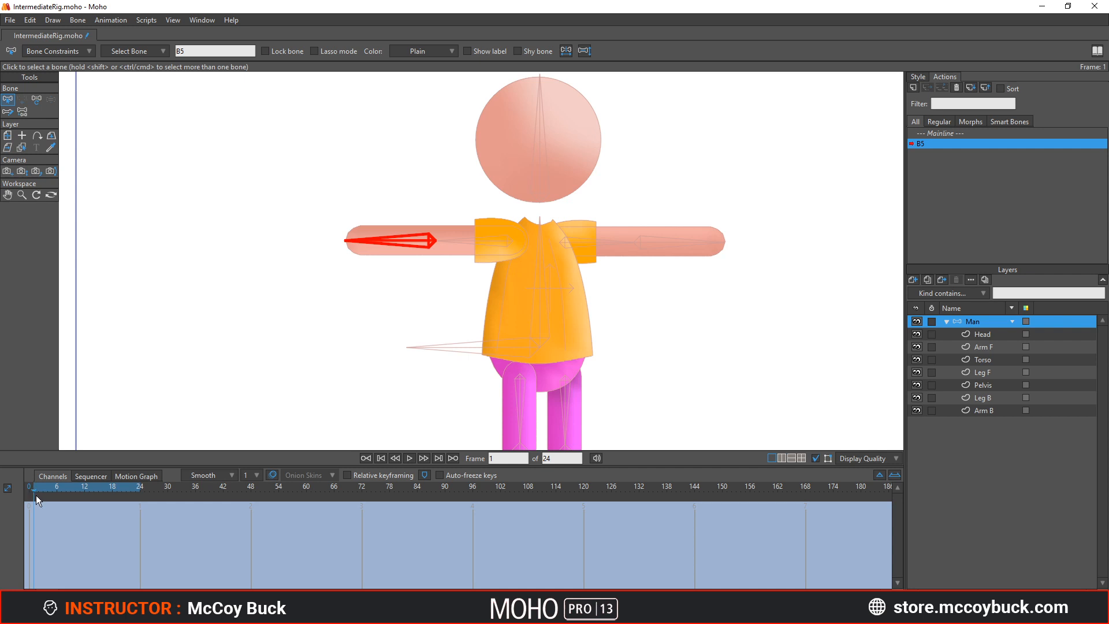
Bend the front forearm bone up toward the head at frame 1 with the Transform Bone tool, to an angle of about 246
left_click(897, 479)
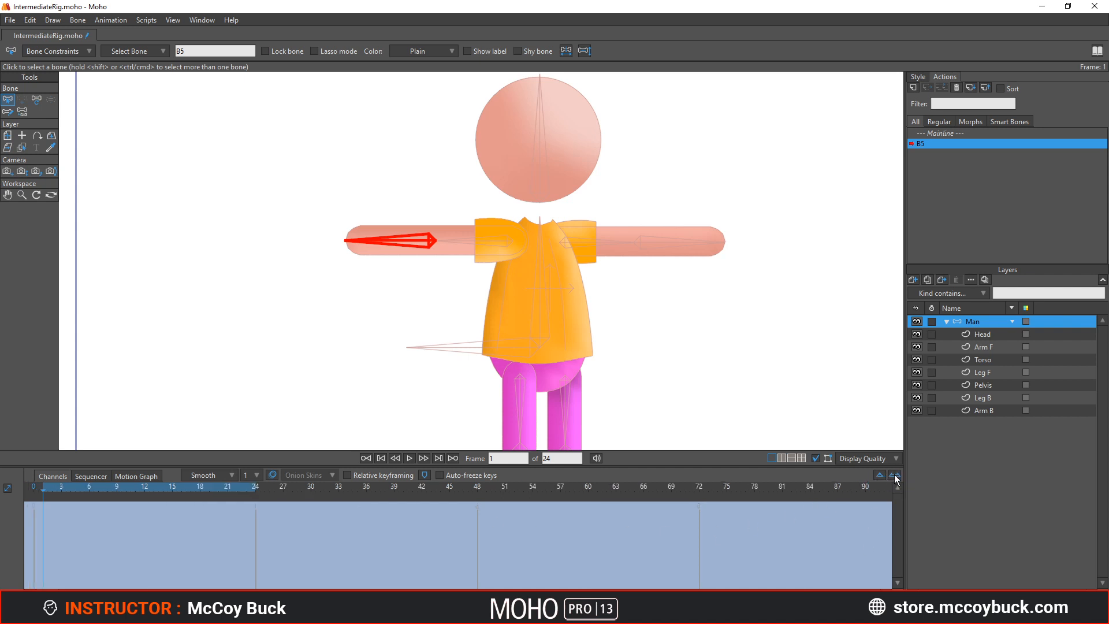
left_click(880, 476)
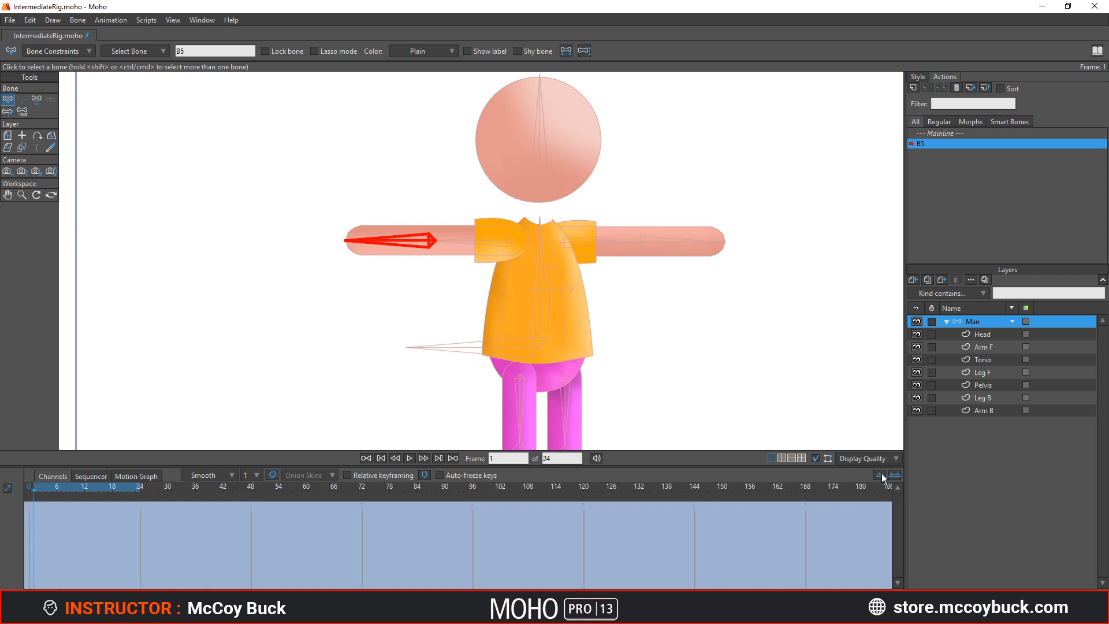
left_click(894, 477)
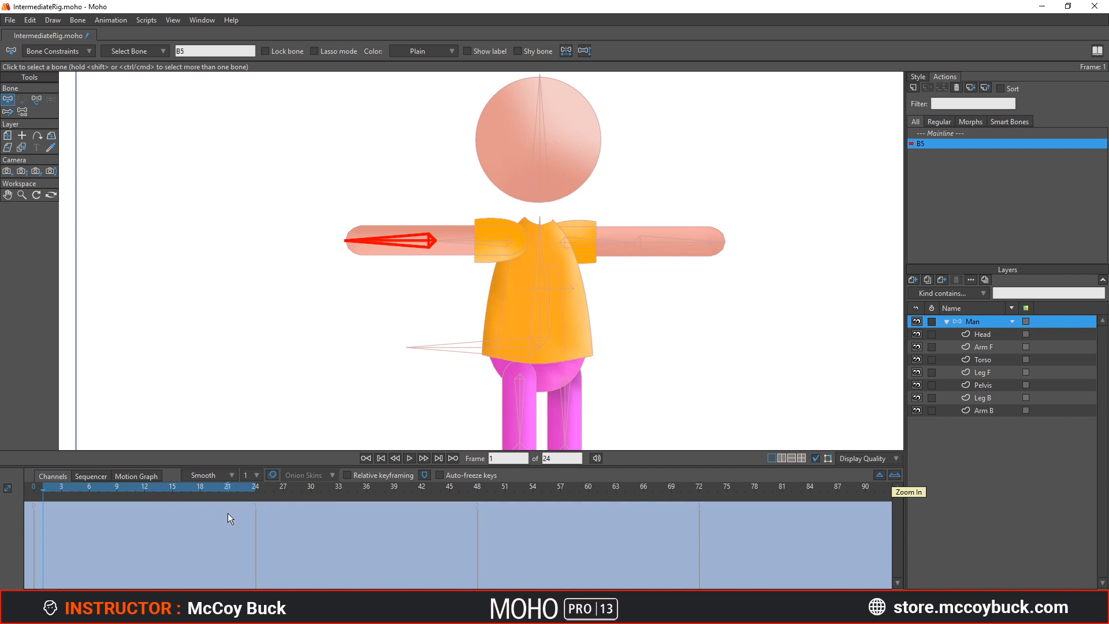
left_click(38, 102)
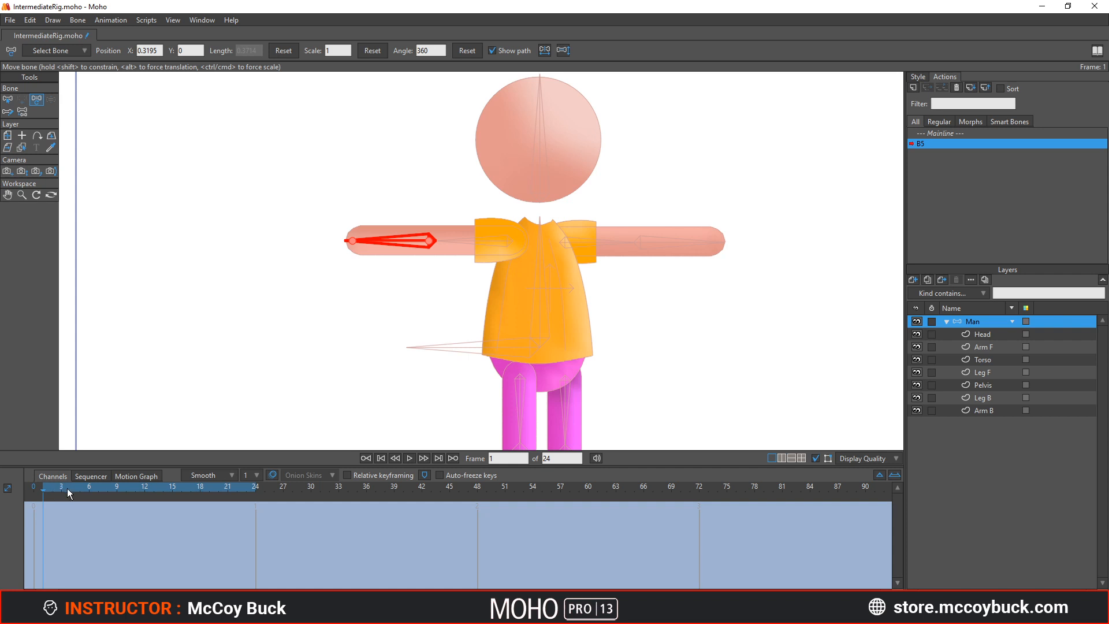
left_click(384, 242)
mouse_move(384, 242)
left_mouse_down()
mouse_move(408, 191)
mouse_move(464, 191)
left_mouse_up()
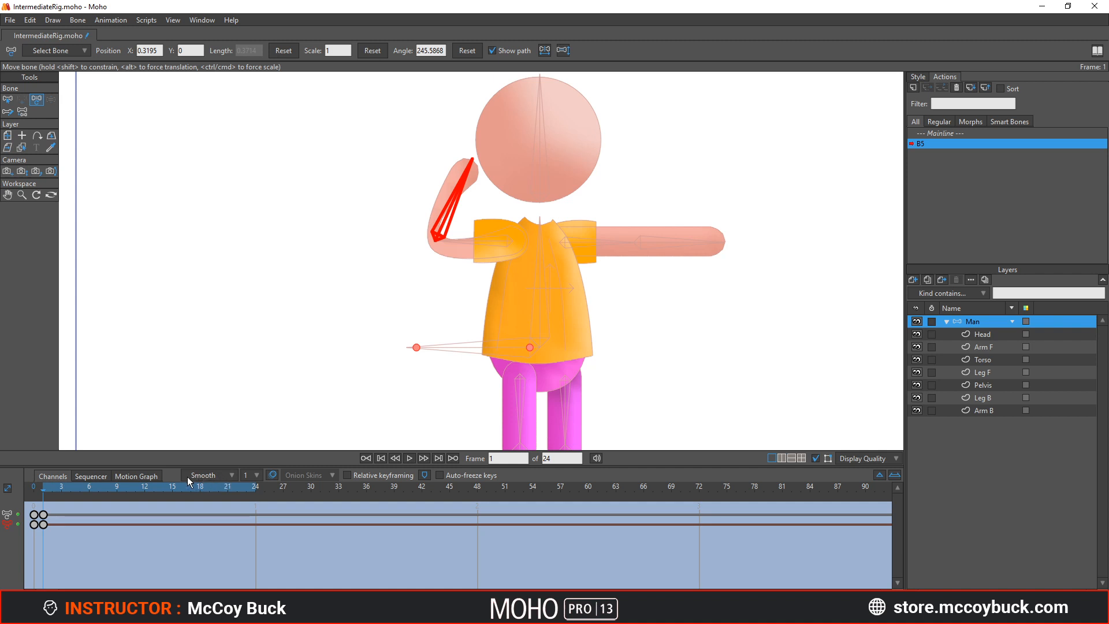
Check that Smooth is used as the default interpolation and for the forearm bone's keyframes at frames 0 and 1
left_click(219, 474)
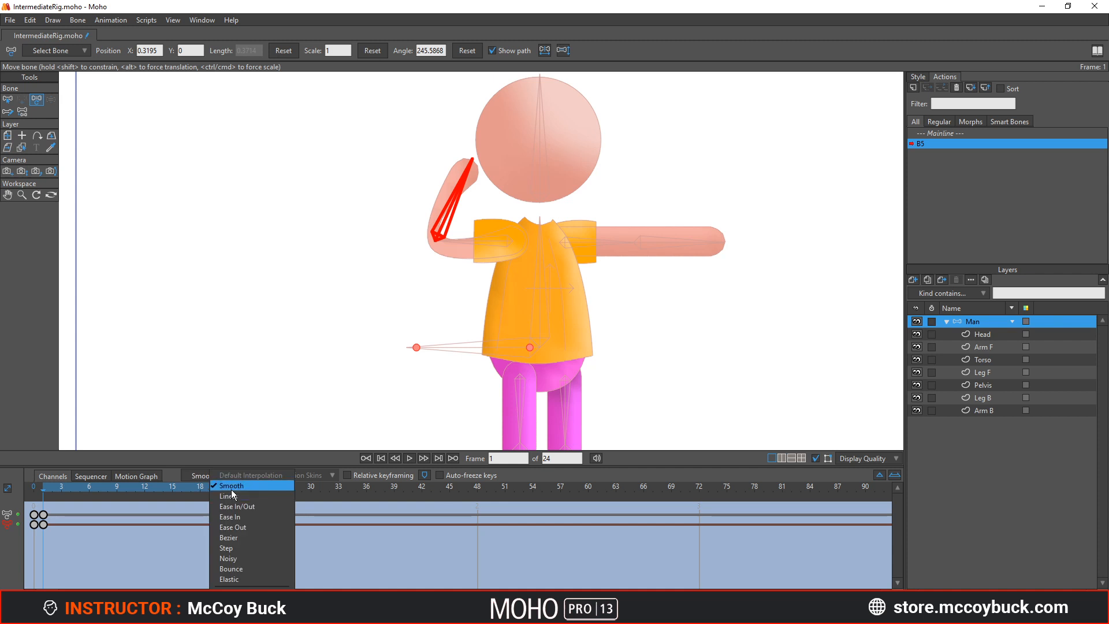
left_click(232, 487)
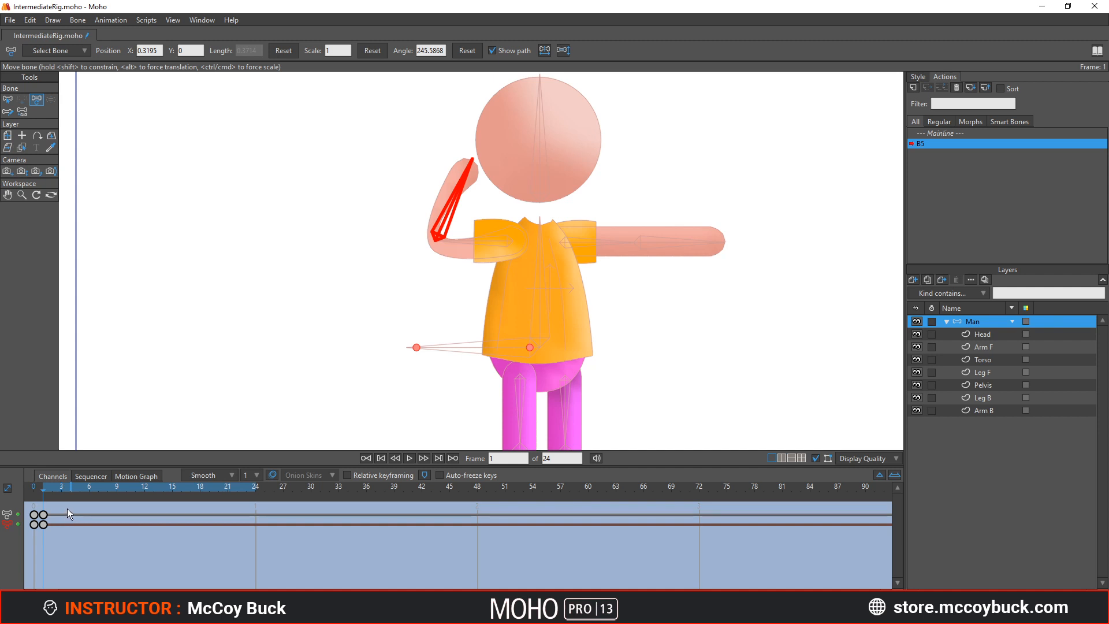
left_click_drag(29, 539, 30, 538)
right_click(43, 525)
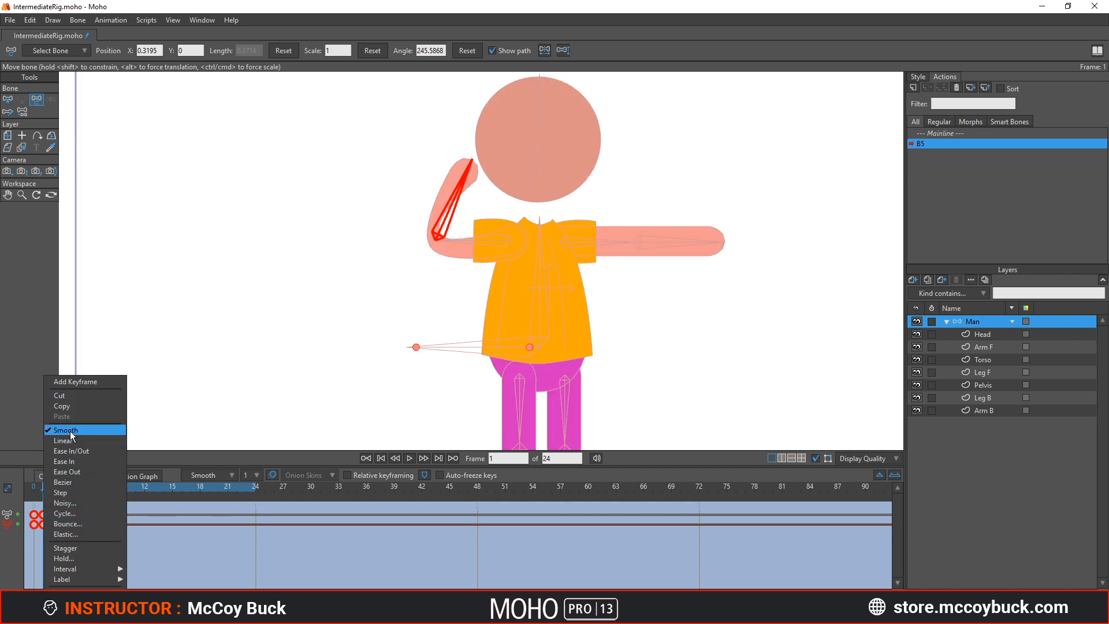
left_click(158, 567)
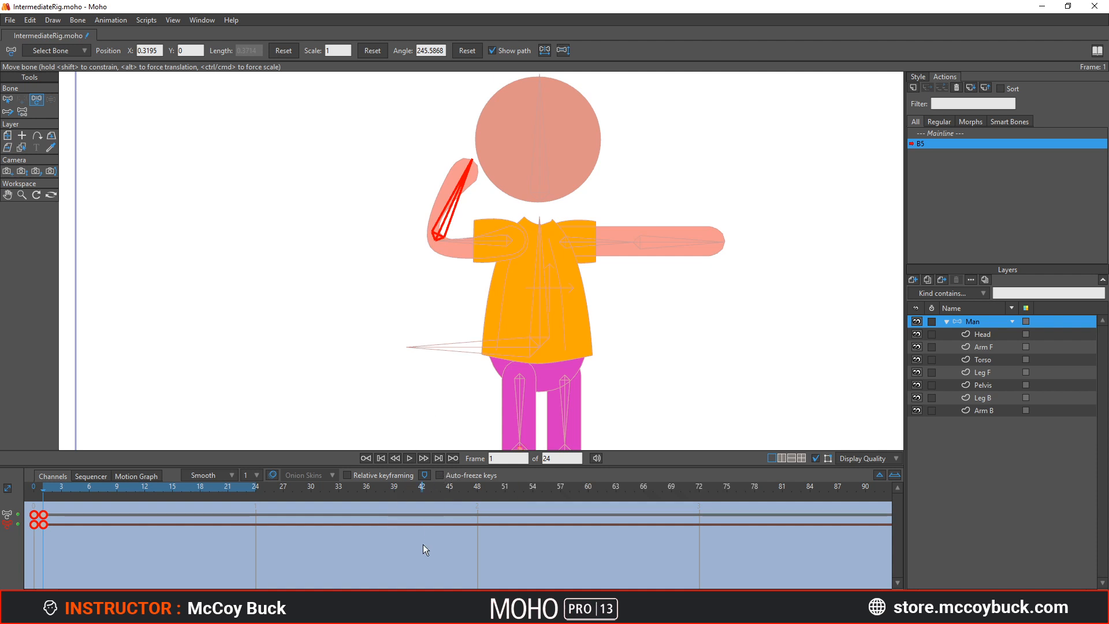
Reset the forearm bone's rotation, and bend it up again at frame 1 to an angle of 225
scroll(381, 269, "up", 1)
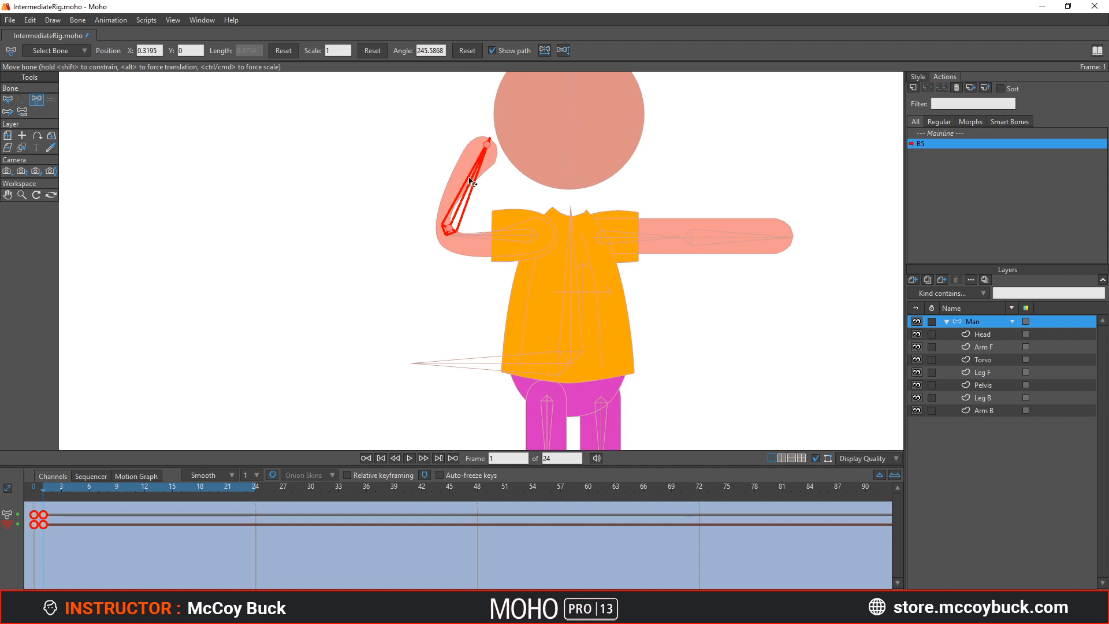
mouse_move(472, 182)
left_mouse_down()
mouse_move(411, 173)
mouse_move(480, 168)
left_mouse_up()
left_click(465, 51)
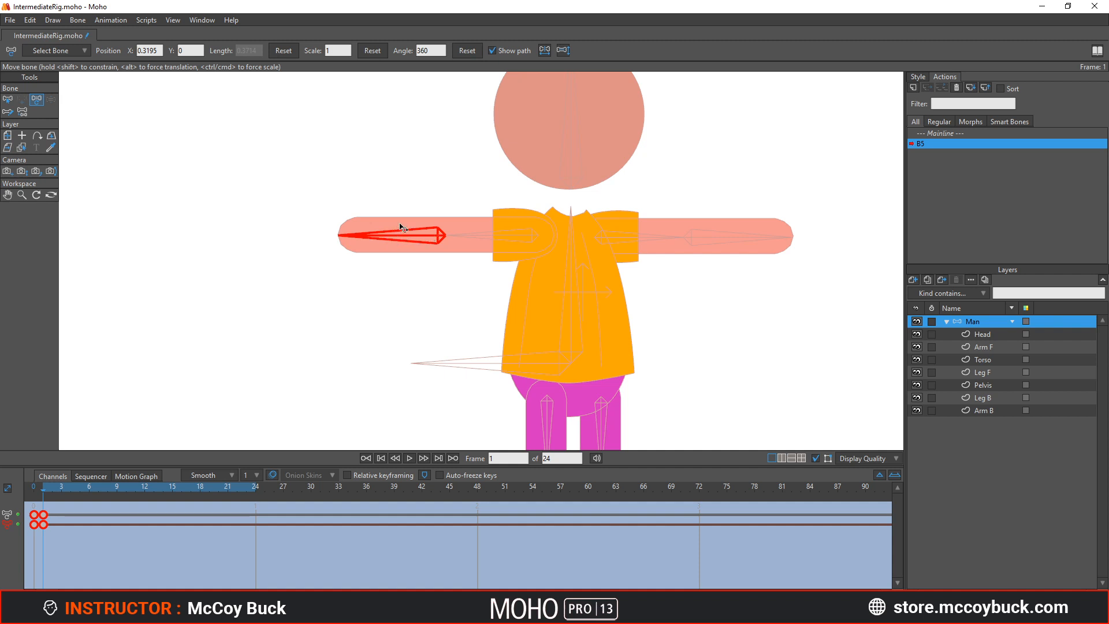
left_click_drag(404, 227, 475, 197)
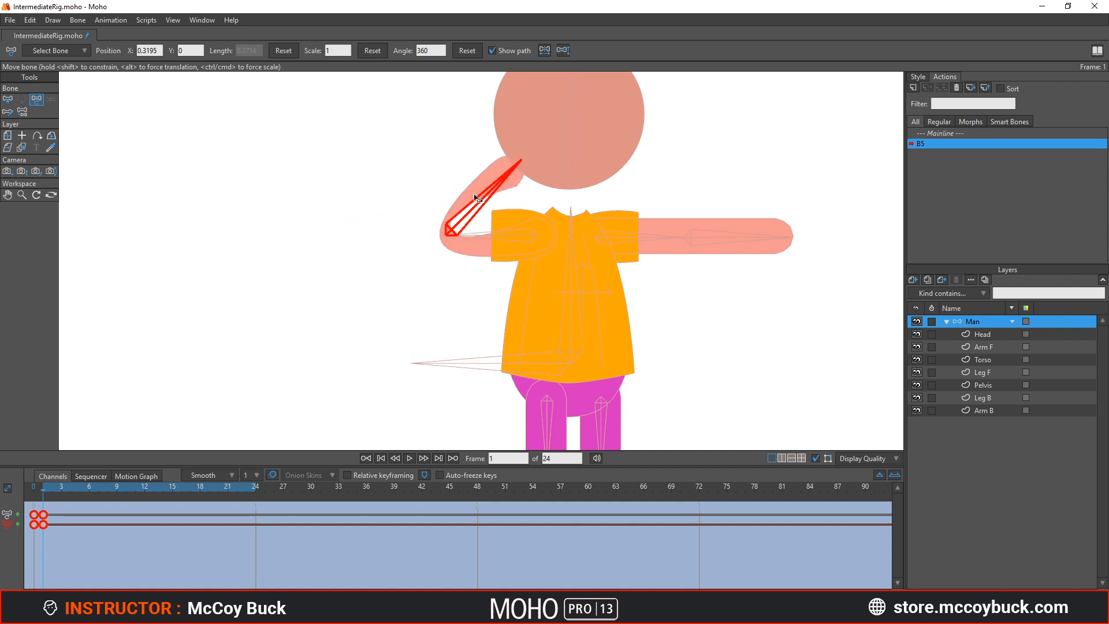
Try bending the forearm bone further in toward the upper arm, and undo that extra rotation
left_click_drag(475, 198, 500, 208)
scroll(546, 180, "up", 2)
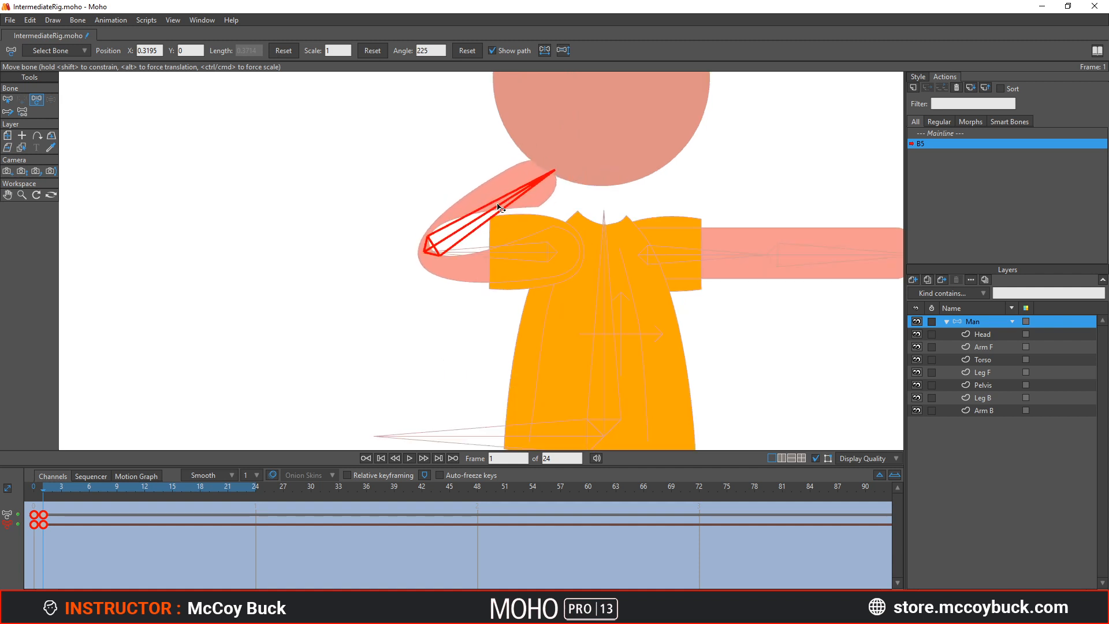
key("ctrl+z")
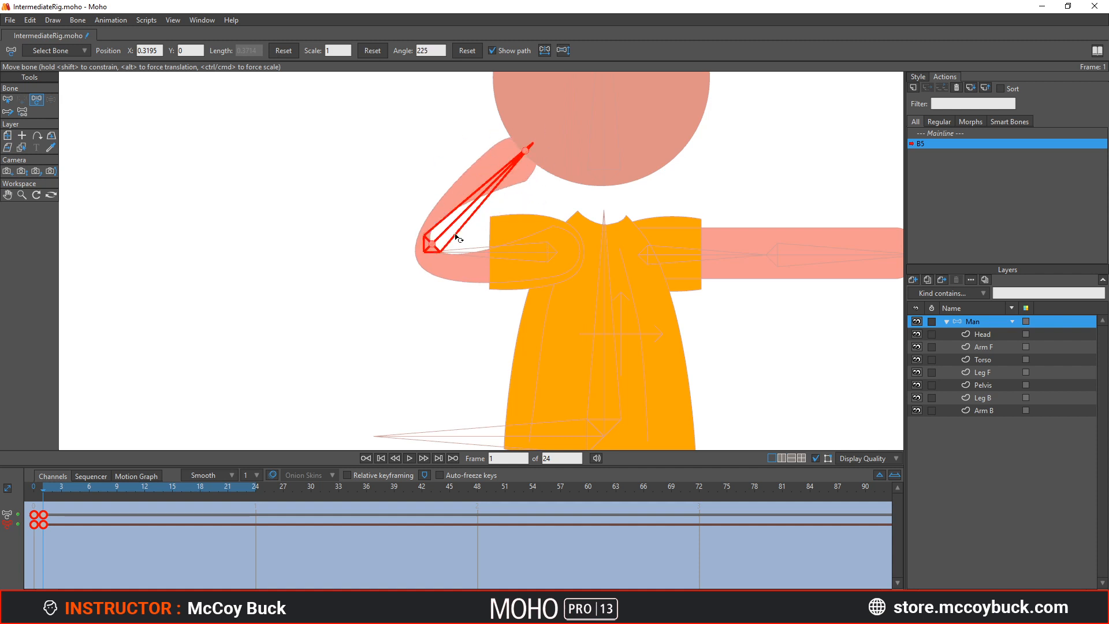
Try bending the front leg's shin bone up at the knee, and undo the leg rotations
scroll(465, 232, "down", 4)
key("ctrl+z")
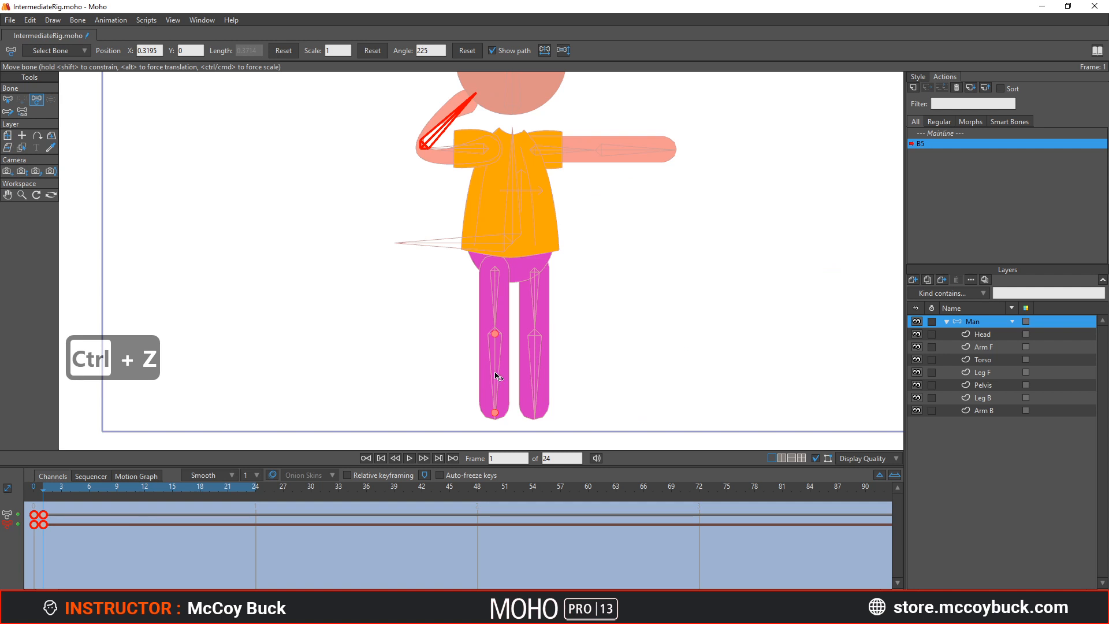
left_click_drag(496, 374, 517, 291)
key("ctrl+z")
key("z")
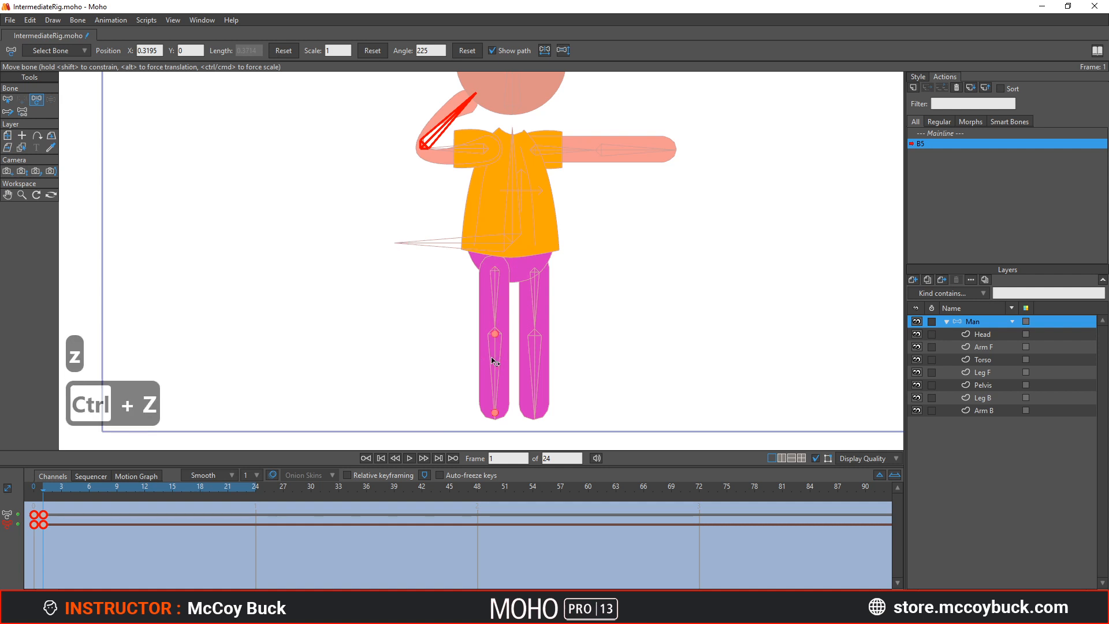
left_click_drag(493, 362, 525, 286)
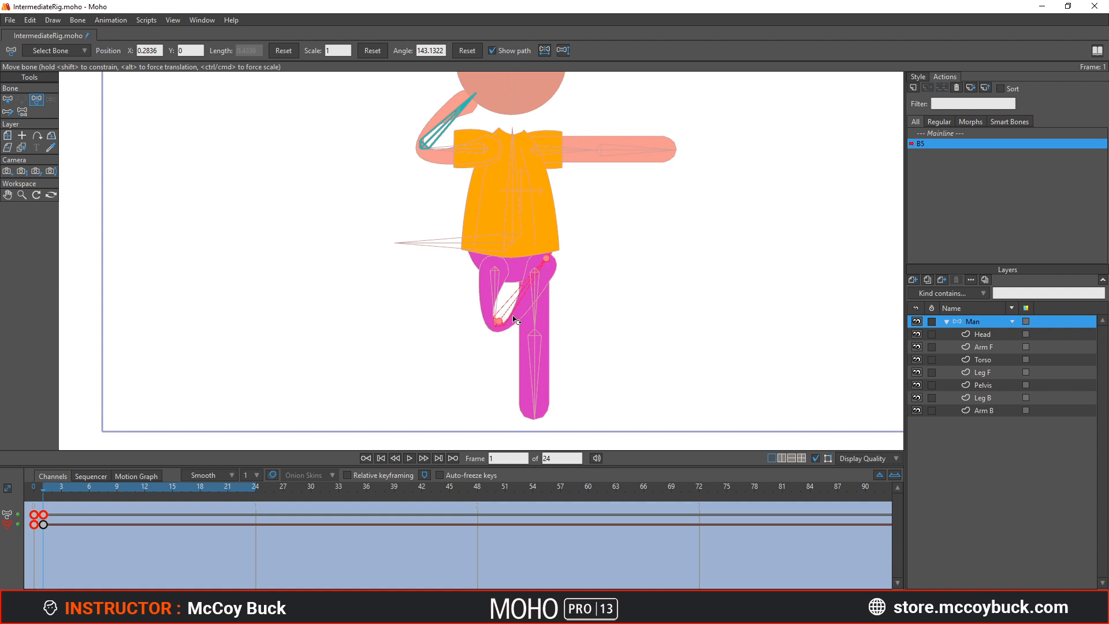
left_click_drag(514, 319, 490, 350)
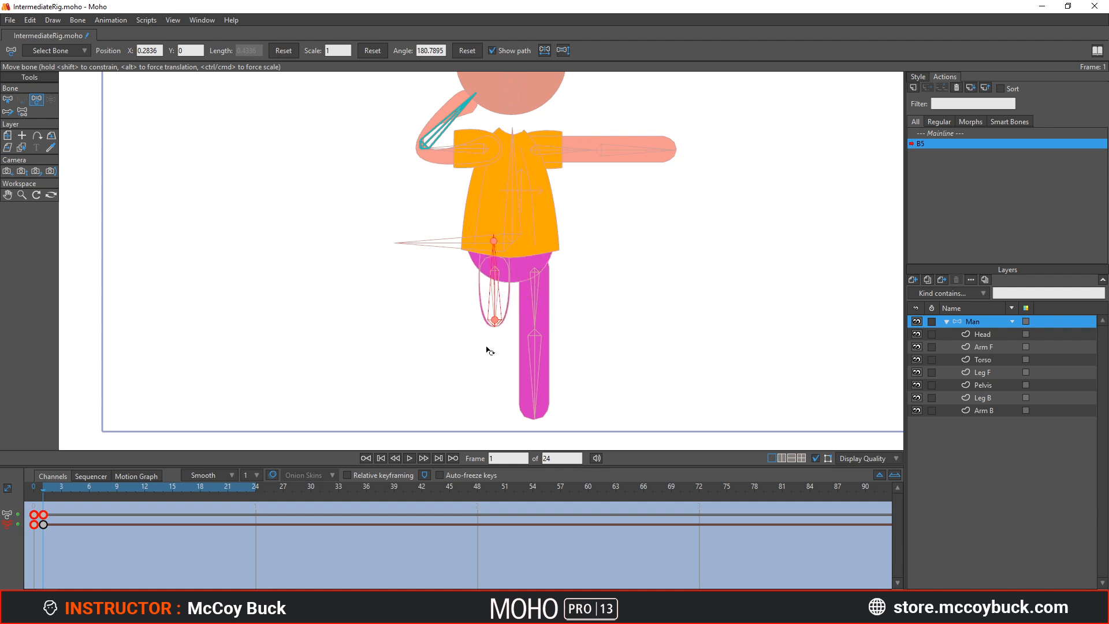
key("ctrl+z")
key("ctrl+z")
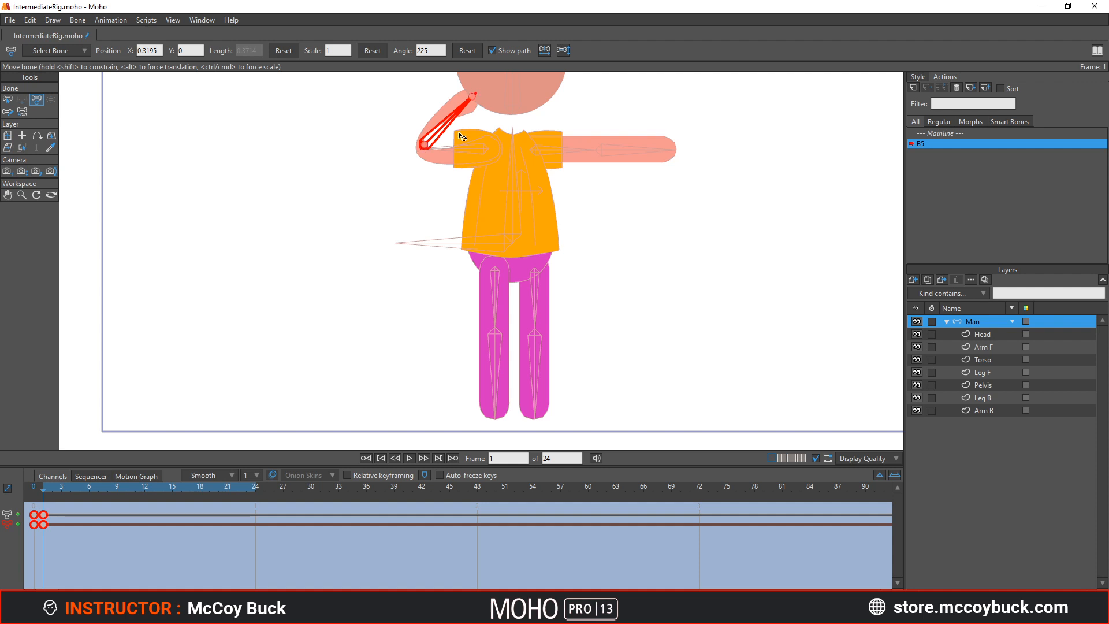
Make the Arm F layer active for point editing at the bent elbow
scroll(413, 172, "up", 1)
left_click_drag(413, 172, 387, 242)
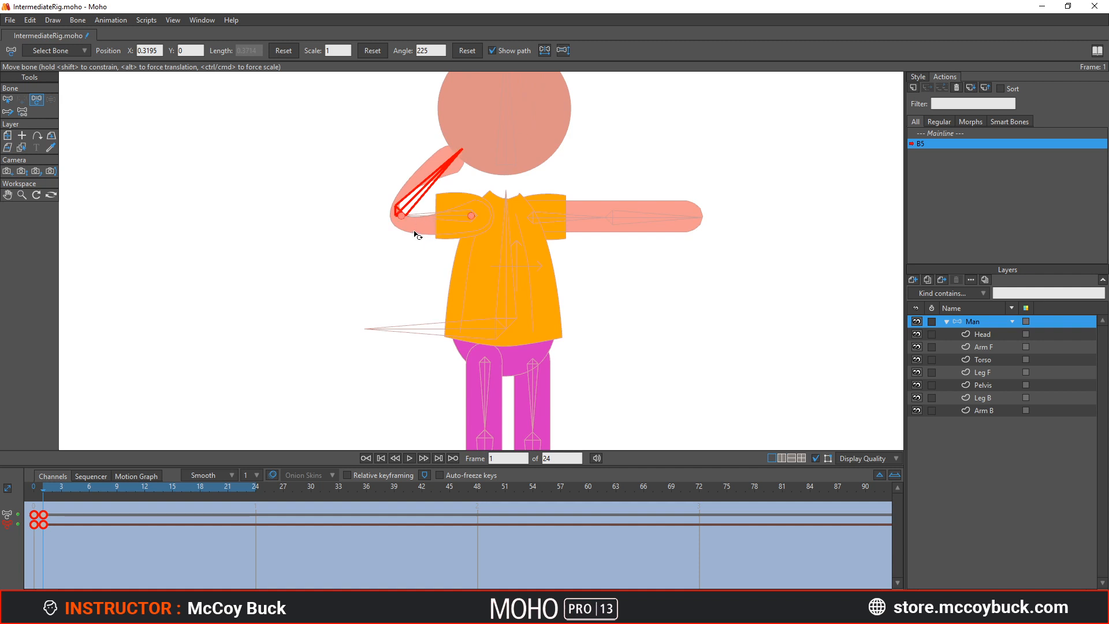
scroll(413, 232, "up", 2)
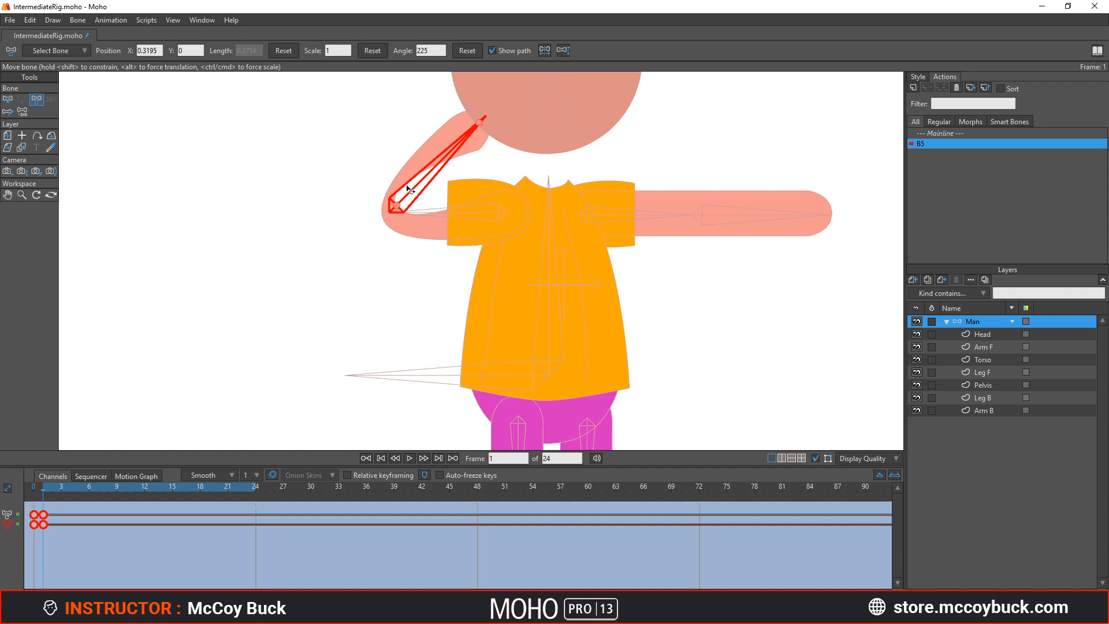
scroll(411, 226, "up", 1)
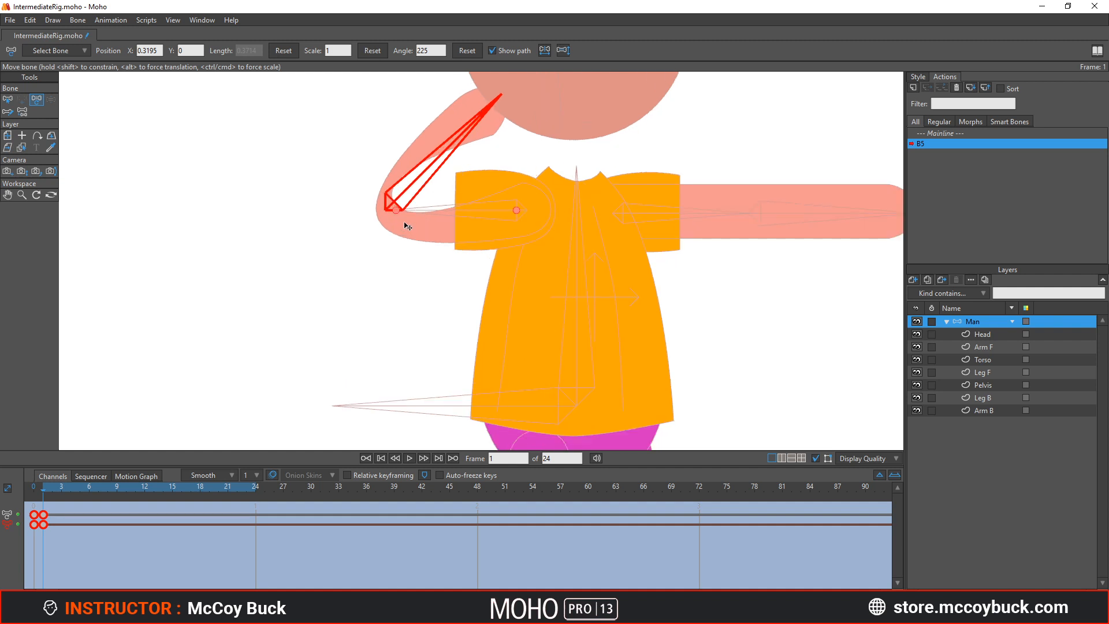
left_click(407, 226, "ctrl+alt")
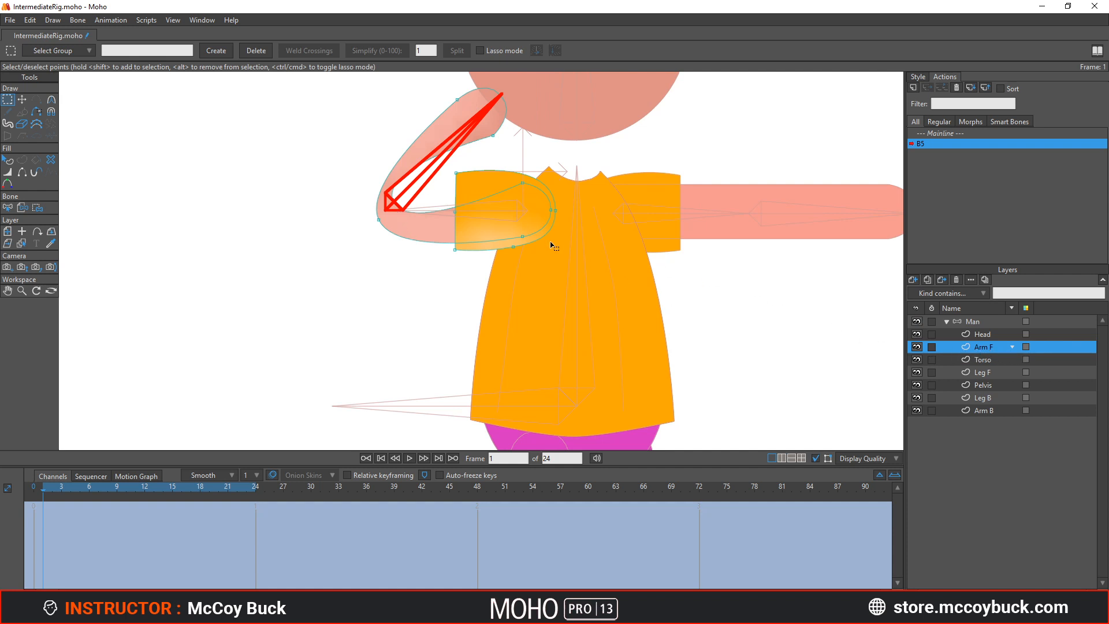
Move the inner elbow point toward the sleeve at frame 1 with the Transform Points tool, to about X -0.3516, Y 0.2460
scroll(346, 269, "up", 2)
scroll(416, 226, "up", 2)
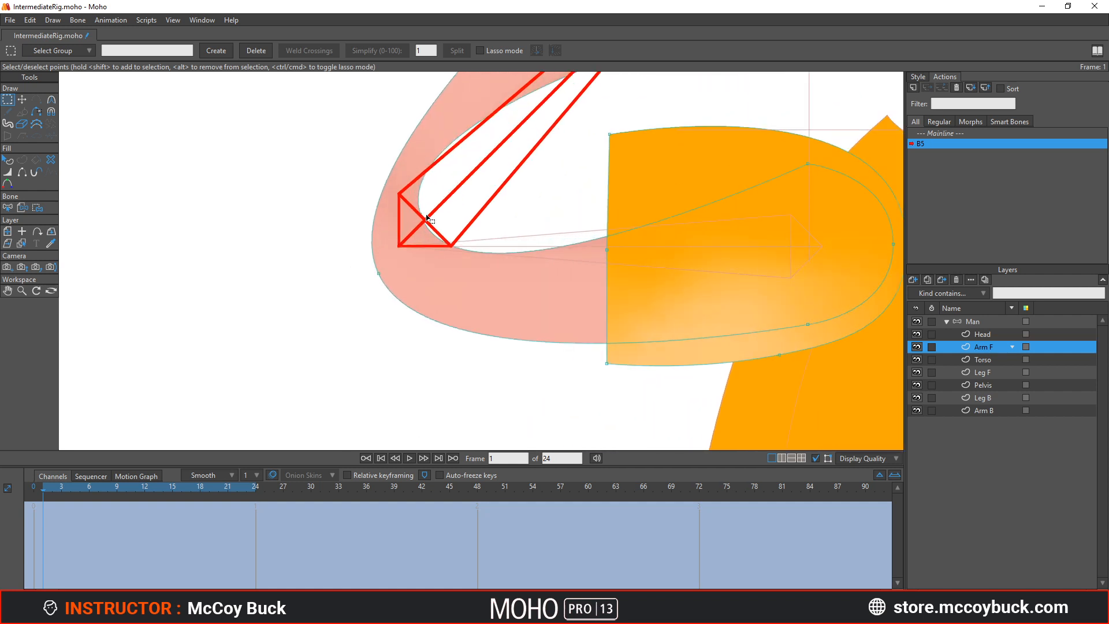
scroll(427, 219, "down", 1)
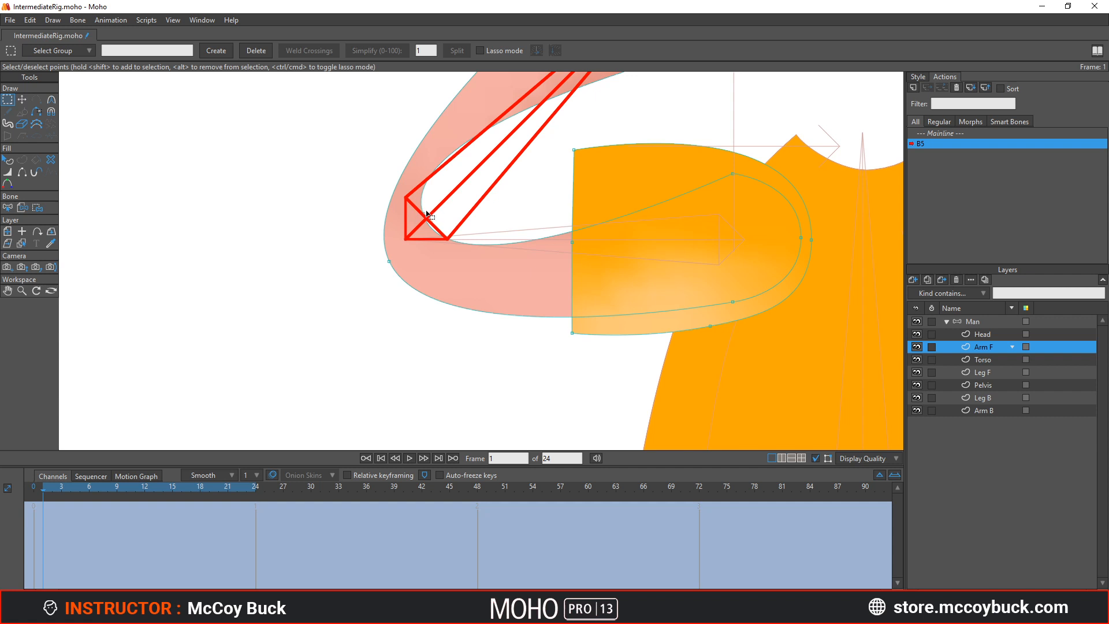
left_click(22, 99)
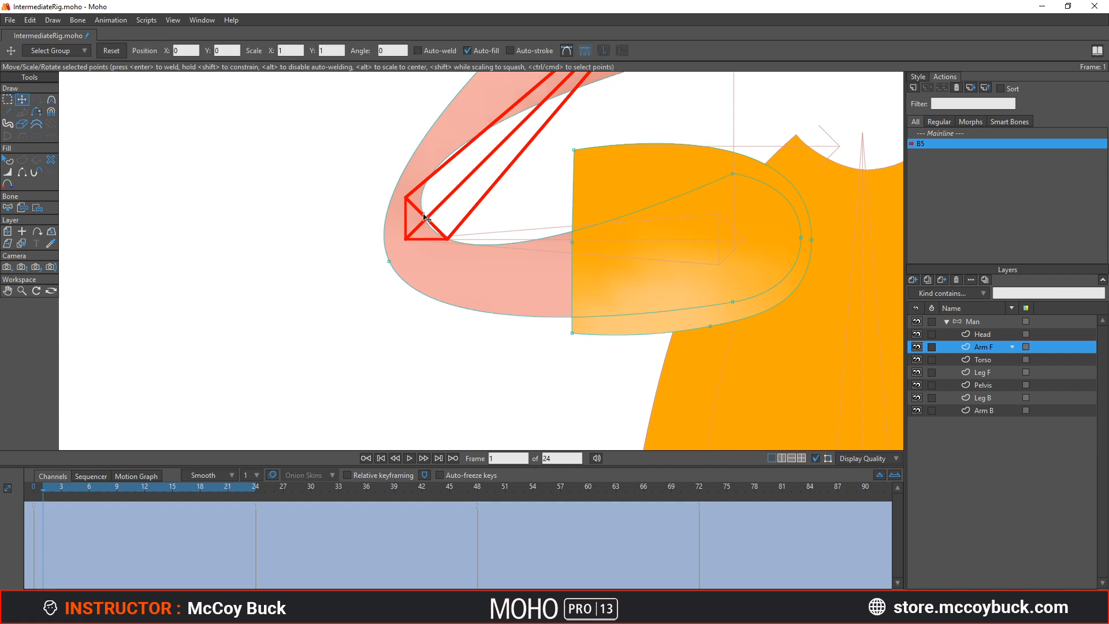
left_click_drag(424, 217, 513, 225)
scroll(518, 191, "down", 7)
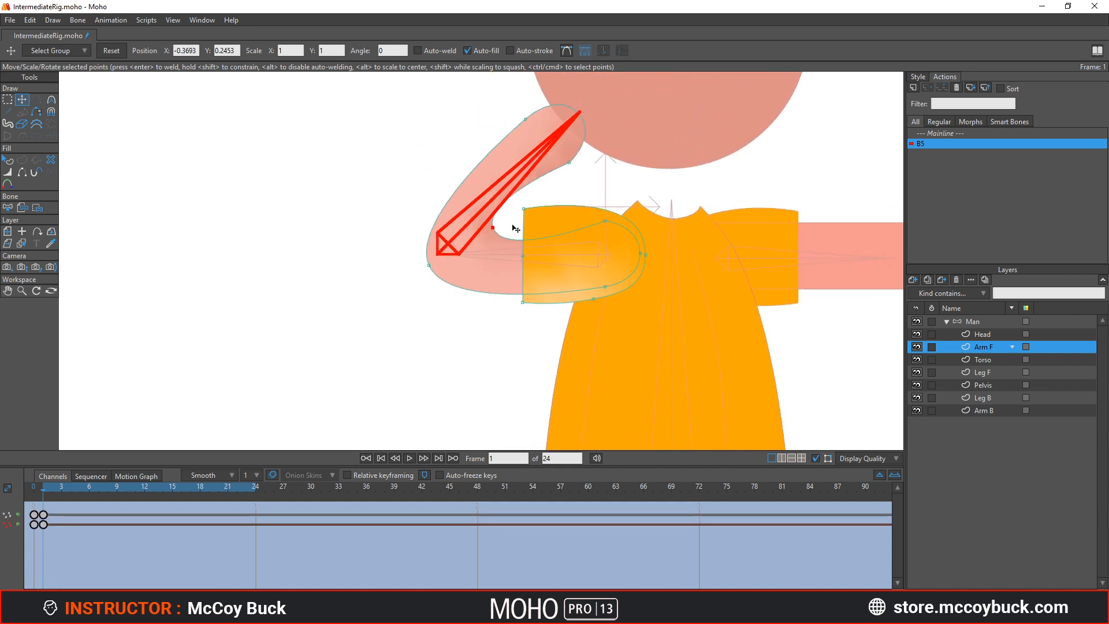
scroll(523, 193, "up", 4)
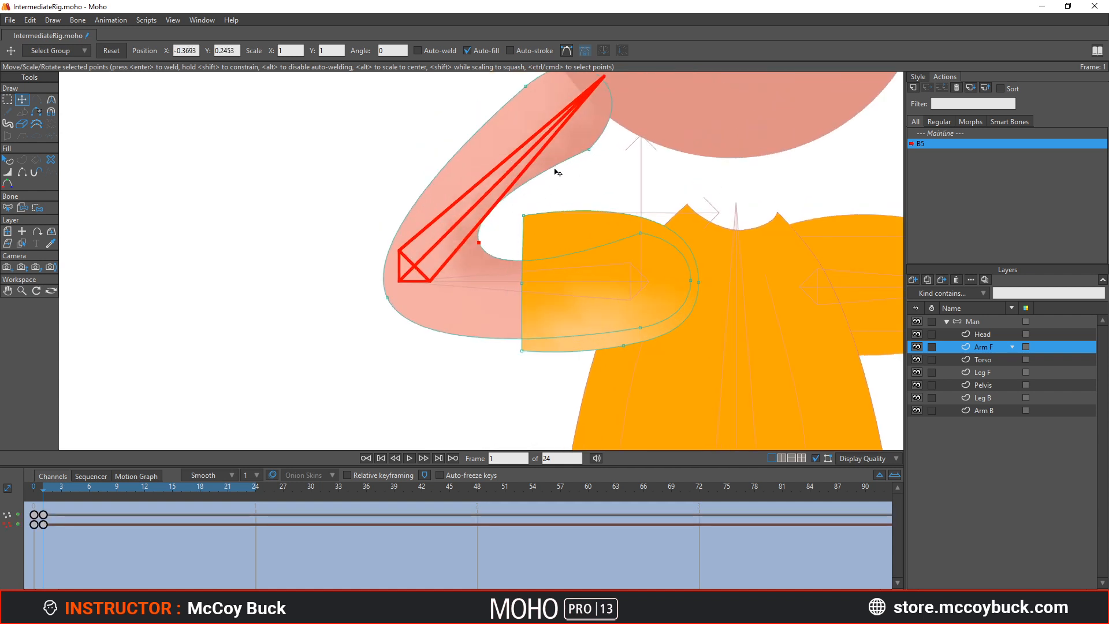
left_click_drag(482, 247, 498, 247)
scroll(525, 164, "down", 1)
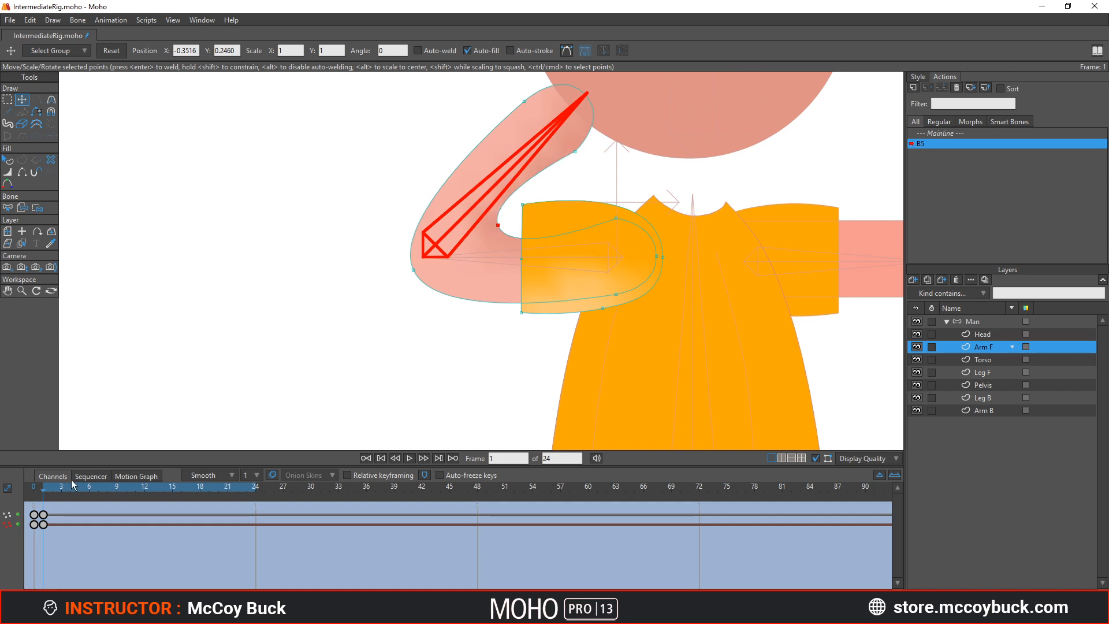
Compare the arm at frames 0 and 1 of the B5 action, and turn on onion skins at frame 1
left_click(34, 495)
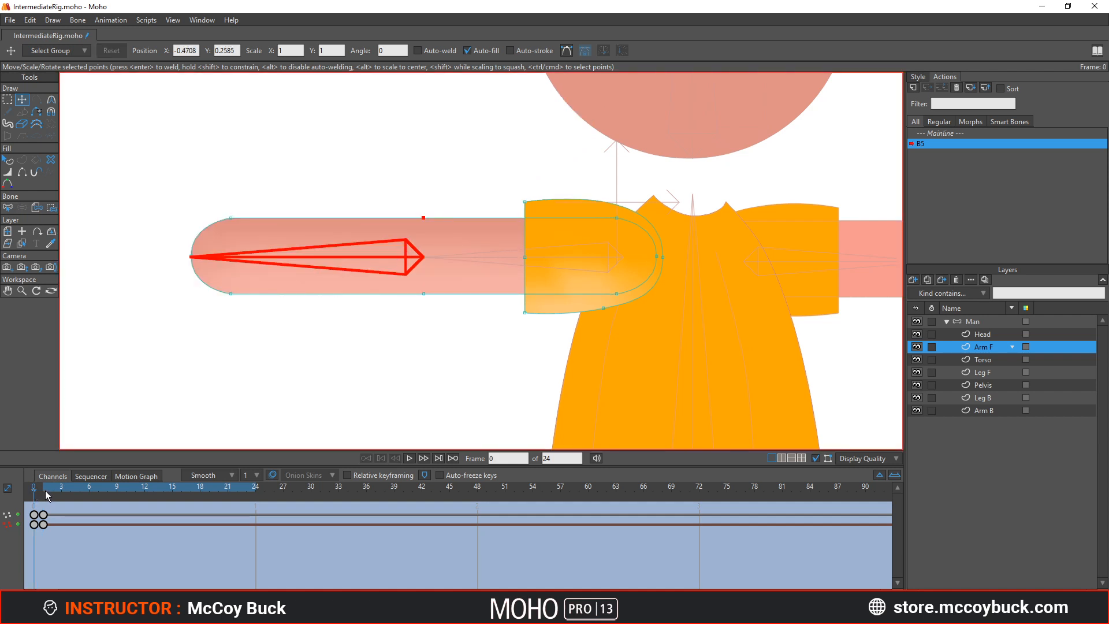
mouse_move(34, 495)
left_mouse_down()
mouse_move(46, 497)
mouse_move(26, 498)
mouse_move(40, 493)
left_mouse_up()
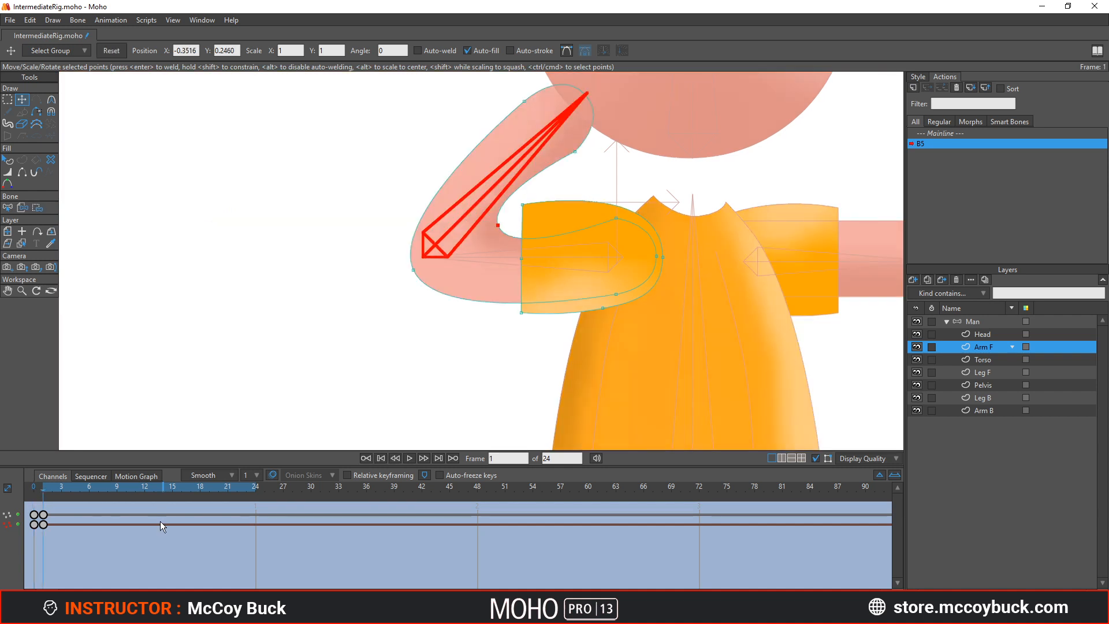
left_click(272, 475)
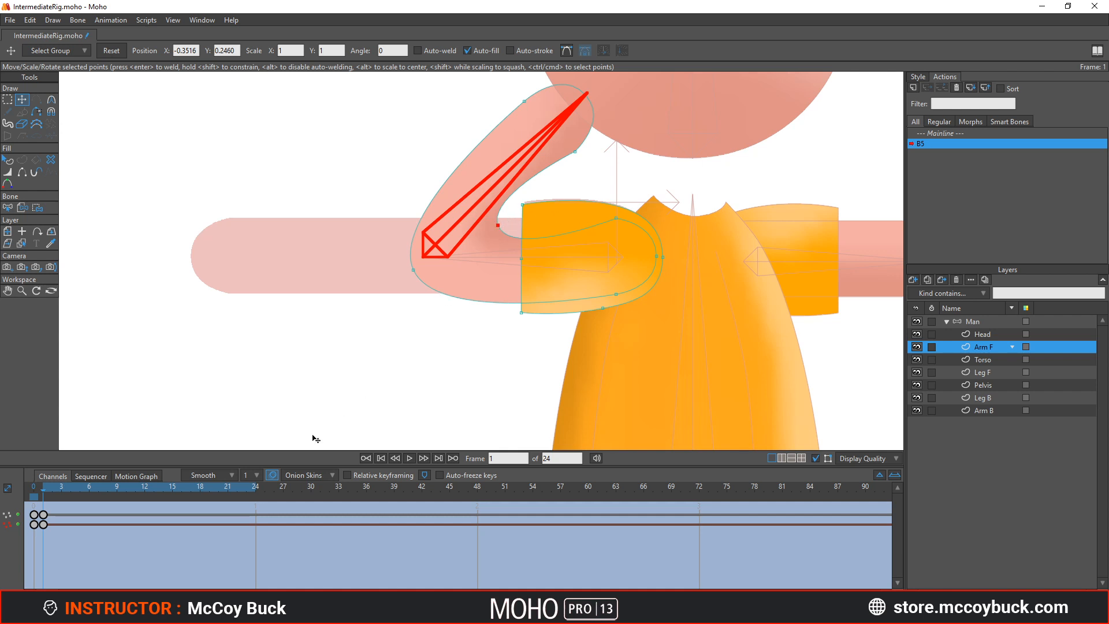
left_click(273, 475)
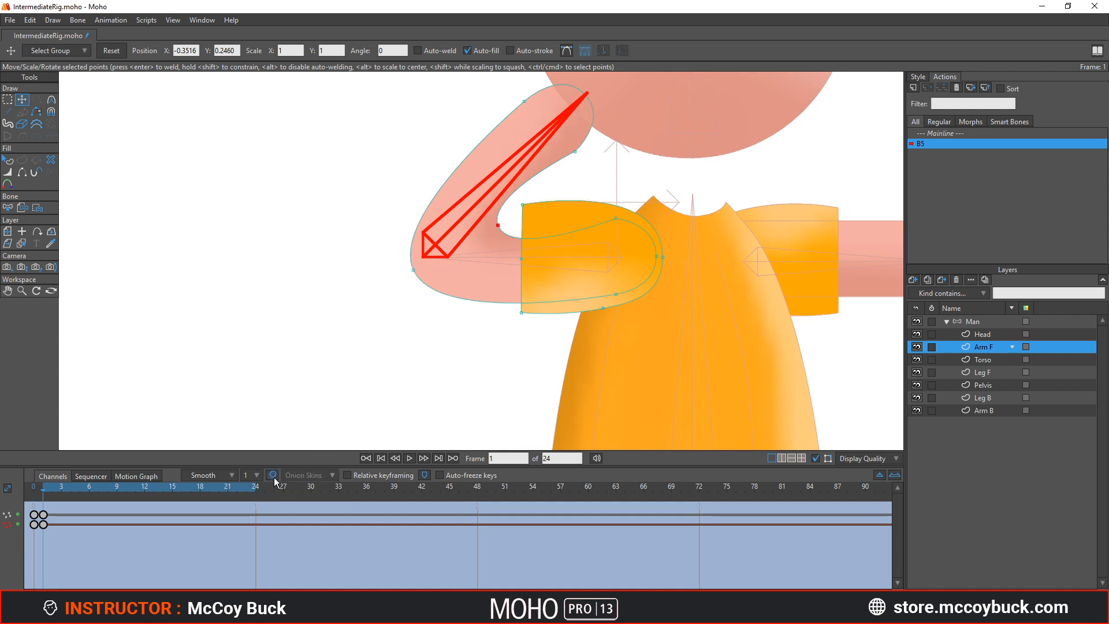
left_click(273, 475)
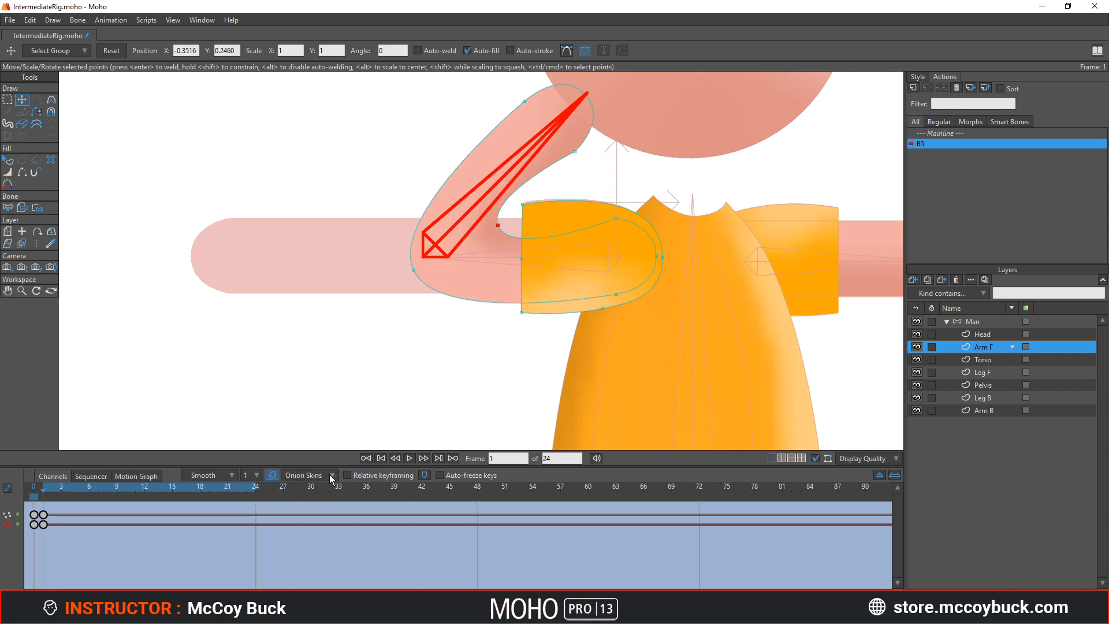
Try the outlines-only and colored-fills onion skin displays, leaving colored fills on and both outlines only and relative frames off
left_click(331, 477)
left_click(289, 492)
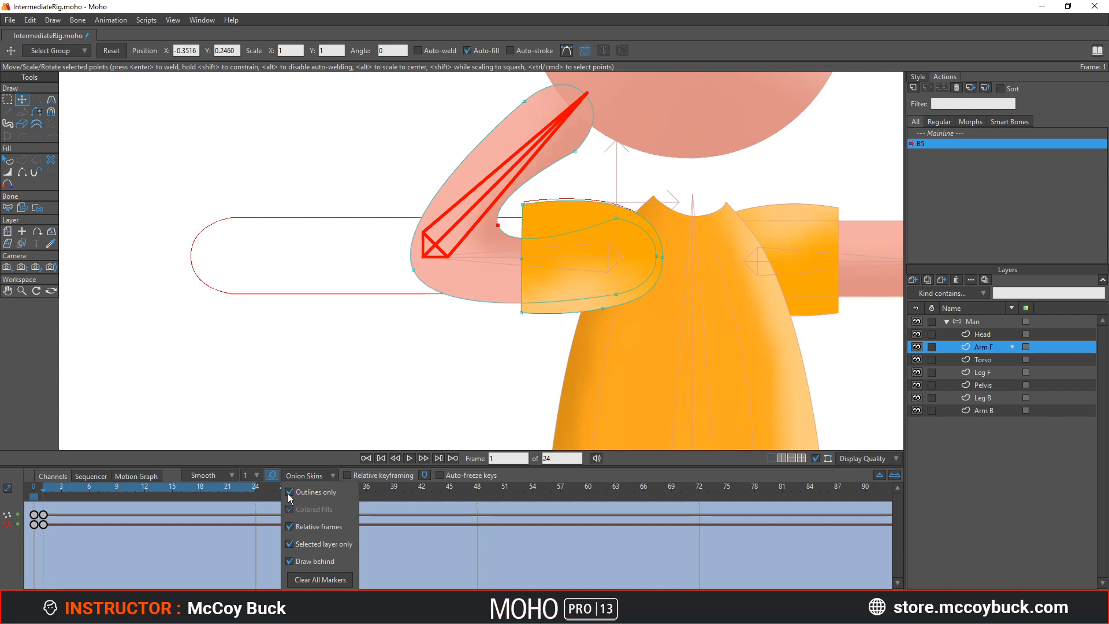
left_click(290, 492)
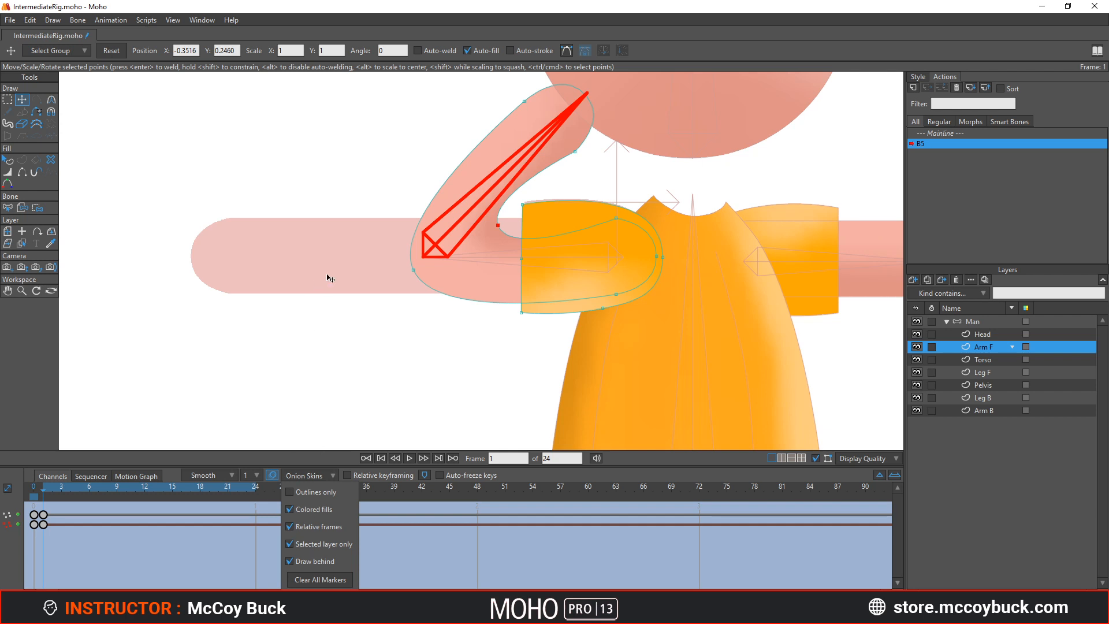
left_click(291, 510)
left_click(291, 509)
left_click(291, 510)
left_click(291, 510)
left_click(291, 509)
left_click(291, 510)
Compare the onion skin behind and in front of the arm, leaving the draw behind option off
left_click(289, 561)
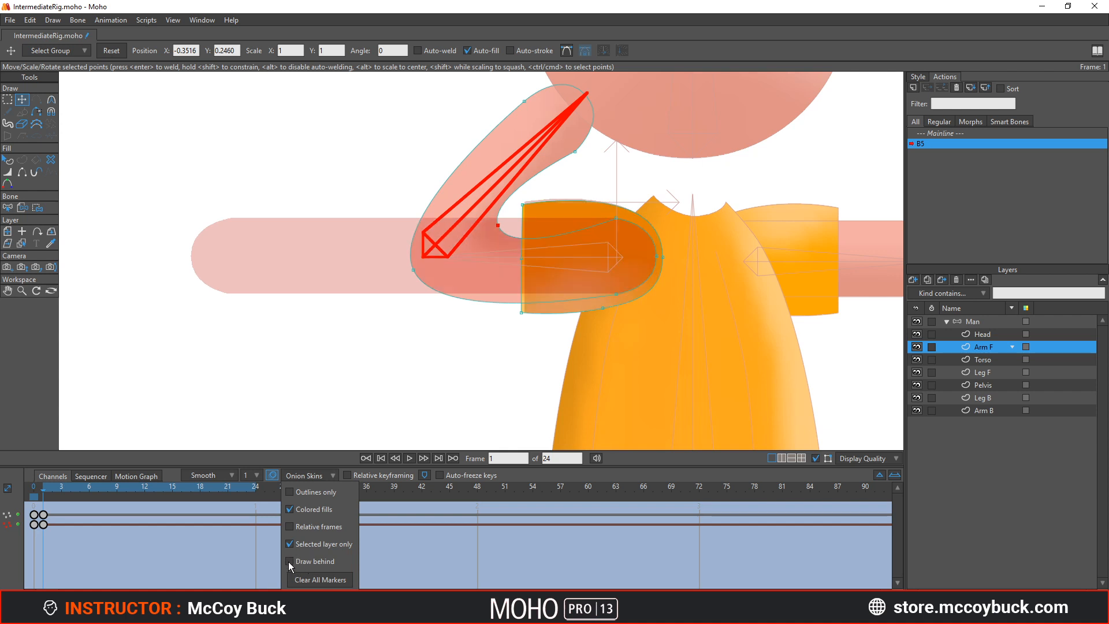
left_click(290, 562)
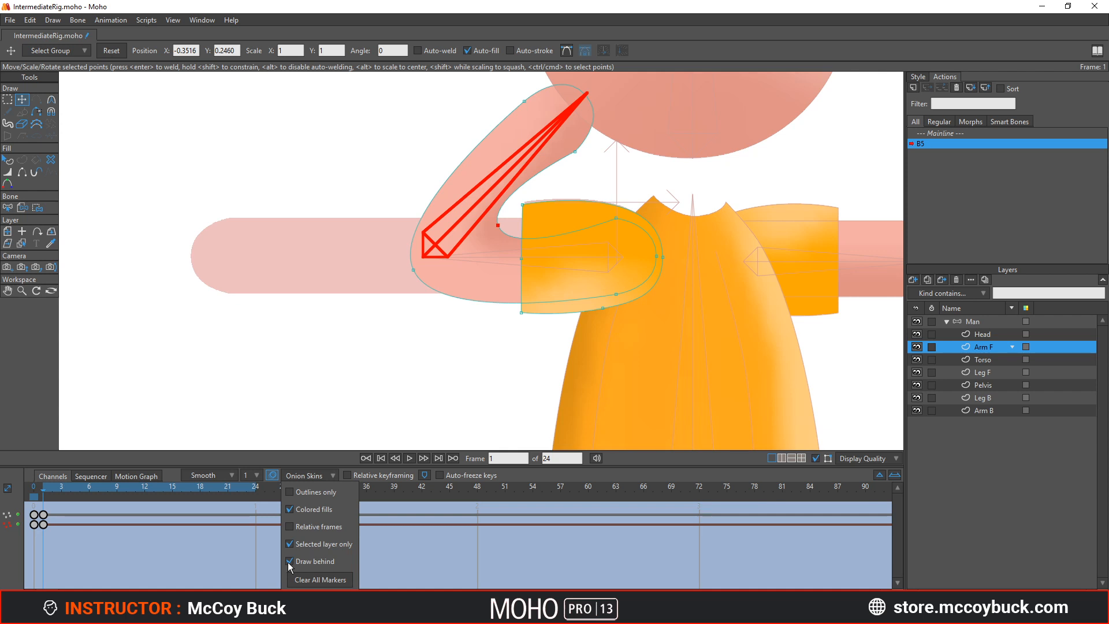
left_click(289, 561)
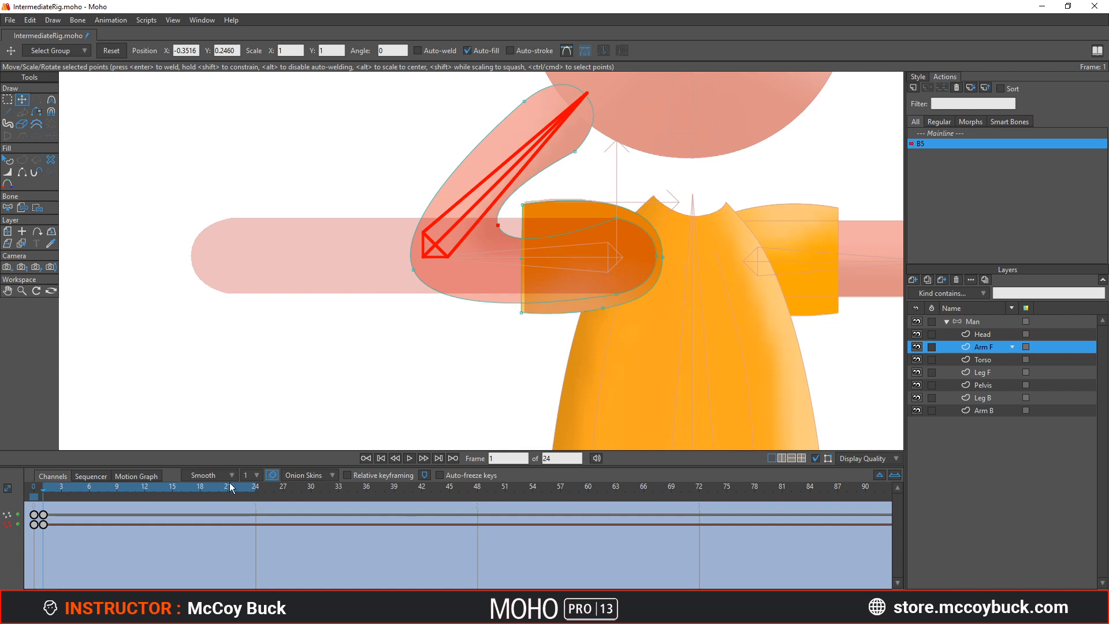
Try adding and removing onion skin markers at several frames along the timeline, such as 13, 21 and 24
left_click(252, 496)
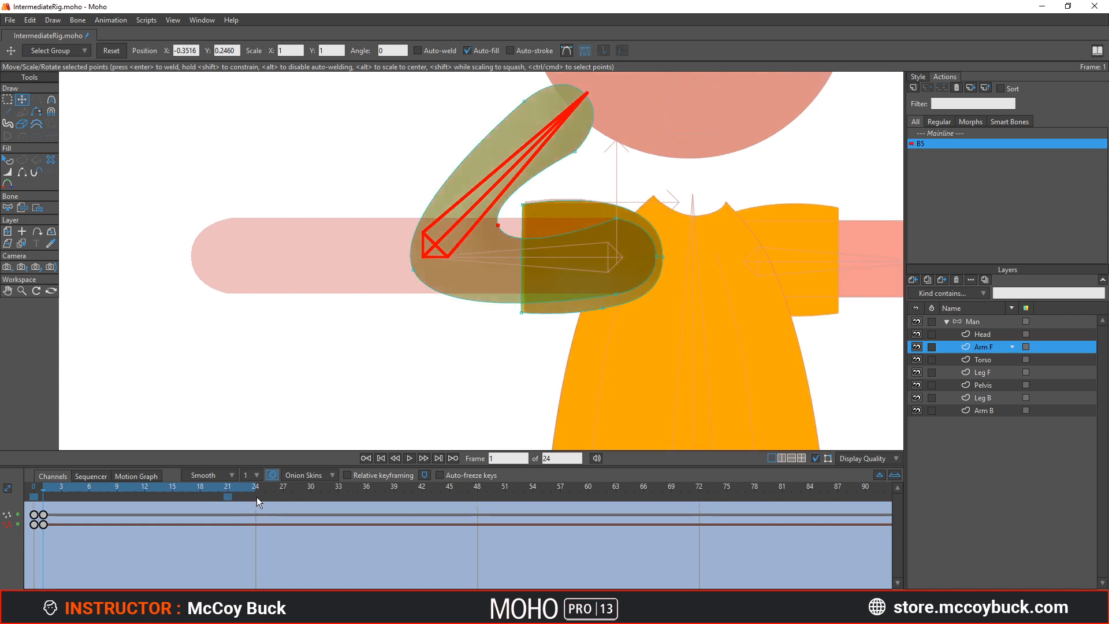
left_click(154, 495)
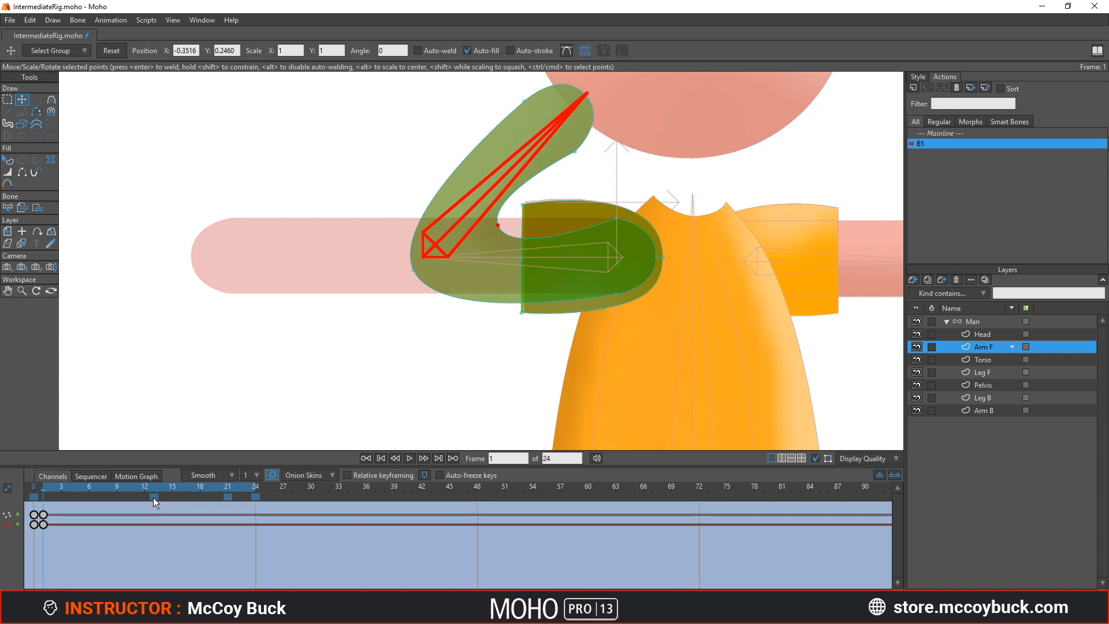
left_click_drag(154, 497, 258, 497)
key("Delete")
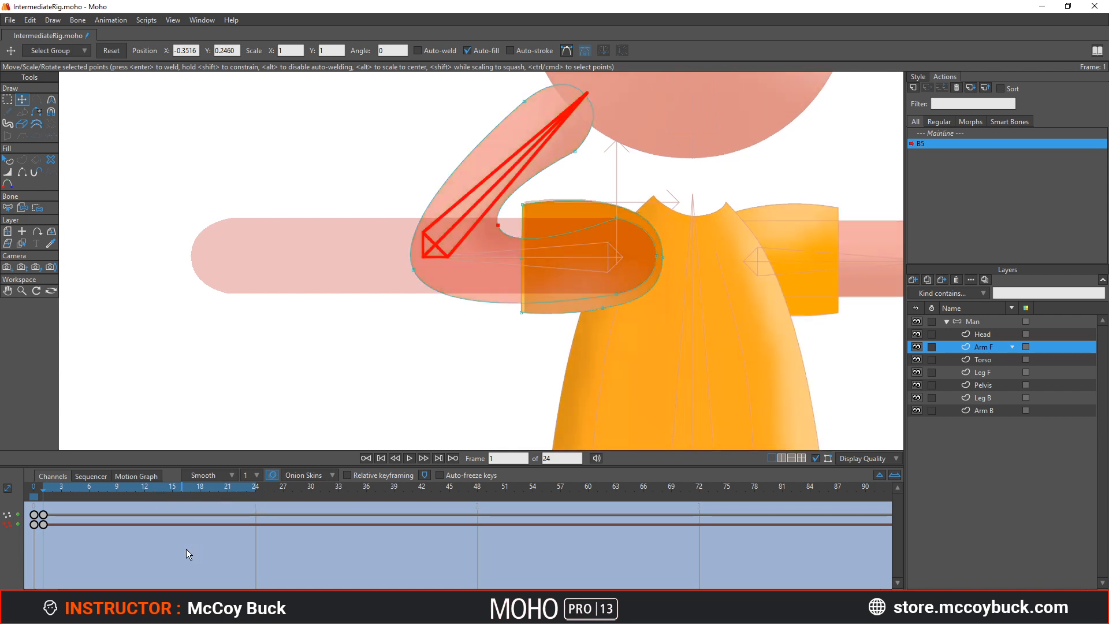
key("ctrl+z")
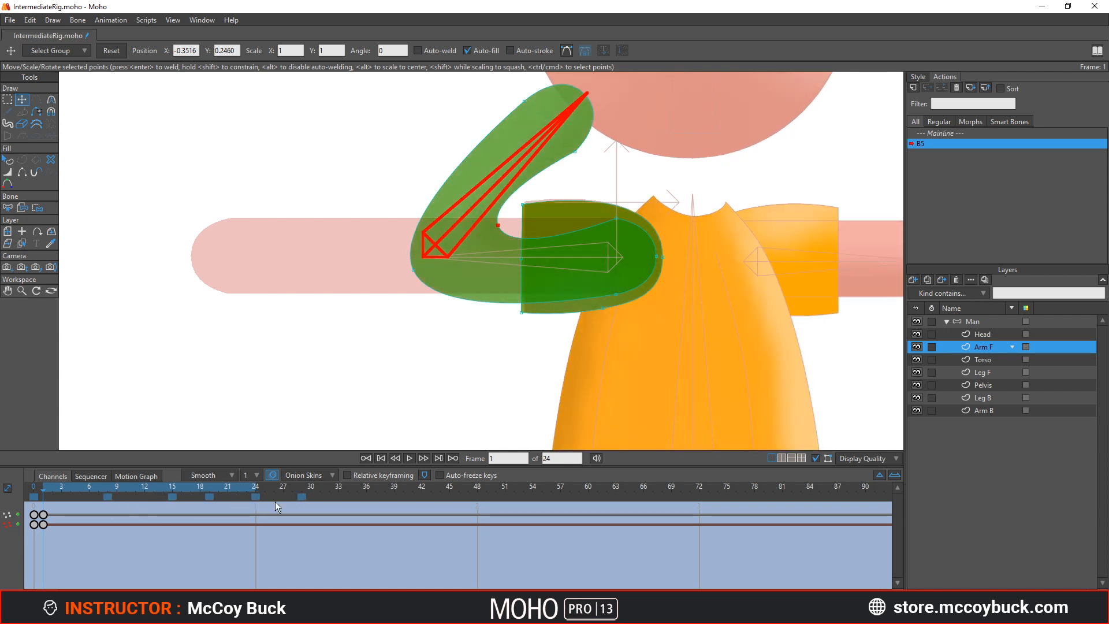
Clear all onion skin markers and place a single marker at frame 0
left_click(311, 474)
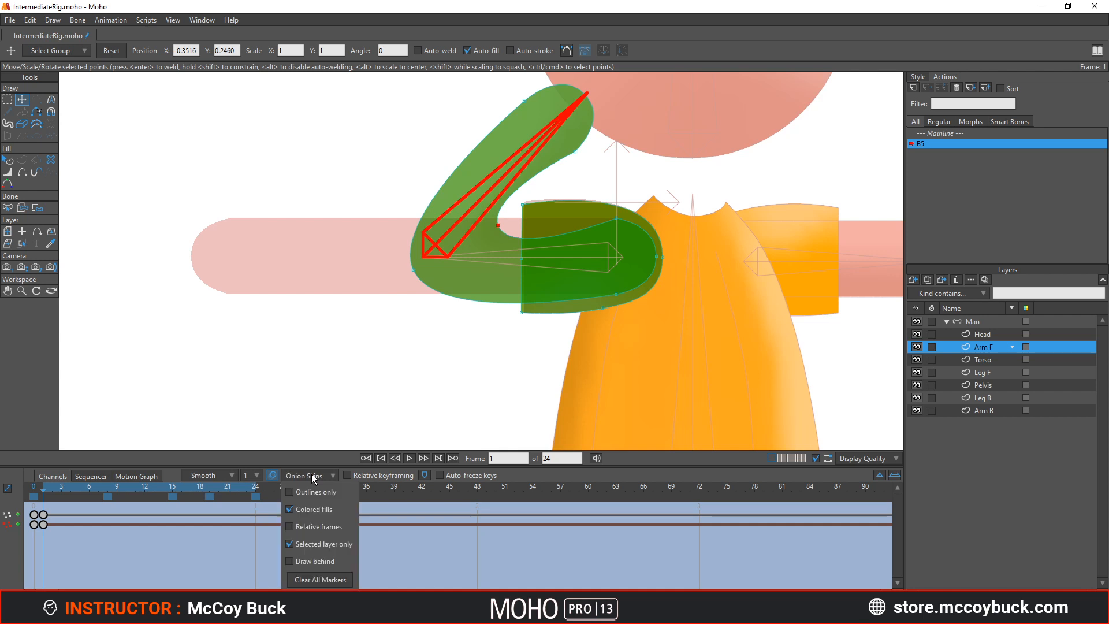
left_click(328, 579)
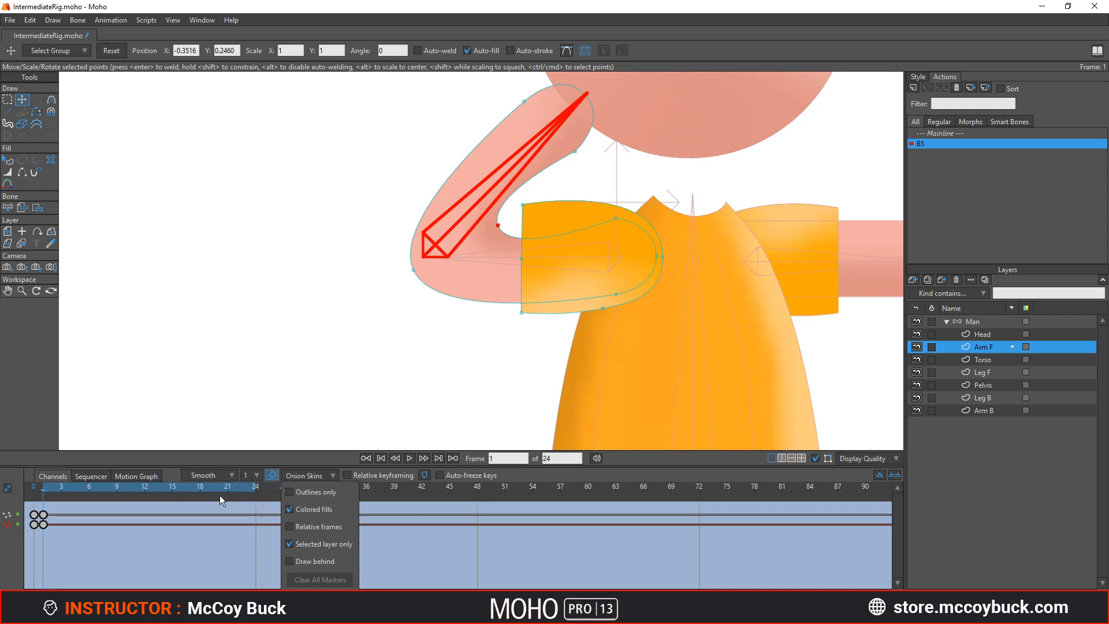
left_click(58, 500)
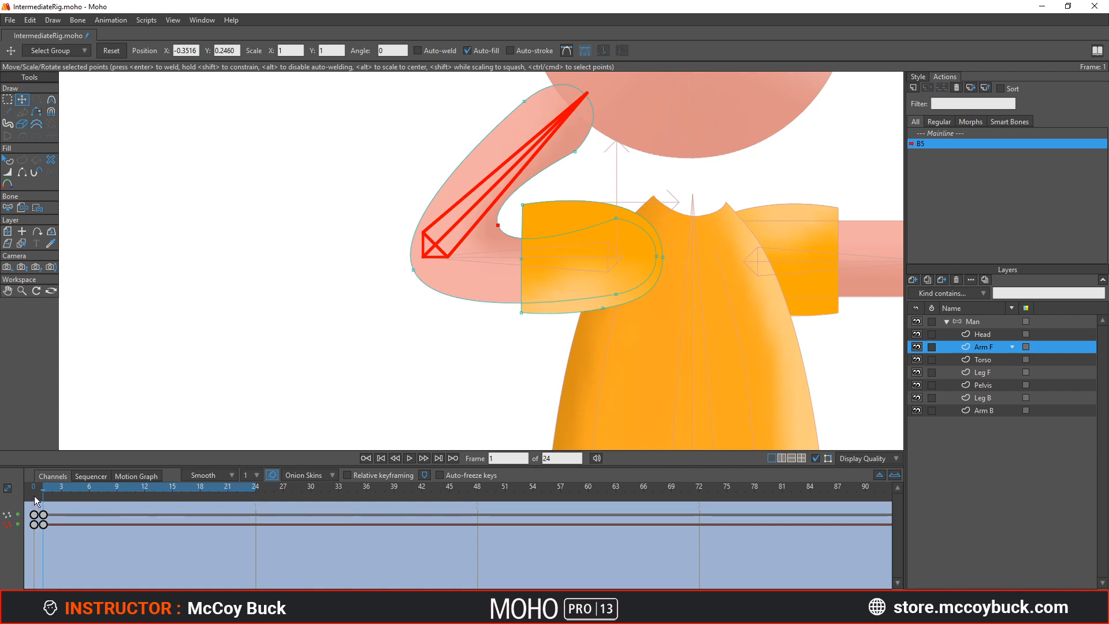
left_click(35, 497)
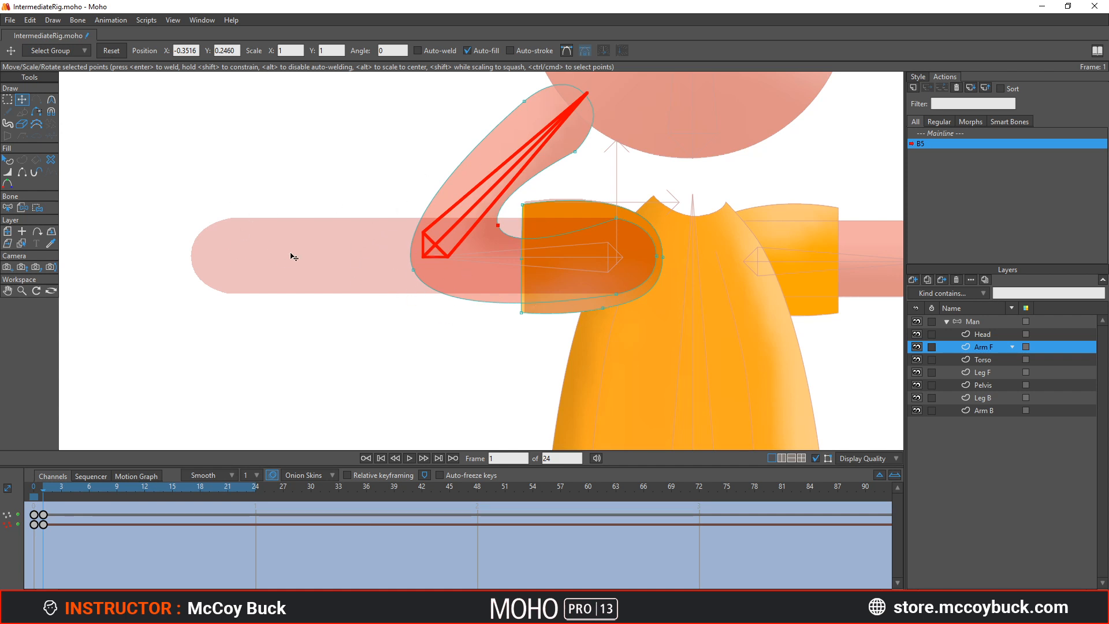
Move the inner elbow point onto the onion skin's upper edge, about X -0.3444, Y 0.2597, and set its curvature to 0
left_click_drag(401, 255, 367, 321)
scroll(368, 321, "down", 1)
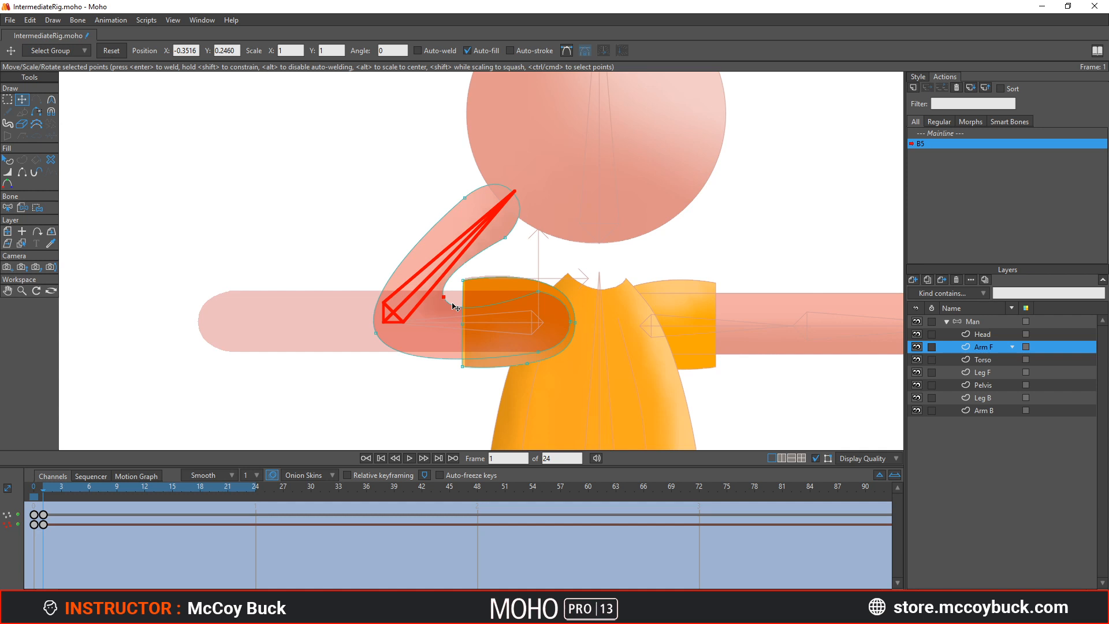
scroll(433, 329, "up", 2)
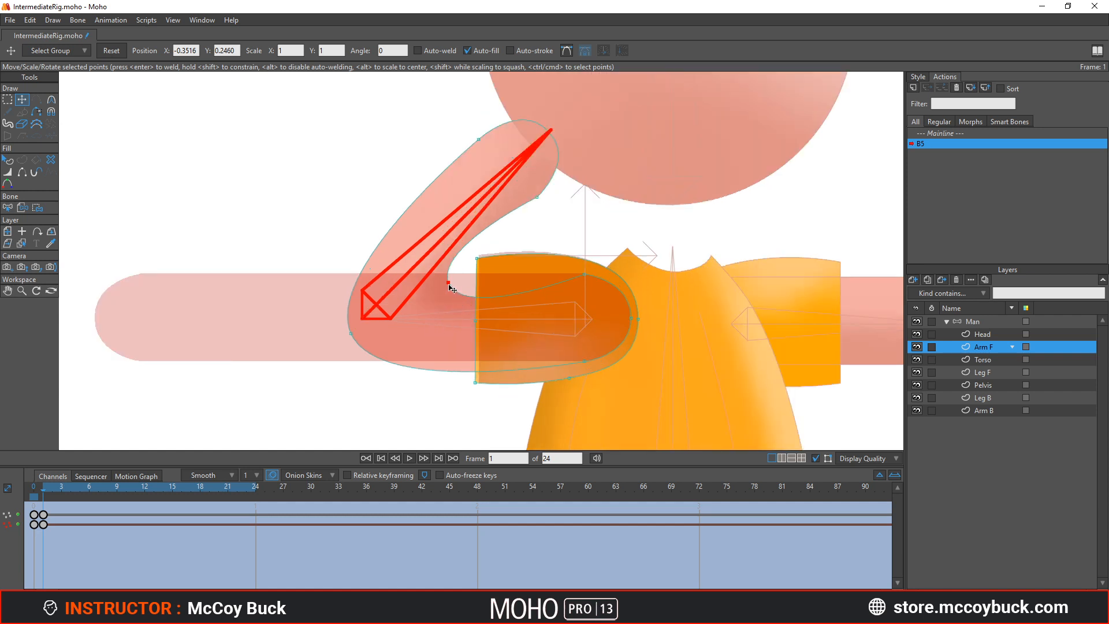
left_click_drag(451, 289, 455, 277)
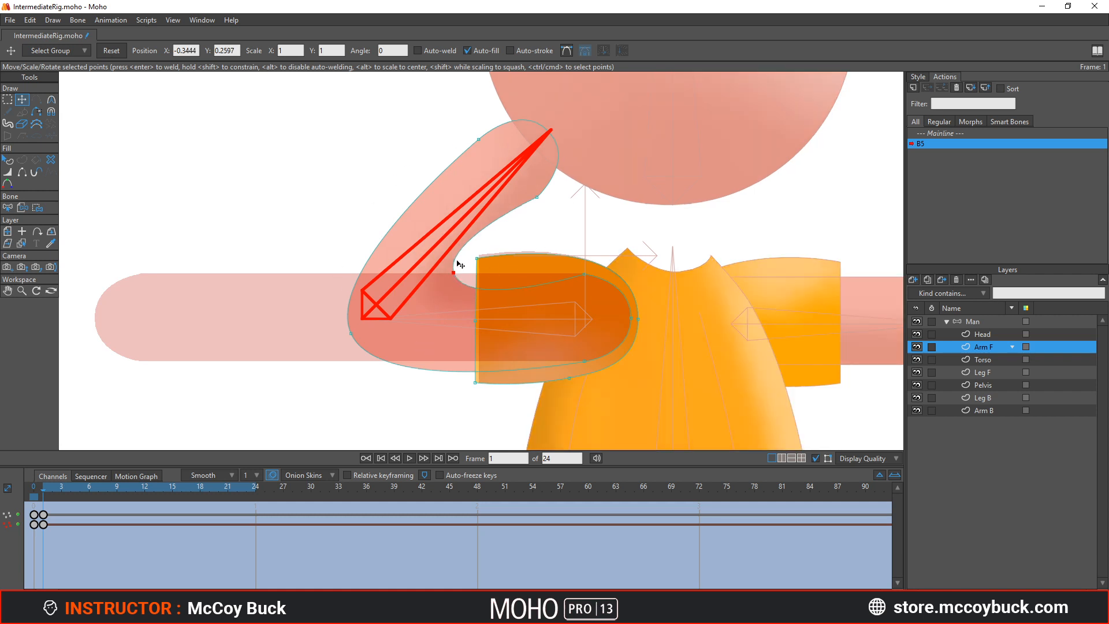
left_click(52, 101)
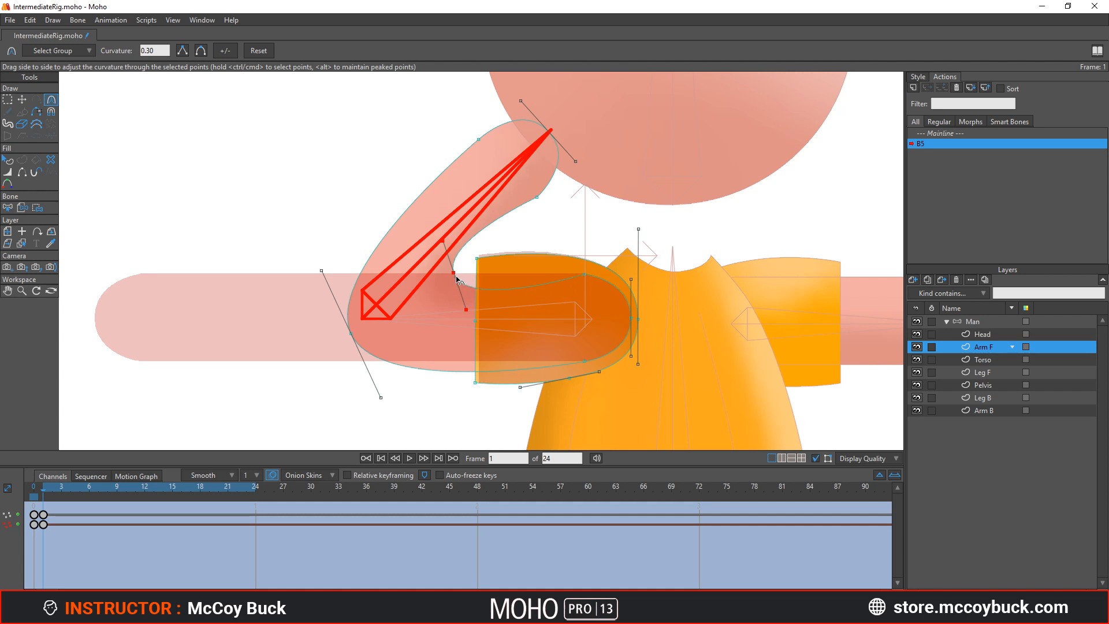
mouse_move(456, 277)
left_mouse_down()
mouse_move(217, 275)
mouse_move(188, 279)
mouse_move(352, 277)
mouse_move(104, 292)
left_mouse_up()
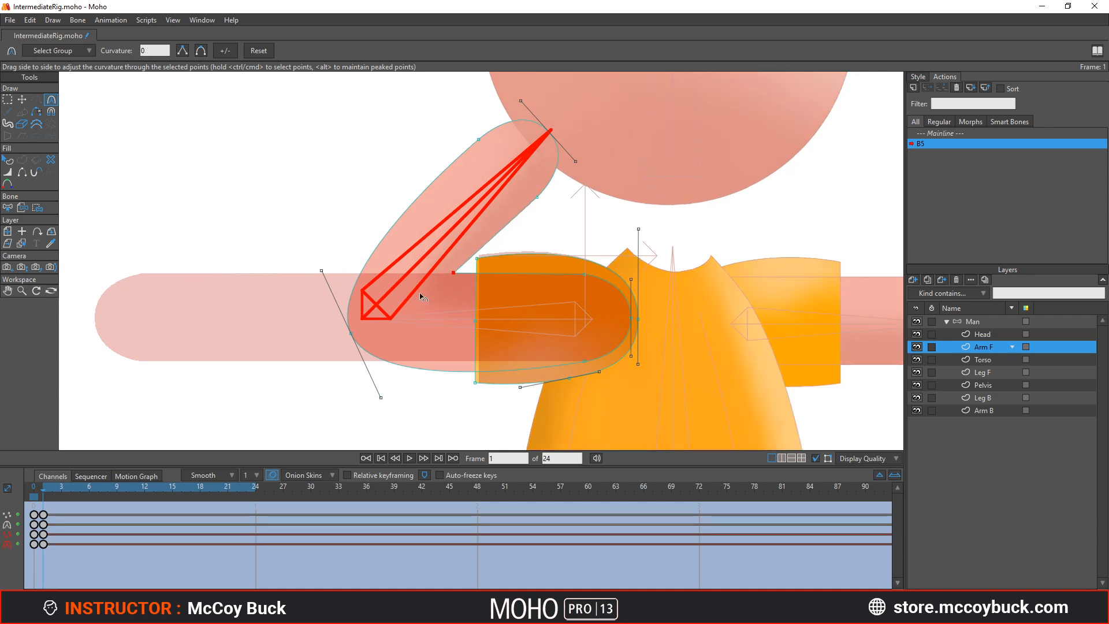
Move the outer elbow point outward to about X -0.5186, Y 0.1855, and reduce its curvature to about 0.2350
scroll(395, 289, "down", 2)
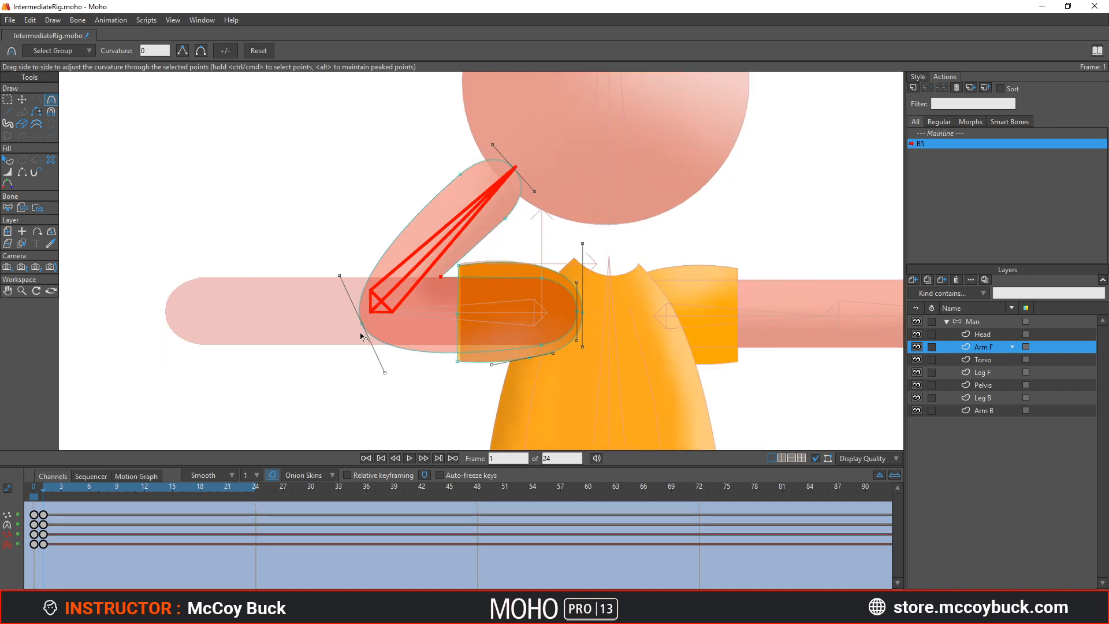
scroll(370, 330, "down", 1)
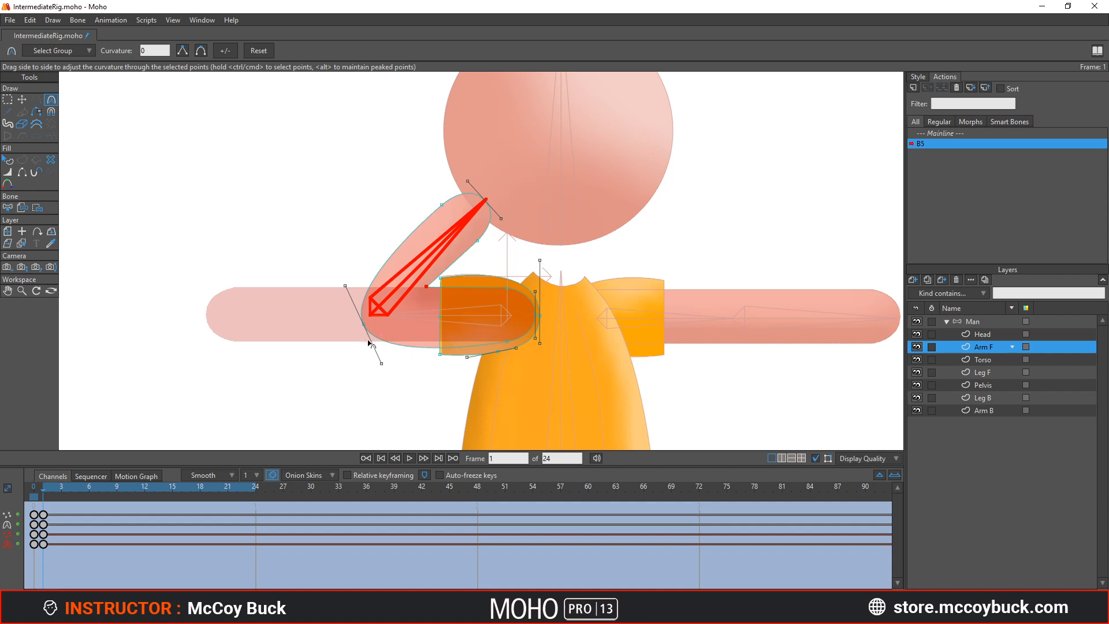
key("t")
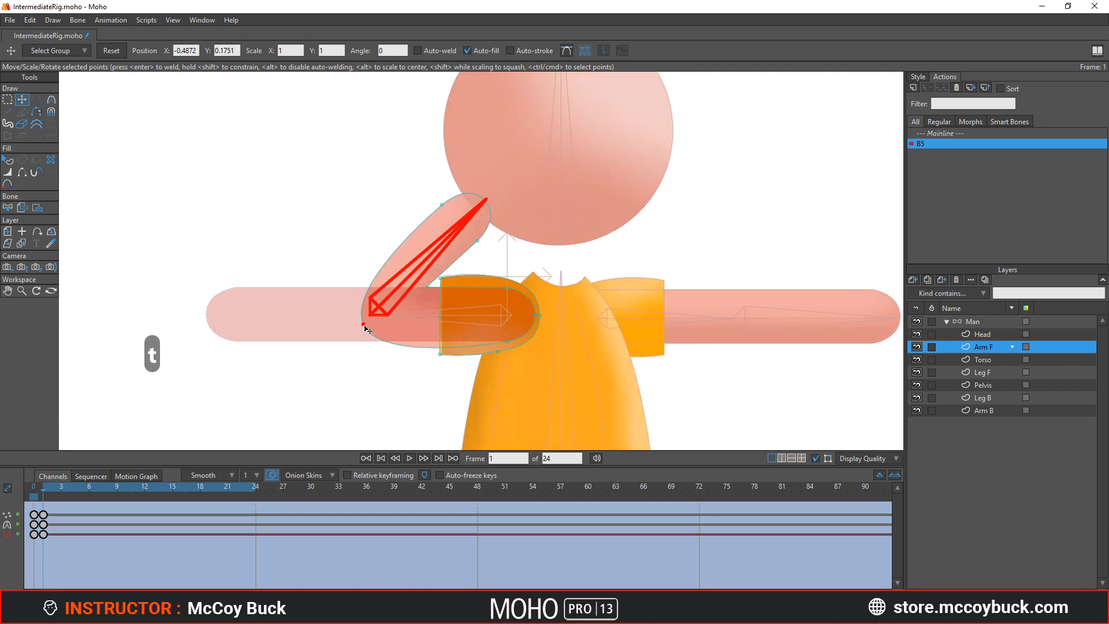
left_click_drag(367, 329, 353, 325)
key("c")
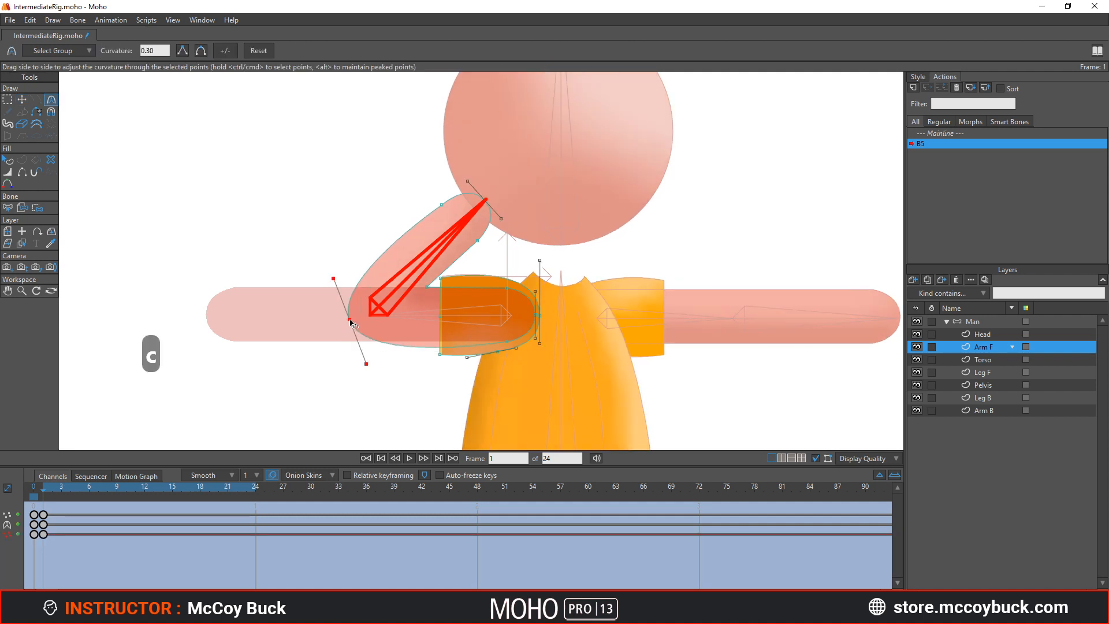
left_click_drag(279, 327, 297, 327)
scroll(352, 300, "down", 1)
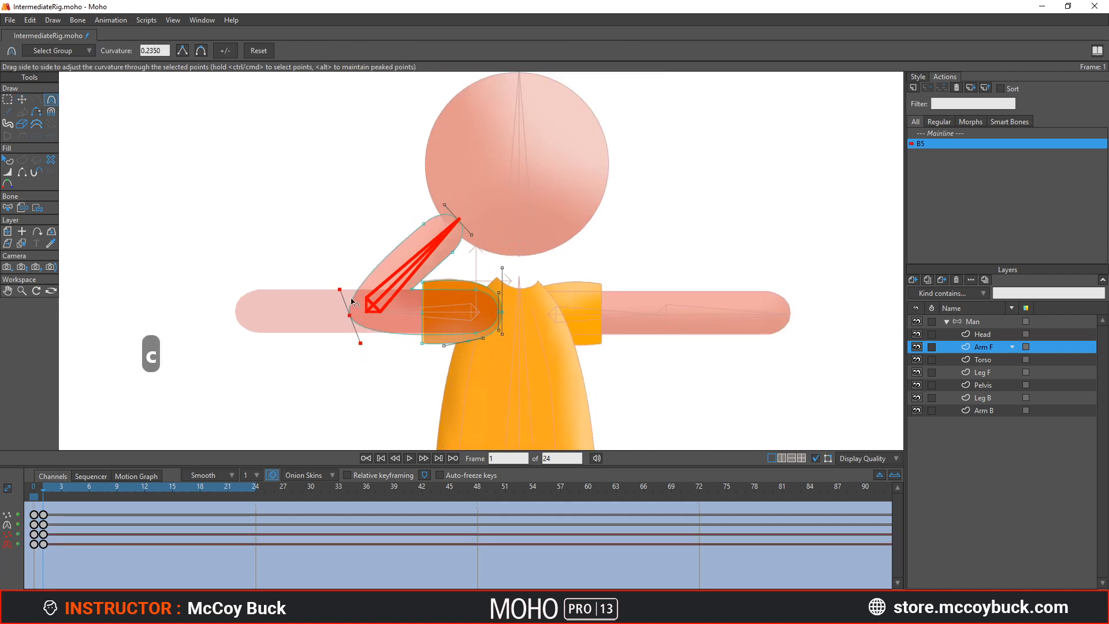
scroll(351, 301, "up", 1)
scroll(349, 319, "down", 1)
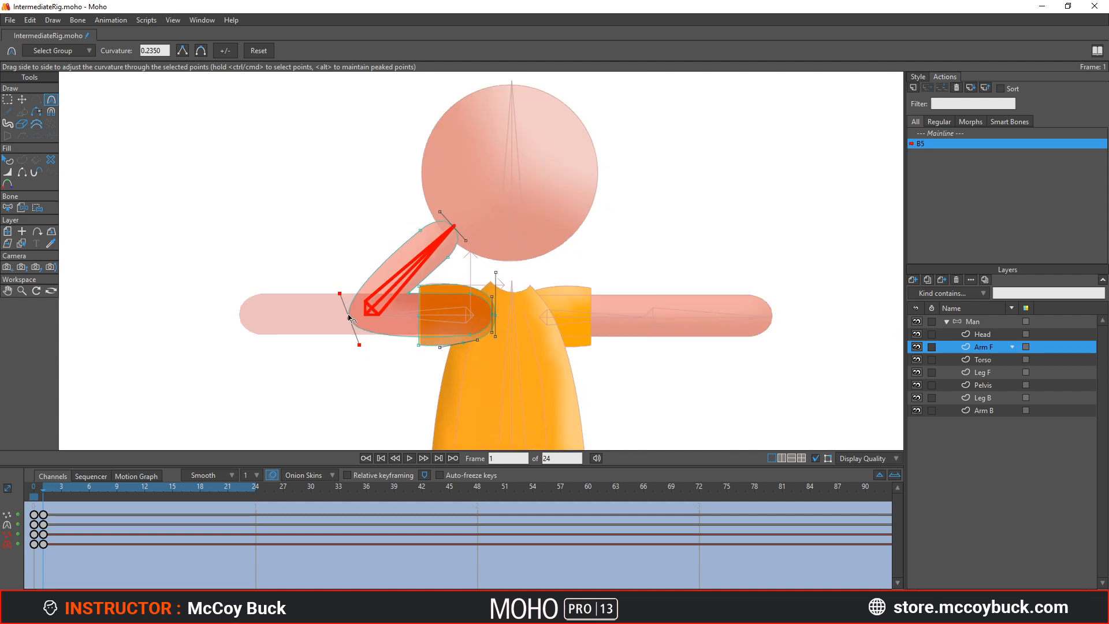
Shift the inner elbow point slightly toward the sleeve, to about X -0.3359, Y 0.2597
scroll(390, 306, "up", 1)
key("t")
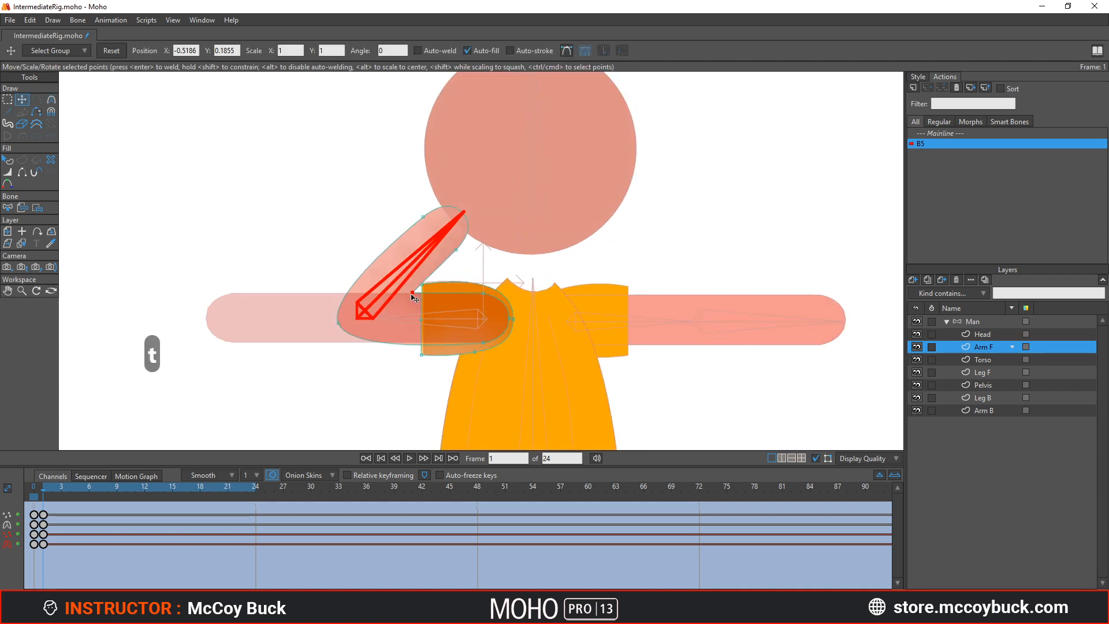
scroll(411, 295, "down", 1)
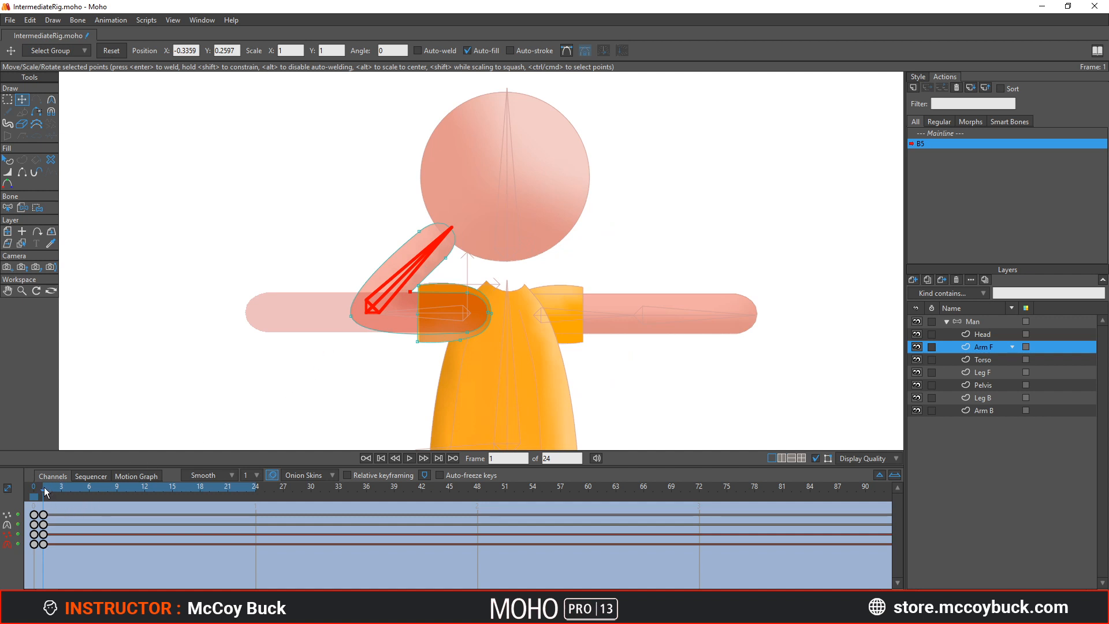
Check the elbow correction by comparing frames 0 and 1 of the B5 action, and return to the Mainline
left_click(32, 488)
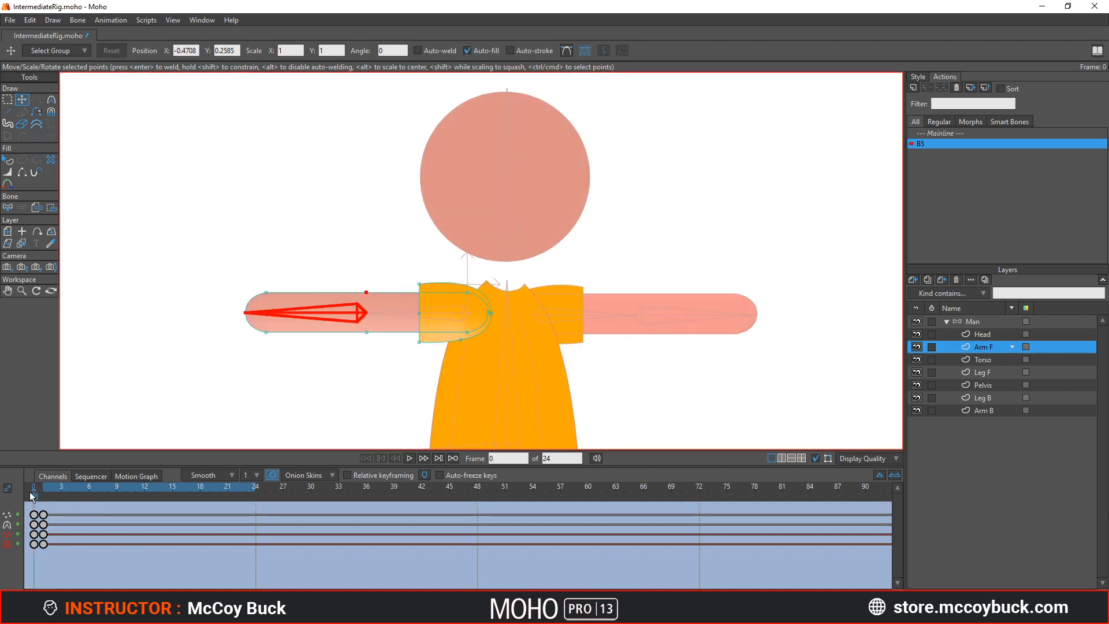
left_click(43, 494)
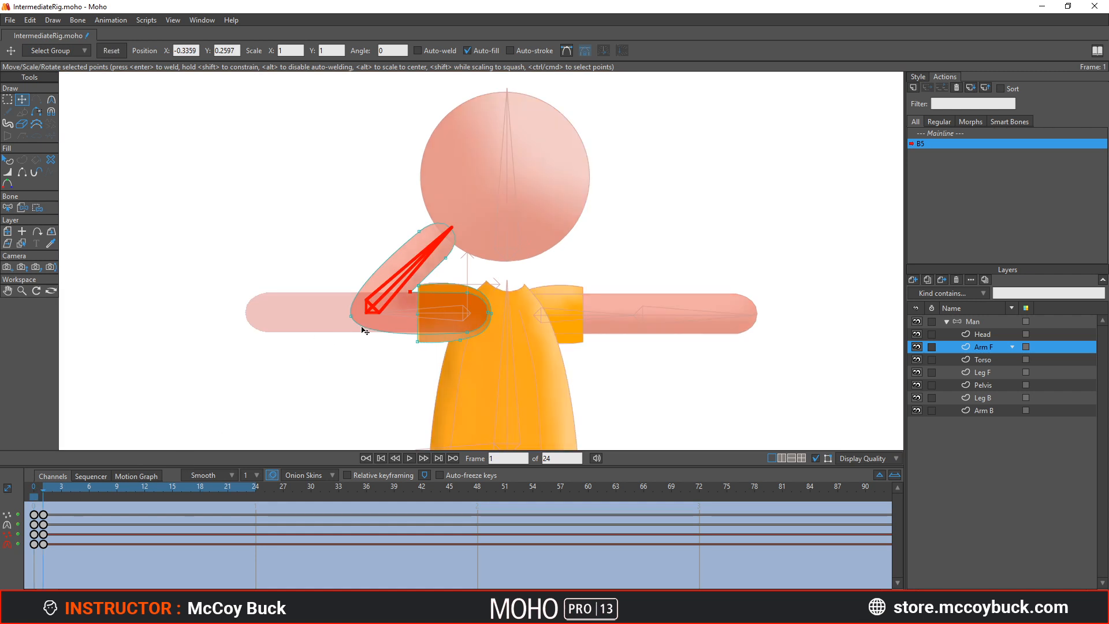
scroll(396, 301, "up", 2)
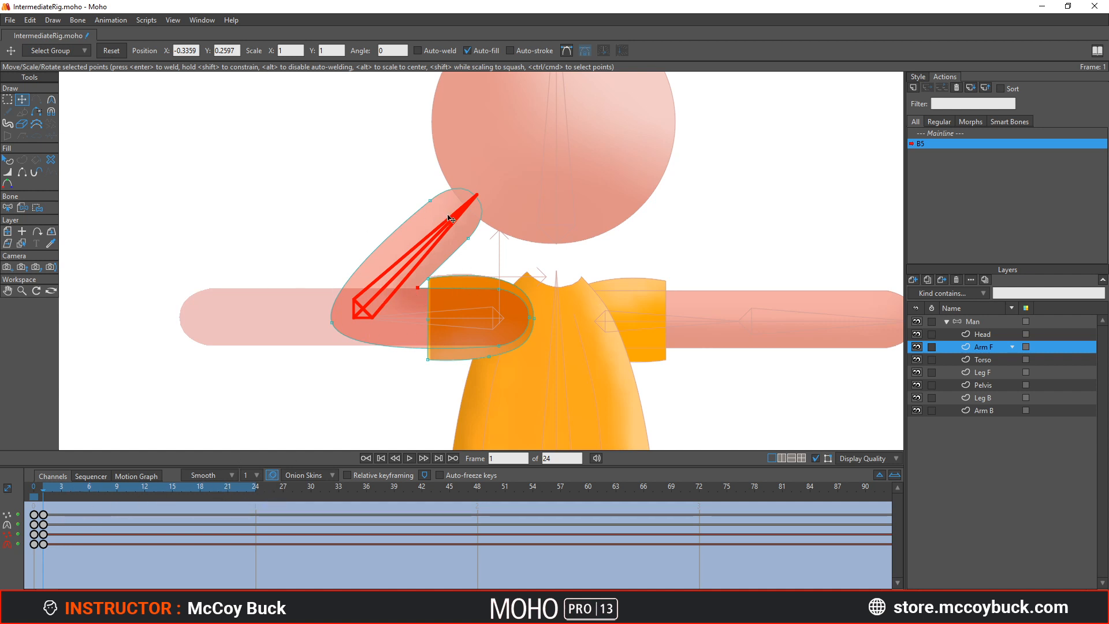
double_click(943, 132)
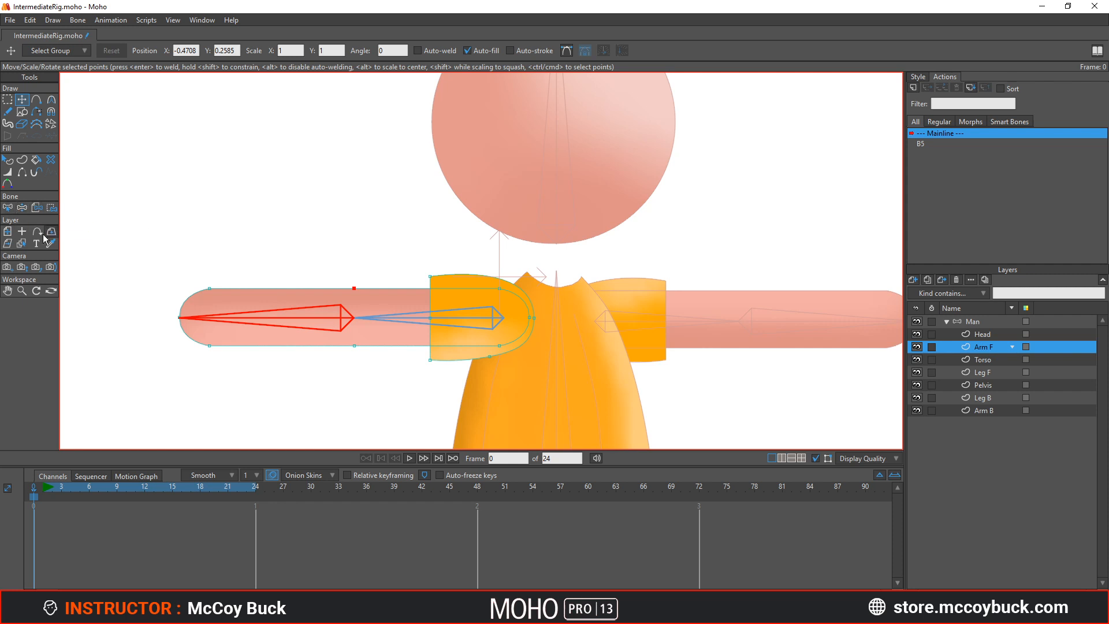
Test the elbow correction on the Mainline by bending and straightening the front forearm with Manipulate Bones
left_click(22, 208)
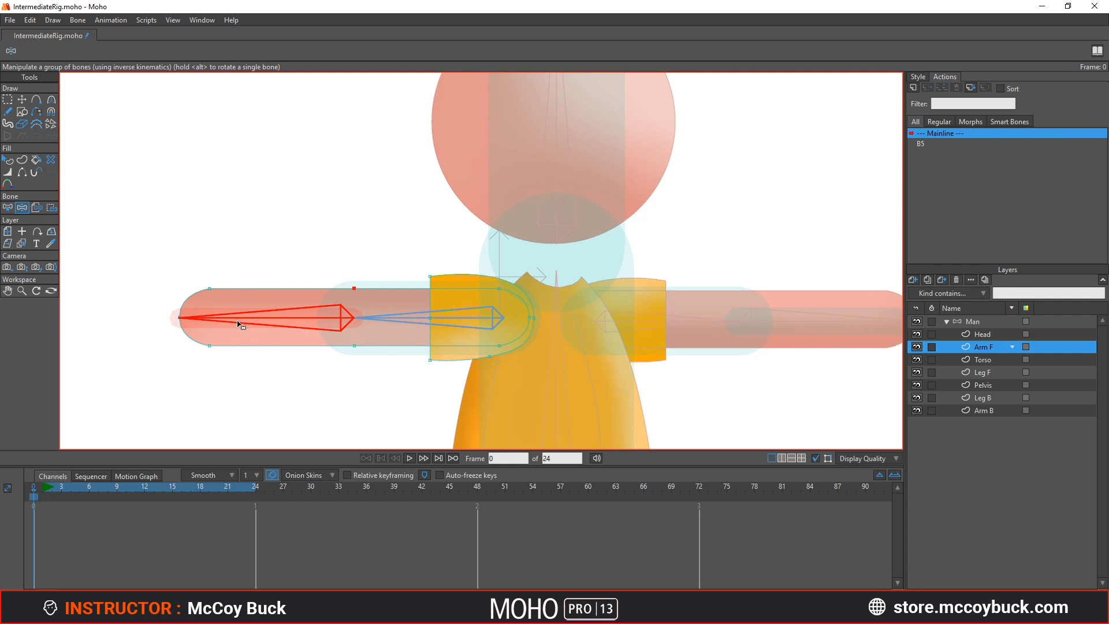
left_click_drag(237, 324, 343, 262)
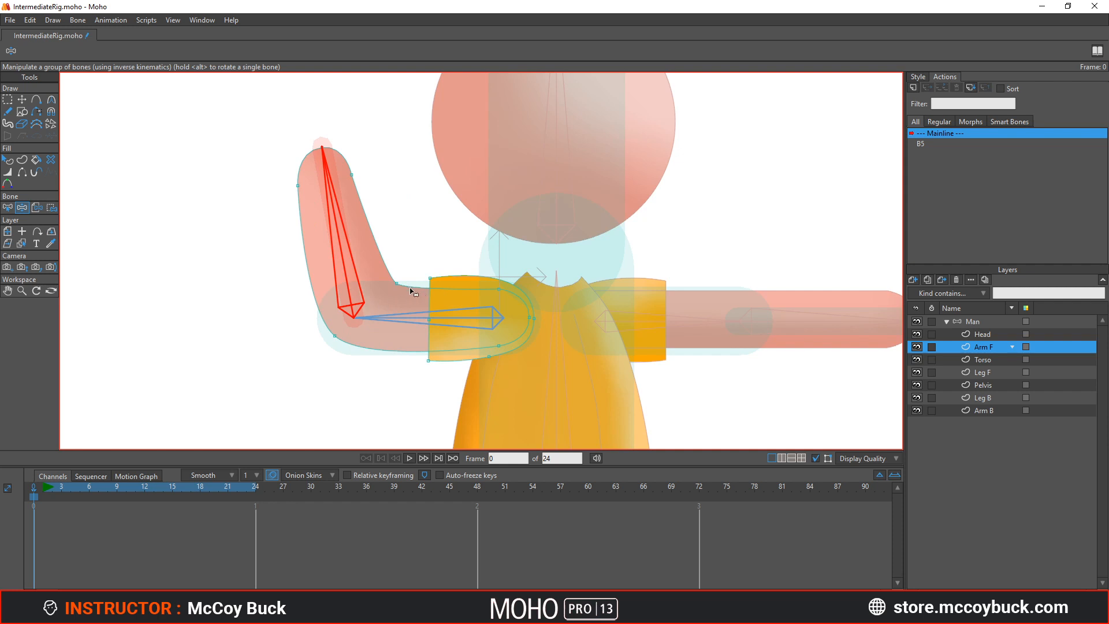
mouse_move(343, 234)
left_mouse_down()
mouse_move(230, 329)
mouse_move(164, 411)
left_mouse_up()
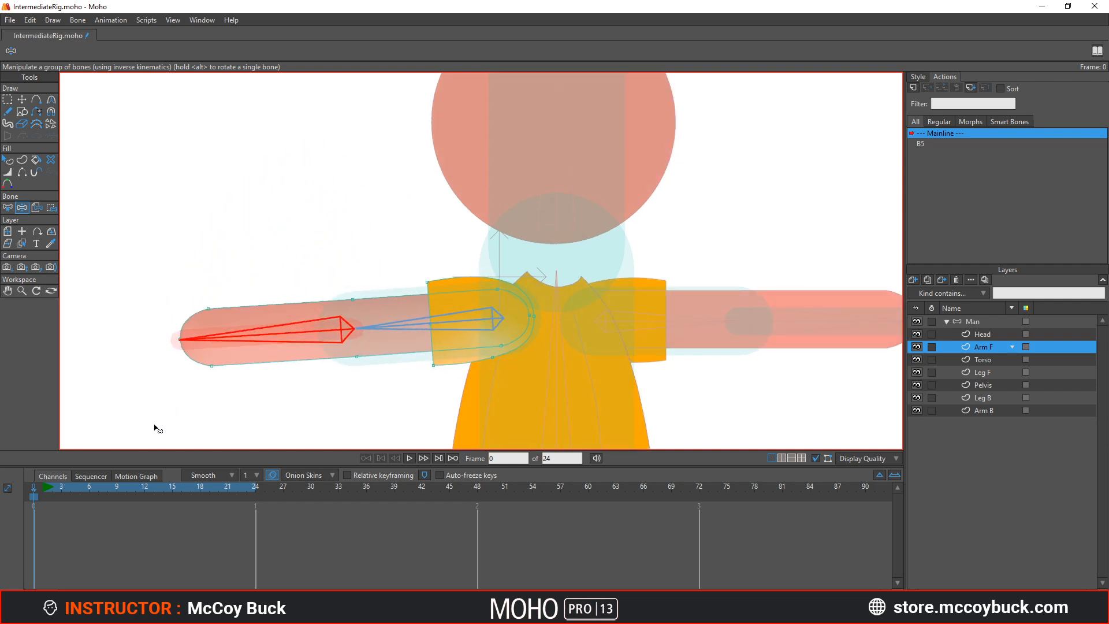
mouse_move(223, 383)
left_mouse_down()
mouse_move(344, 264)
mouse_move(369, 277)
mouse_move(300, 295)
mouse_move(296, 311)
left_mouse_up()
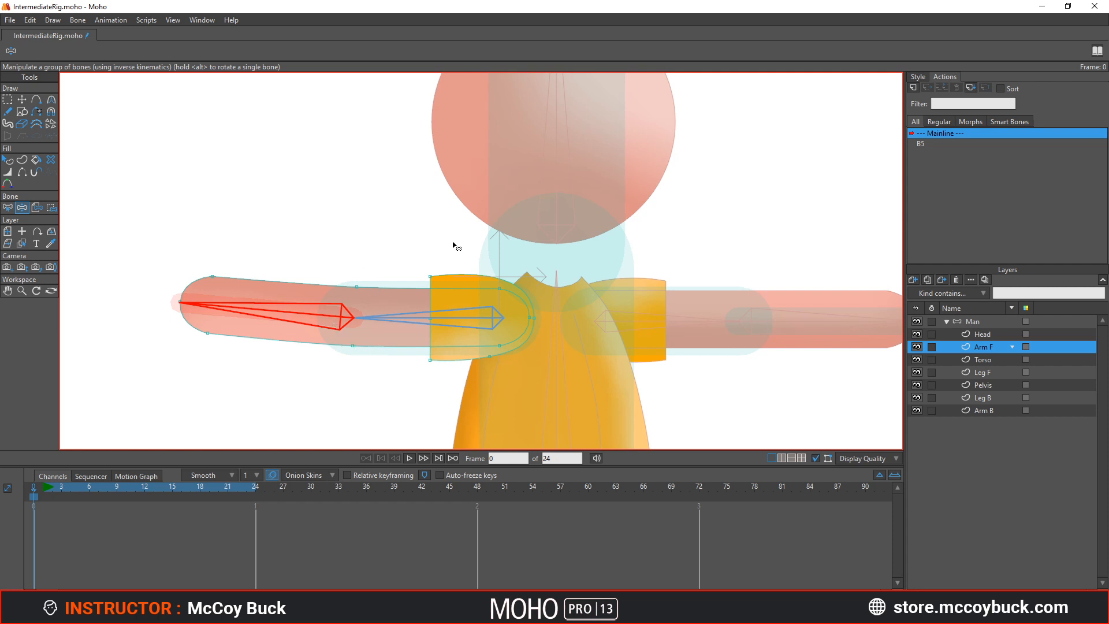
In the B5 action, move the Arm F layer's frame 1 keyframes to frame 2
double_click(920, 144)
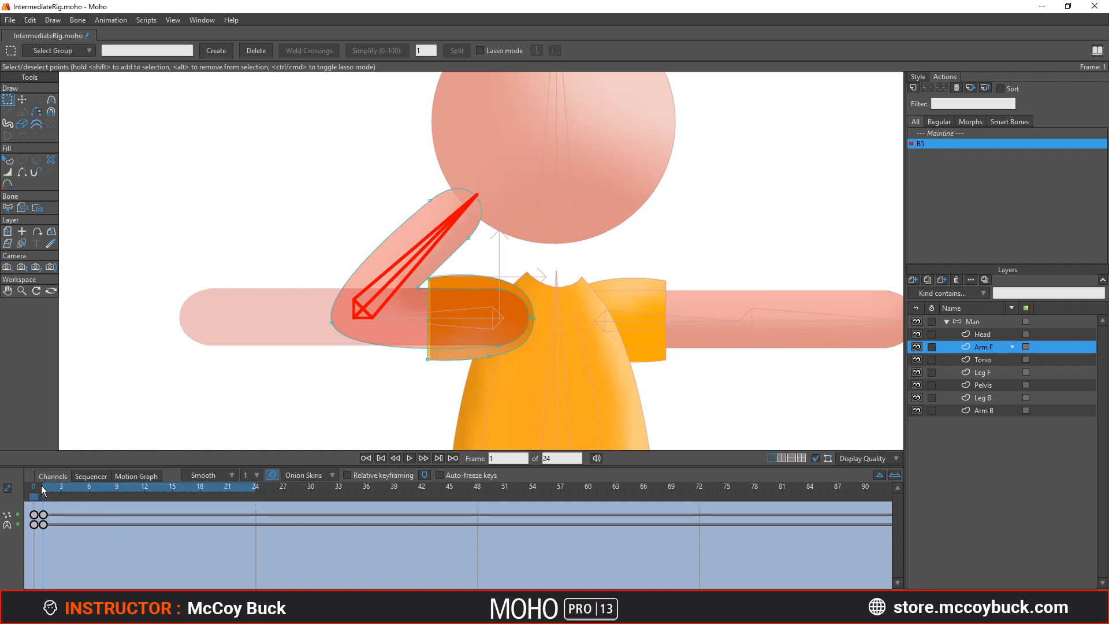
left_click_drag(41, 488, 41, 495)
mouse_move(44, 534)
left_mouse_down()
mouse_move(50, 509)
mouse_move(52, 522)
left_mouse_up()
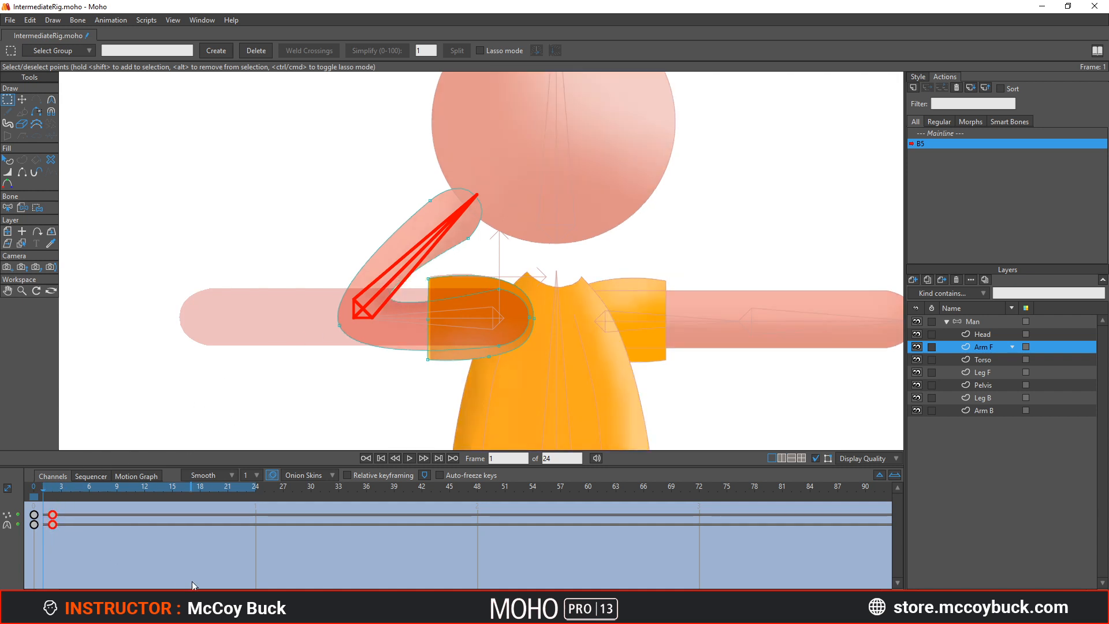
left_click(45, 491)
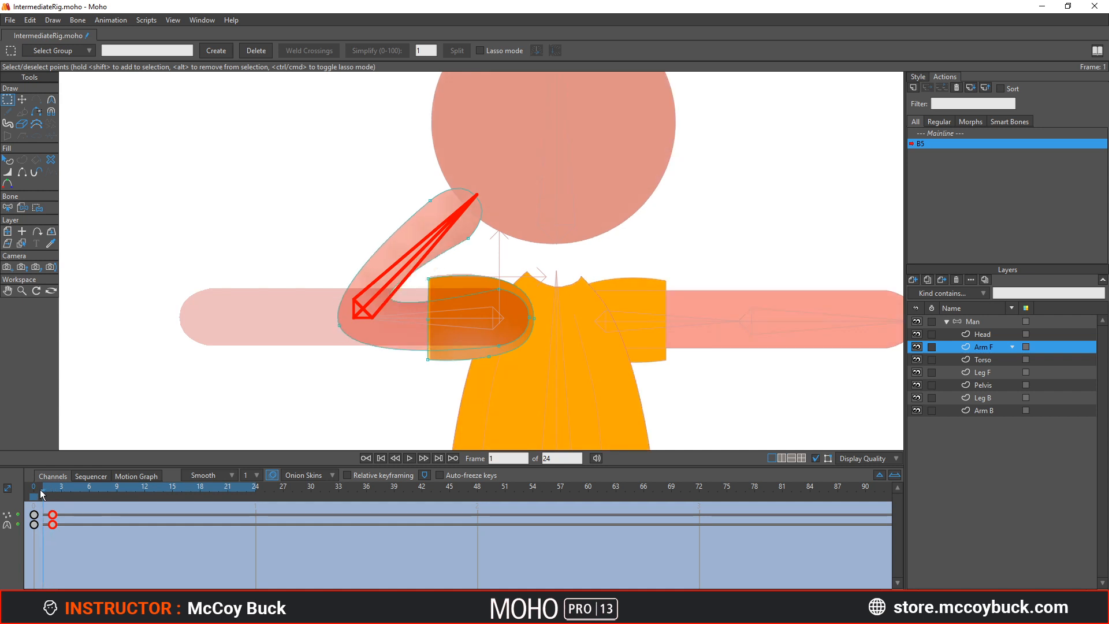
left_click_drag(42, 493, 43, 492)
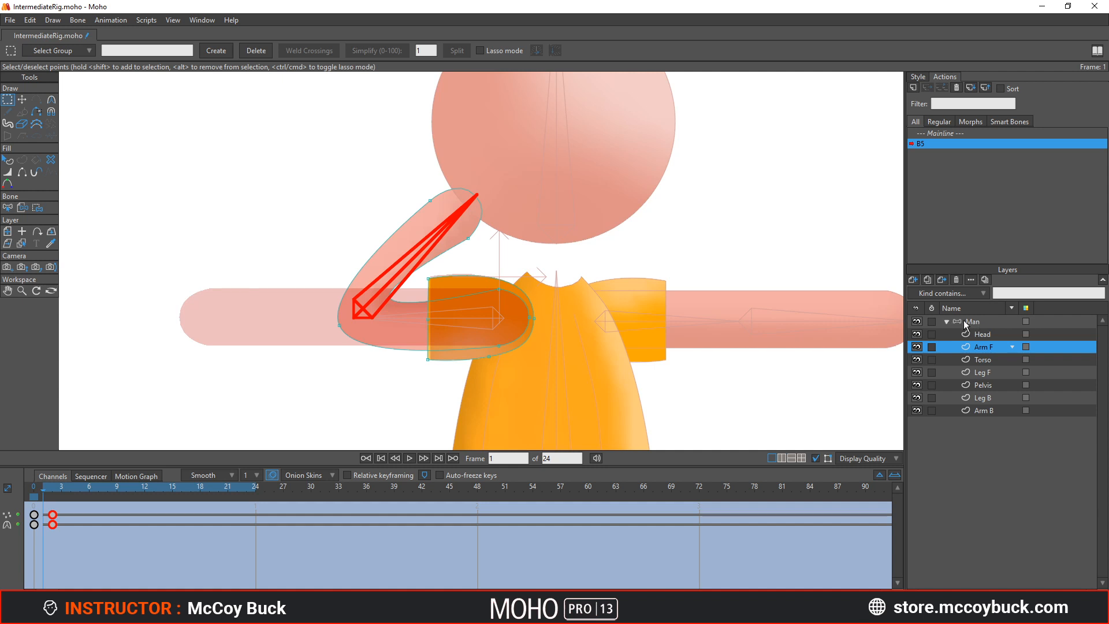
Move the Man layer's frame 1 bone keyframes to frame 2 in B5, and preview the half-bent forearm at frame 1
left_click(979, 320)
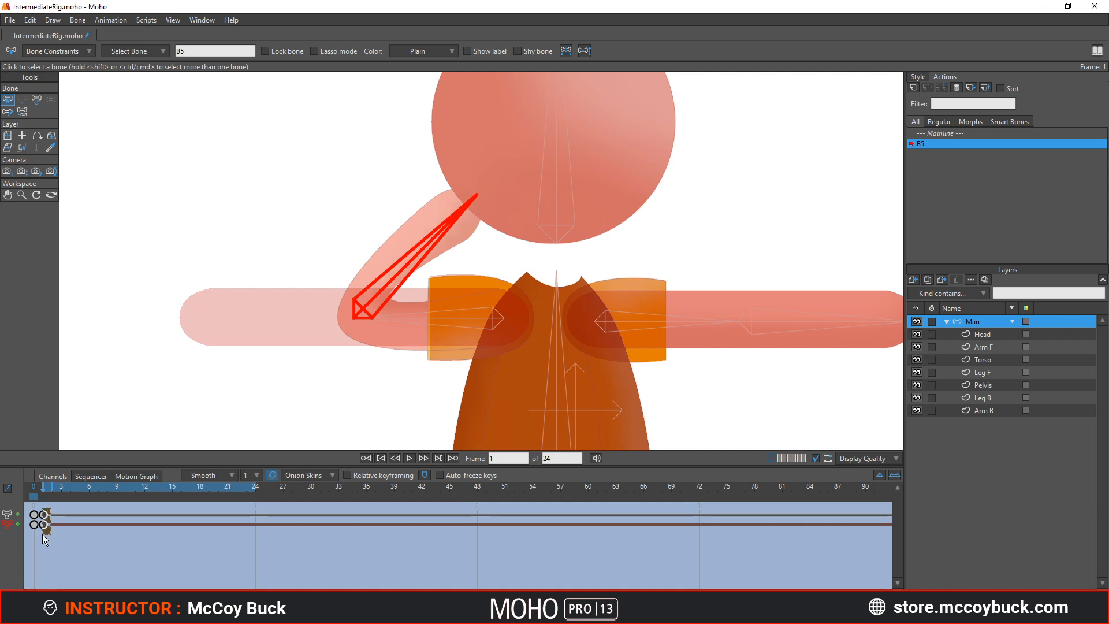
left_click_drag(43, 535, 52, 534)
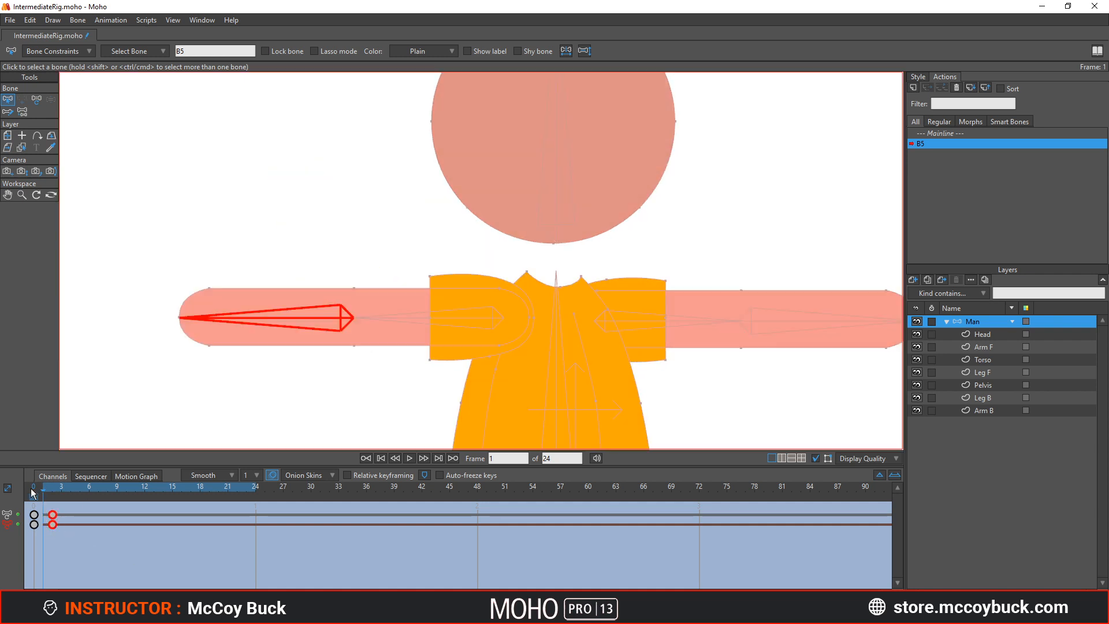
left_click(32, 489)
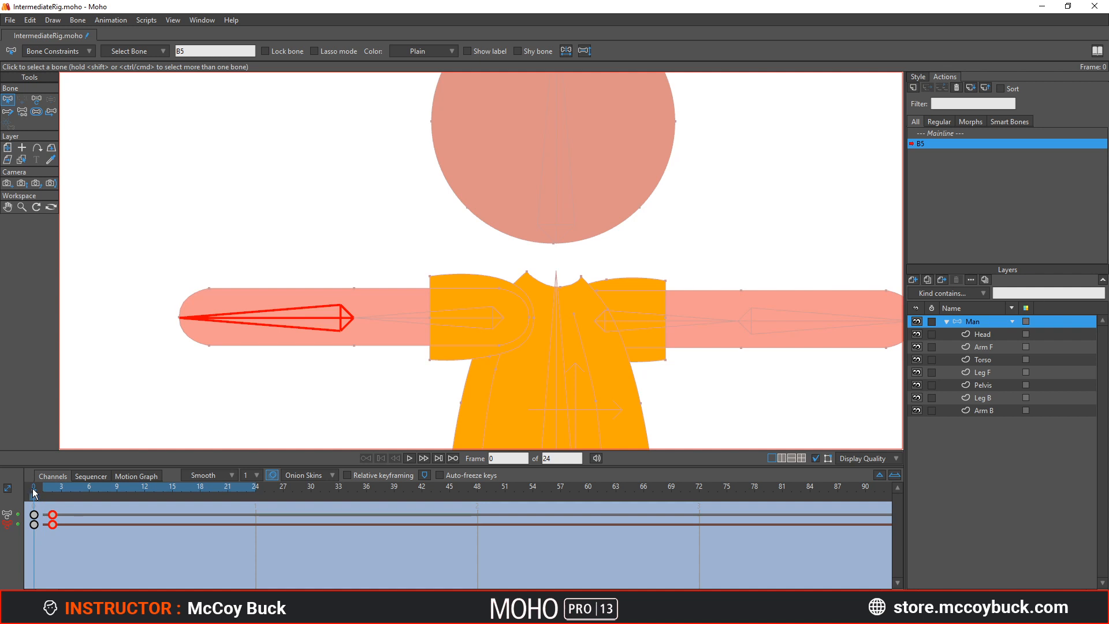
left_click(45, 489)
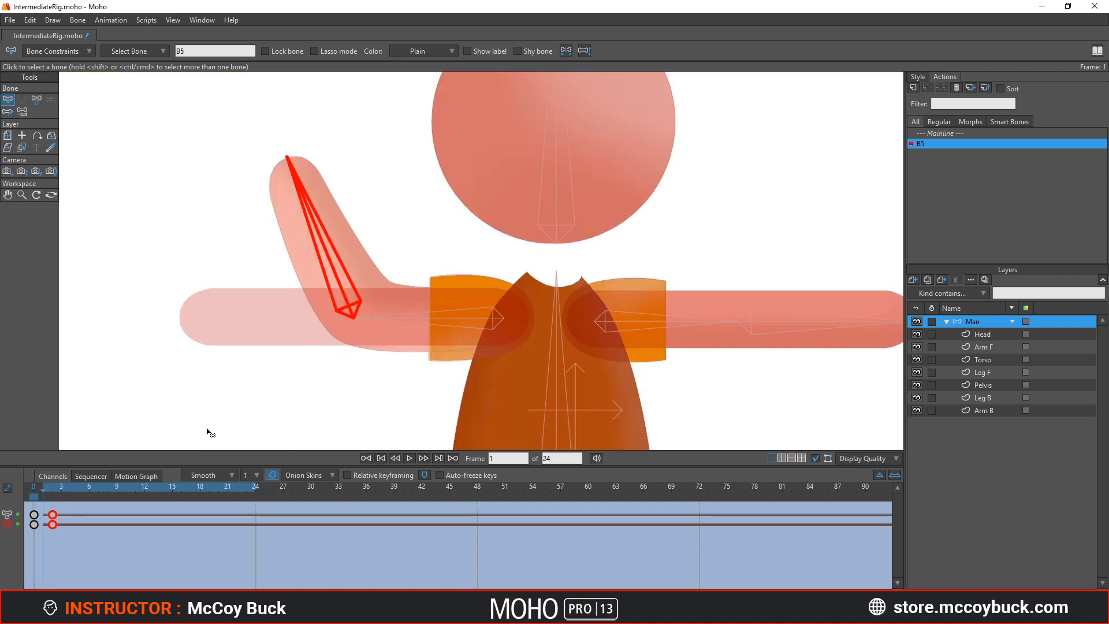
left_click(52, 492)
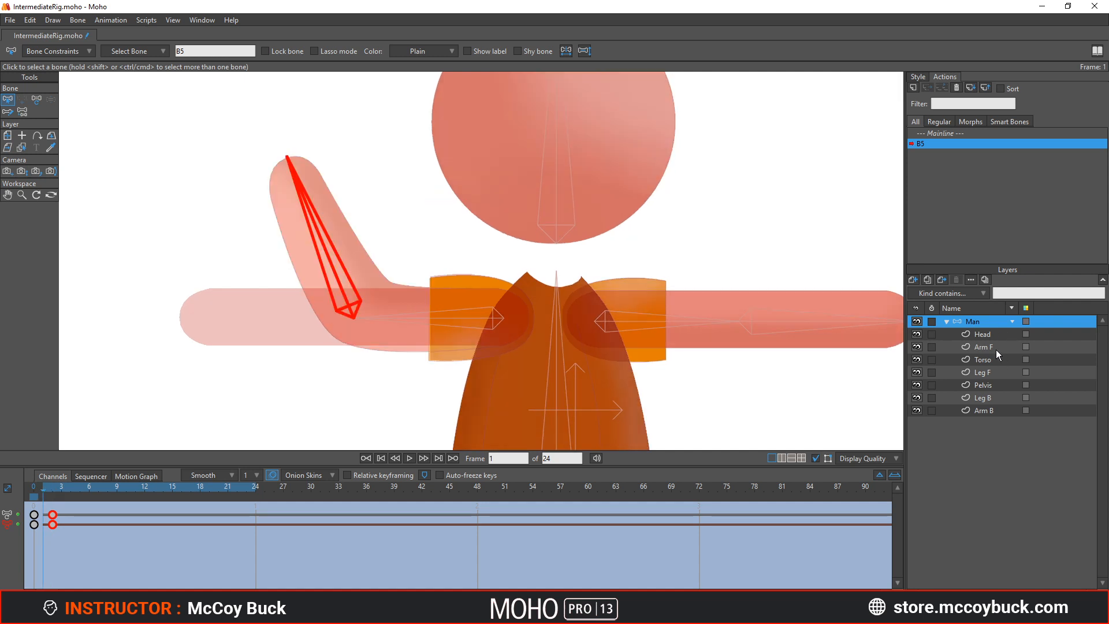
On Arm F at frame 1, move the inner elbow point to about X -0.4248, Y 0.2594, and reduce its curvature to about 0.0666
left_click(996, 354)
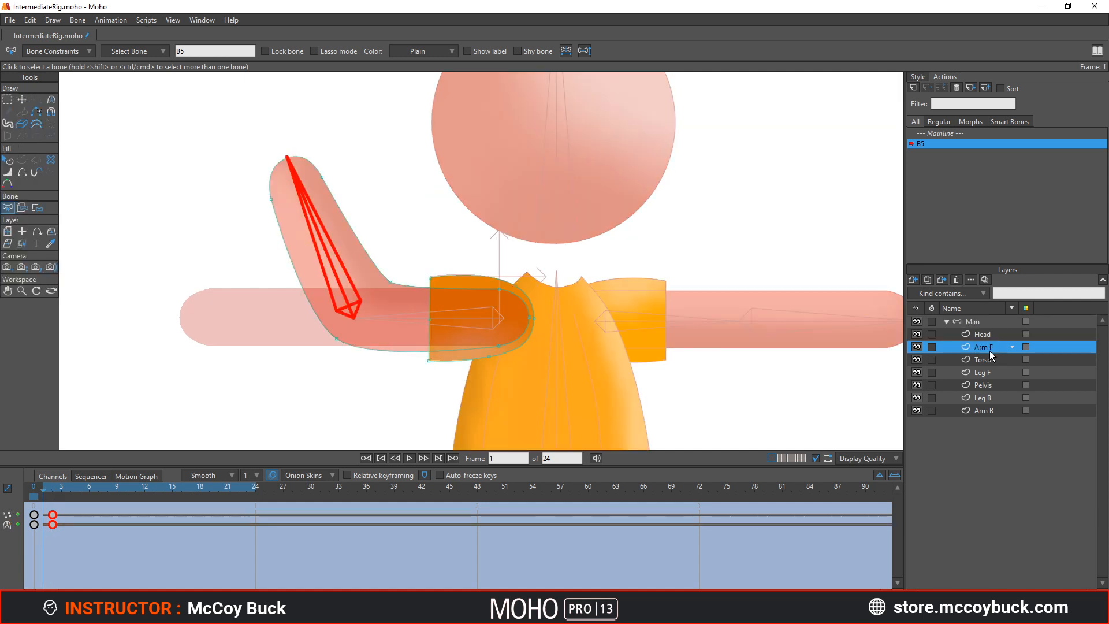
scroll(391, 287, "up", 1)
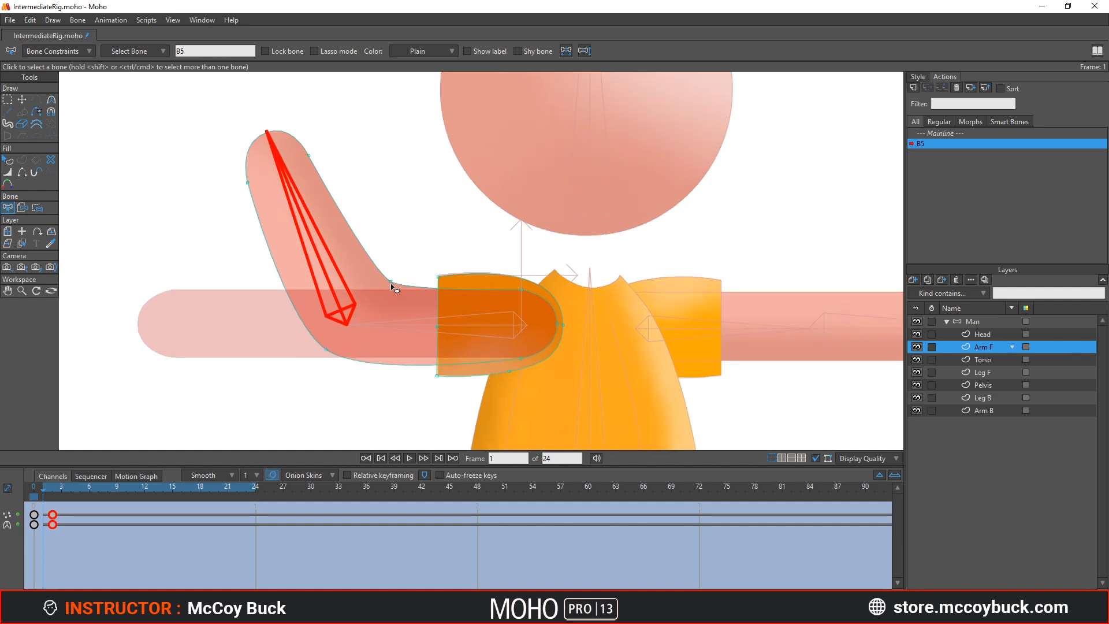
key("t")
left_click_drag(390, 283, 374, 290)
left_click_drag(377, 291, 377, 295)
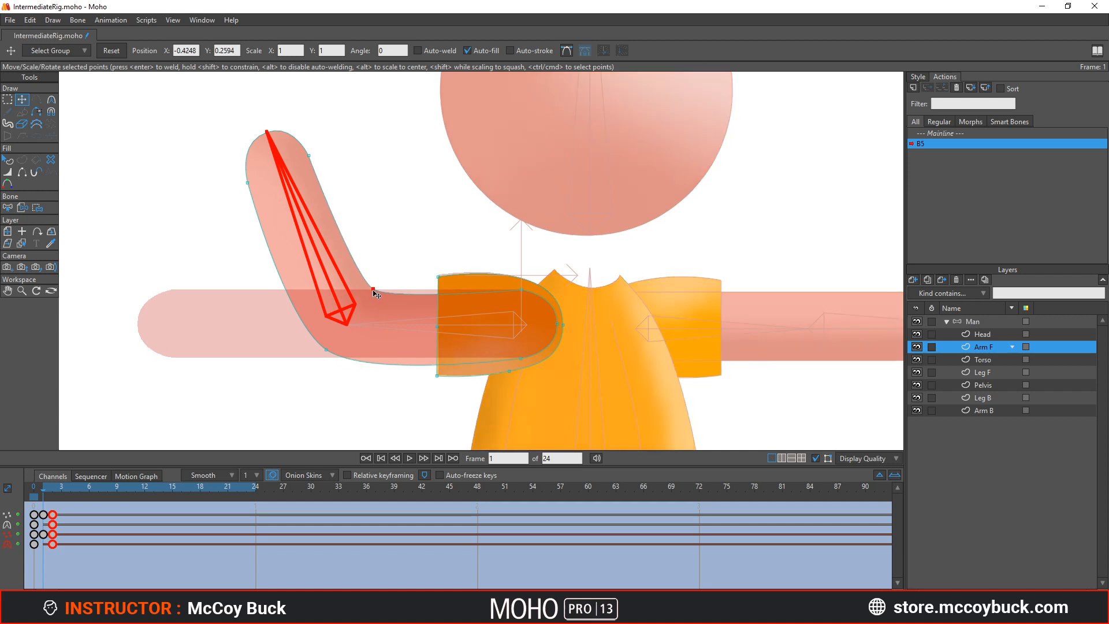
key("c")
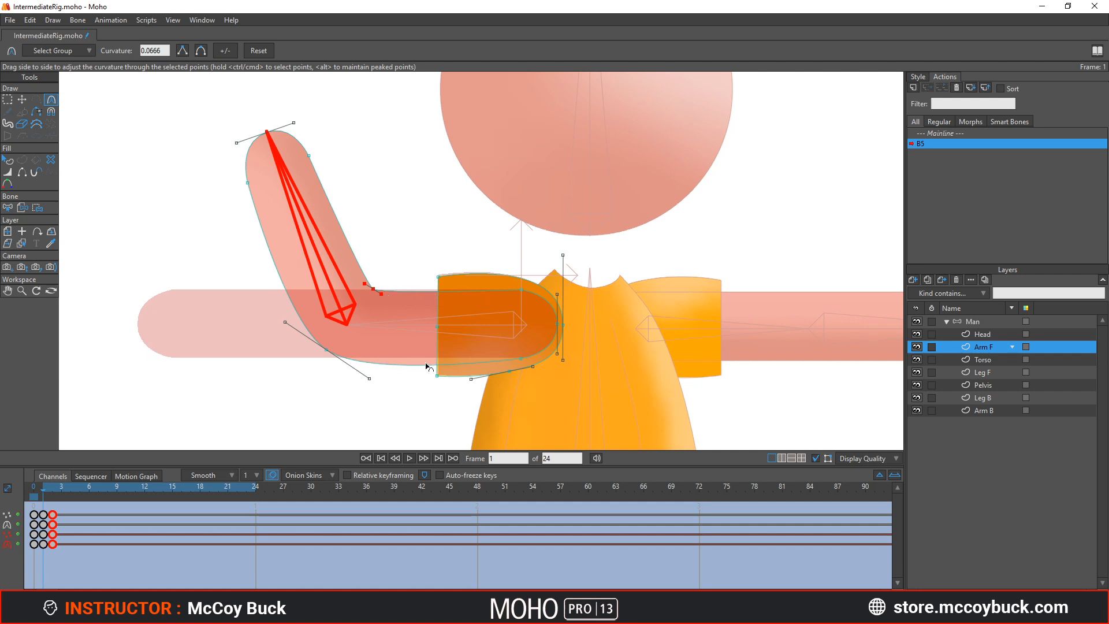
Try reshaping the outer elbow point's lower handle at frame 1, undo the handle edits, and leave its curvature at 0.30
left_click_drag(369, 378, 384, 362)
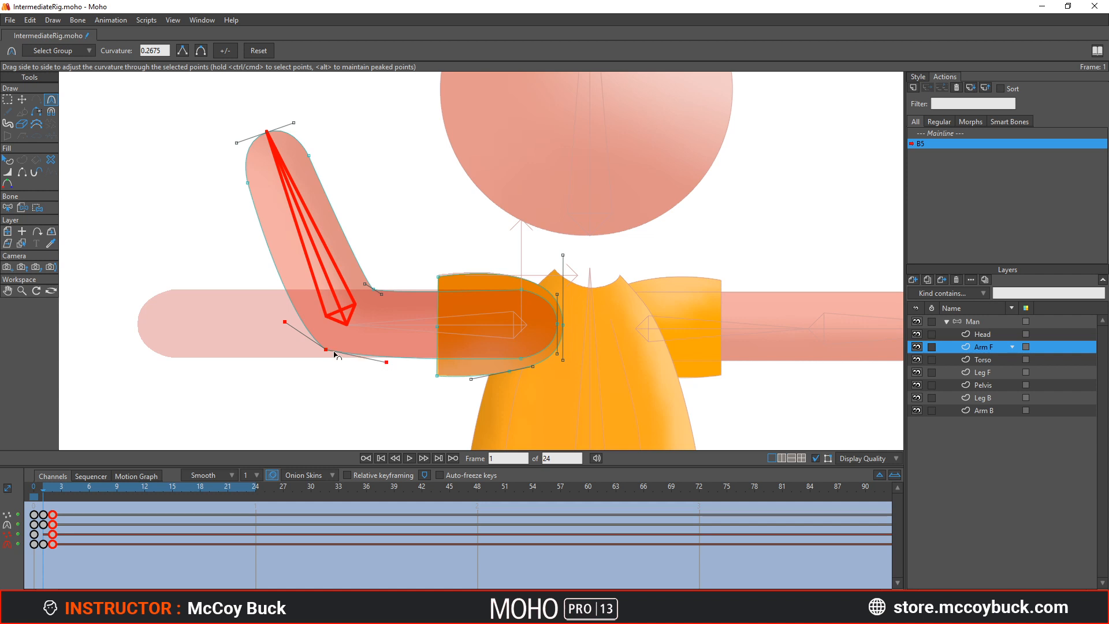
mouse_move(385, 363)
left_mouse_down()
mouse_move(366, 378)
mouse_move(379, 362)
left_mouse_up()
key("g")
key("ctrl+z")
key("c")
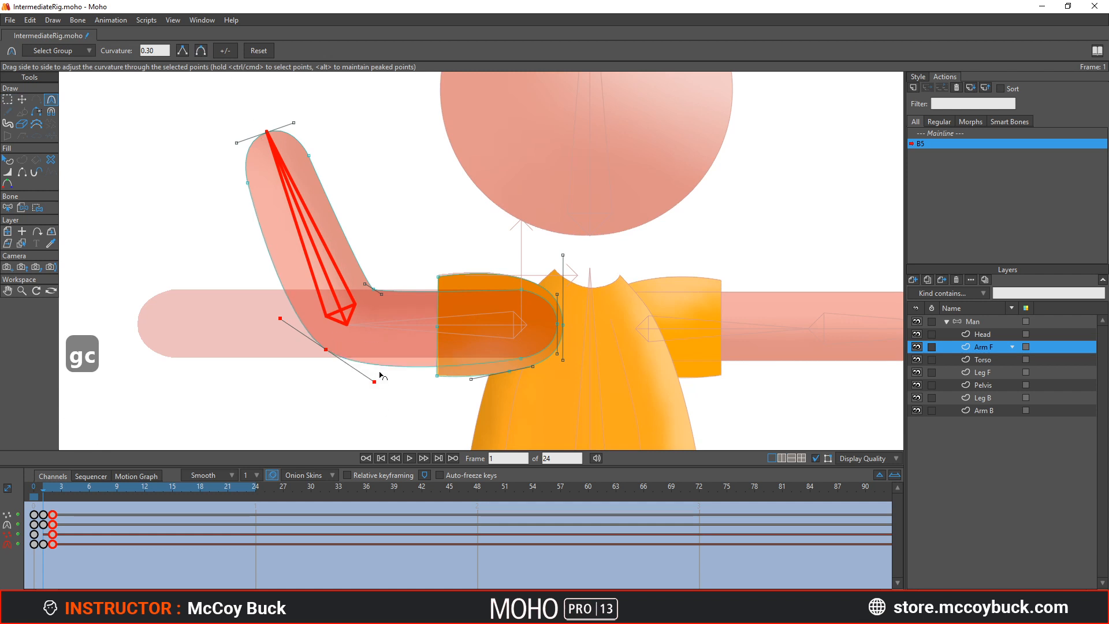
left_click_drag(374, 382, 370, 346)
key("ctrl+z")
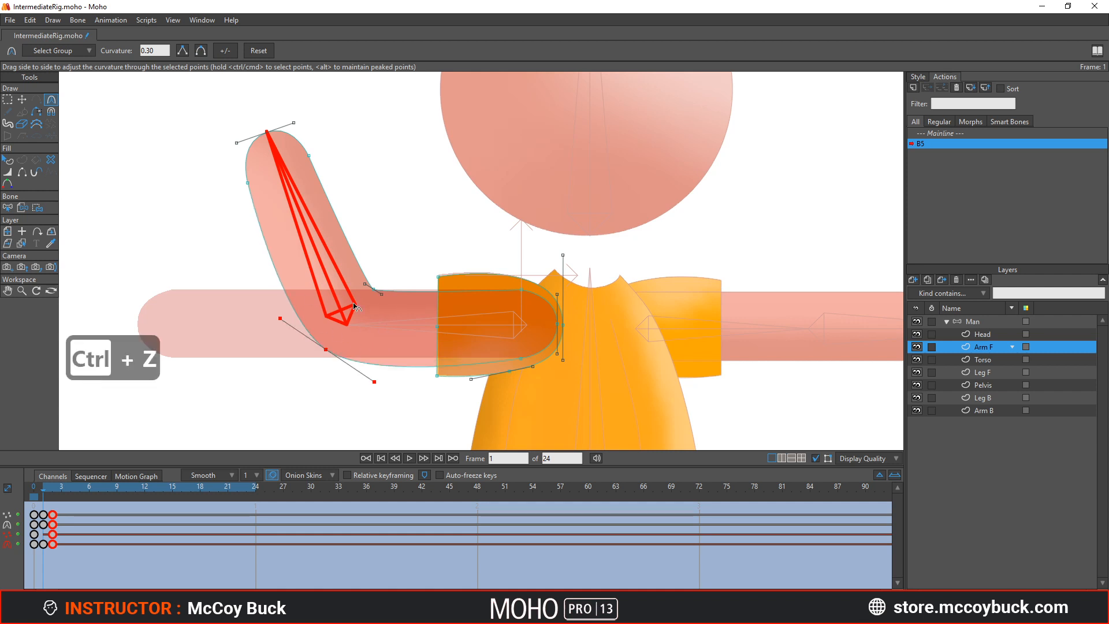
Compare B5 frames 1 and 2, test the forearm bend on the Mainline with Manipulate Bones, and reopen the B5 action
scroll(355, 306, "down", 2)
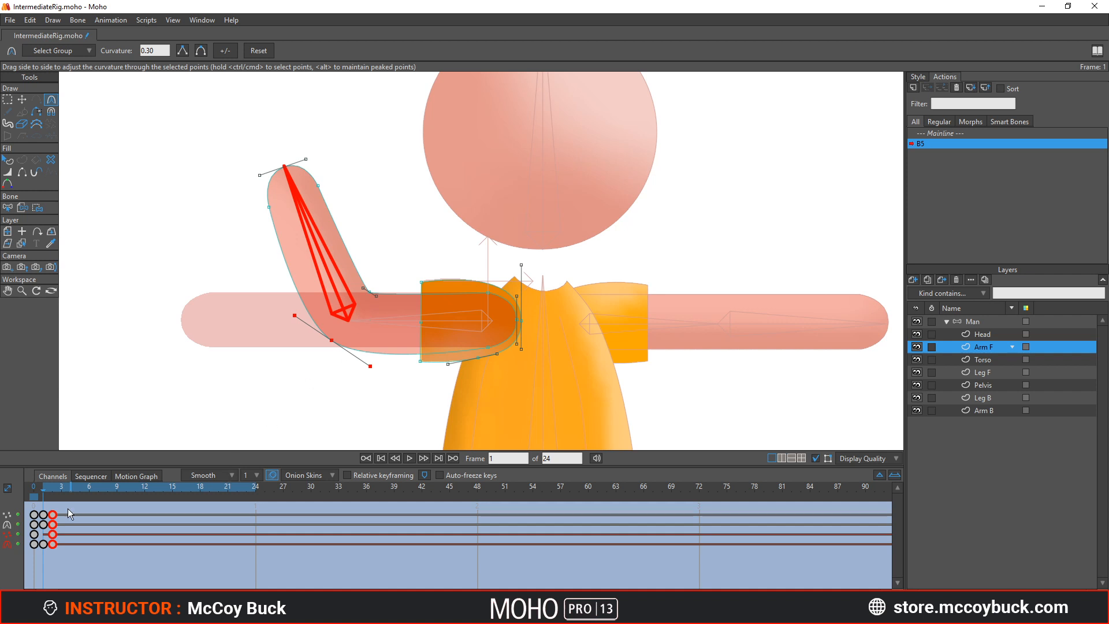
left_click_drag(42, 488, 52, 495)
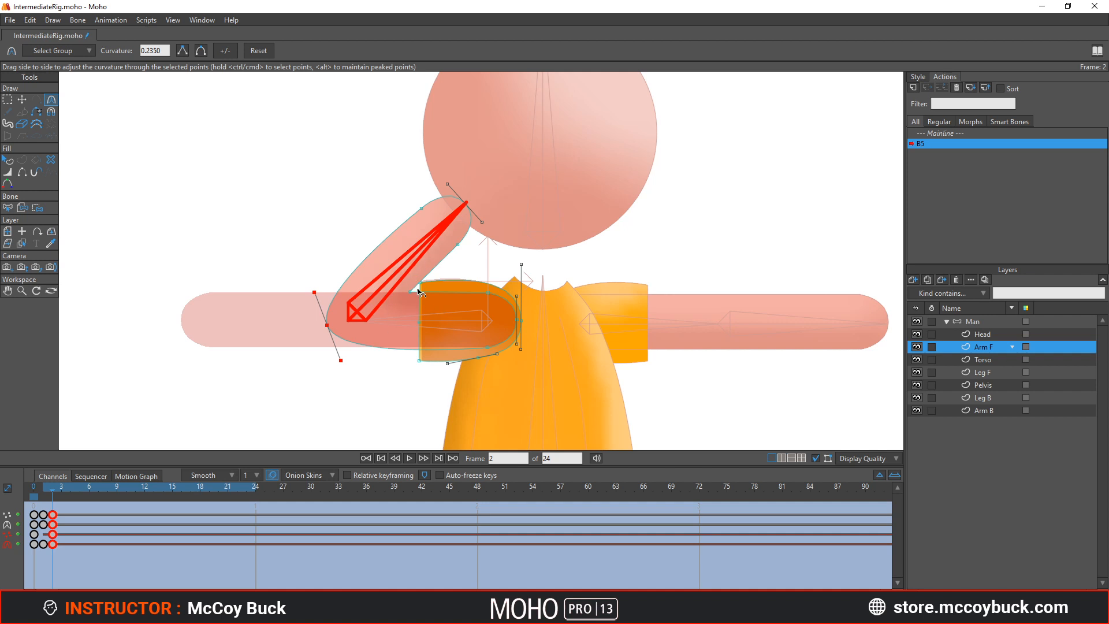
left_click(938, 134)
key("z")
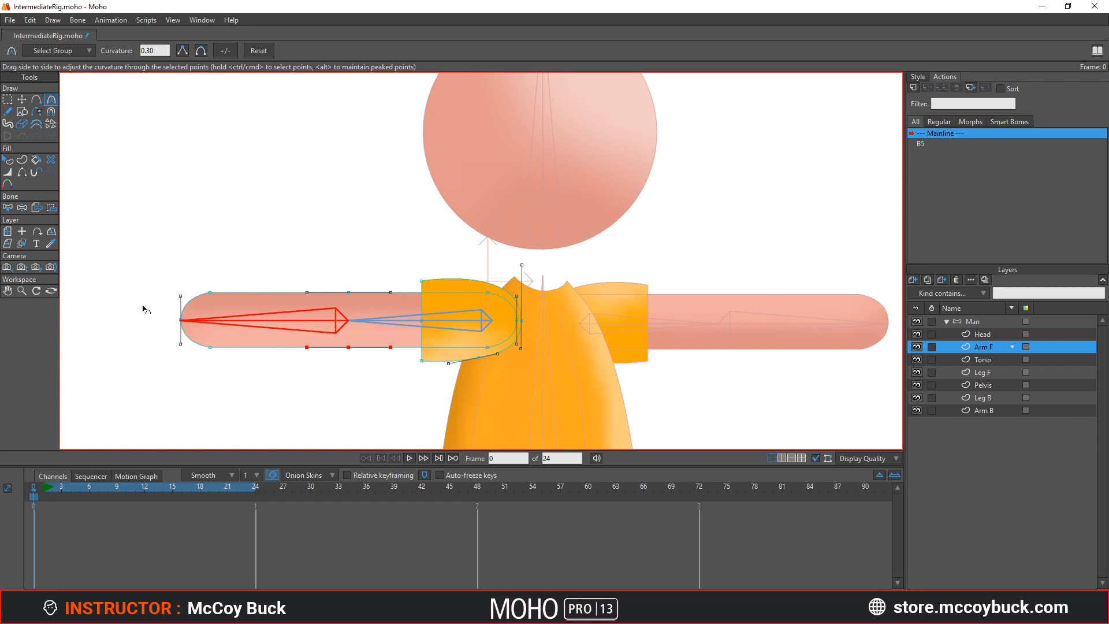
left_click(22, 208)
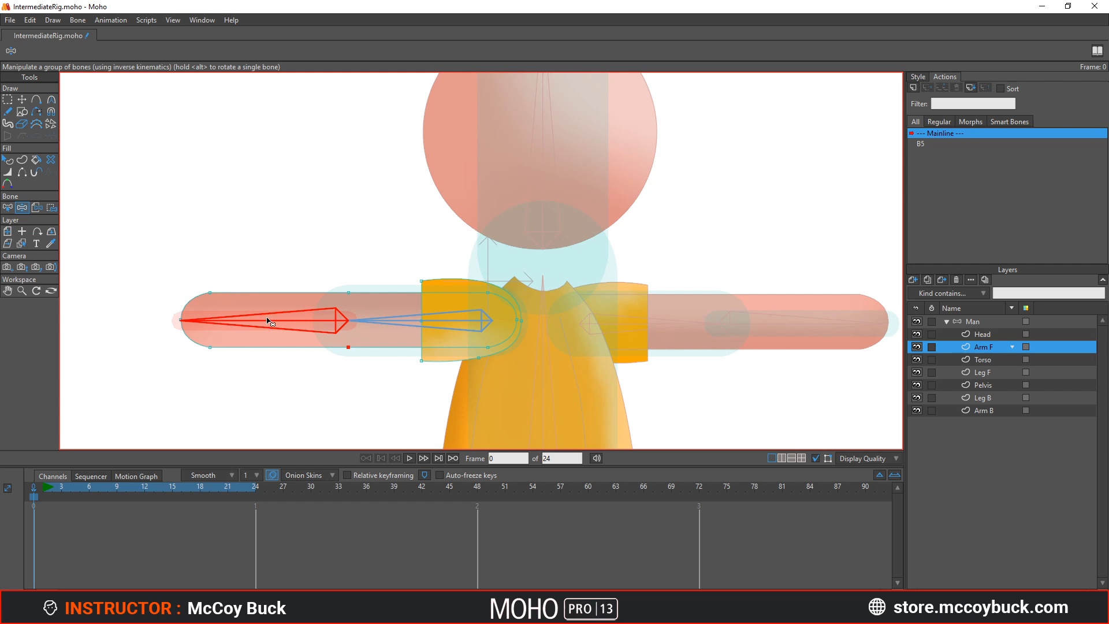
mouse_move(269, 322)
left_mouse_down()
mouse_move(284, 295)
mouse_move(371, 247)
mouse_move(366, 222)
mouse_move(284, 259)
mouse_move(294, 294)
mouse_move(302, 248)
mouse_move(408, 260)
mouse_move(317, 284)
mouse_move(280, 317)
mouse_move(291, 321)
mouse_move(408, 248)
mouse_move(342, 244)
mouse_move(275, 298)
mouse_move(318, 249)
mouse_move(404, 242)
mouse_move(337, 242)
mouse_move(254, 306)
mouse_move(268, 275)
mouse_move(343, 236)
mouse_move(317, 236)
mouse_move(394, 232)
mouse_move(265, 325)
left_mouse_up()
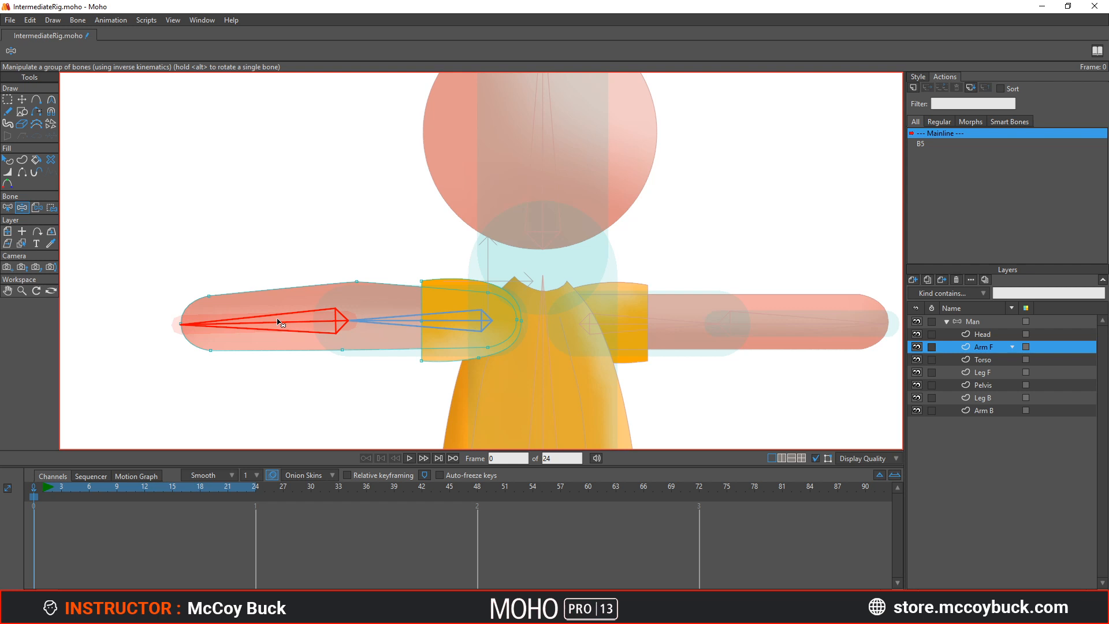
double_click(920, 144)
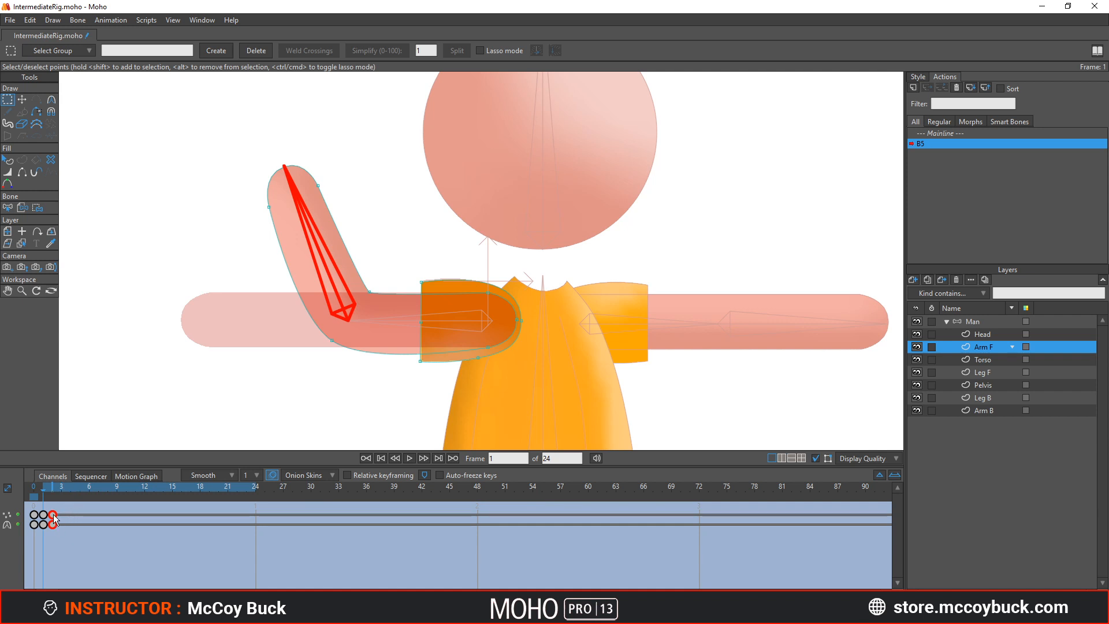
Try moving Arm F's last B5 keyframes out to about frame 25, and bring them back to frame 2
left_click_drag(53, 519, 264, 525)
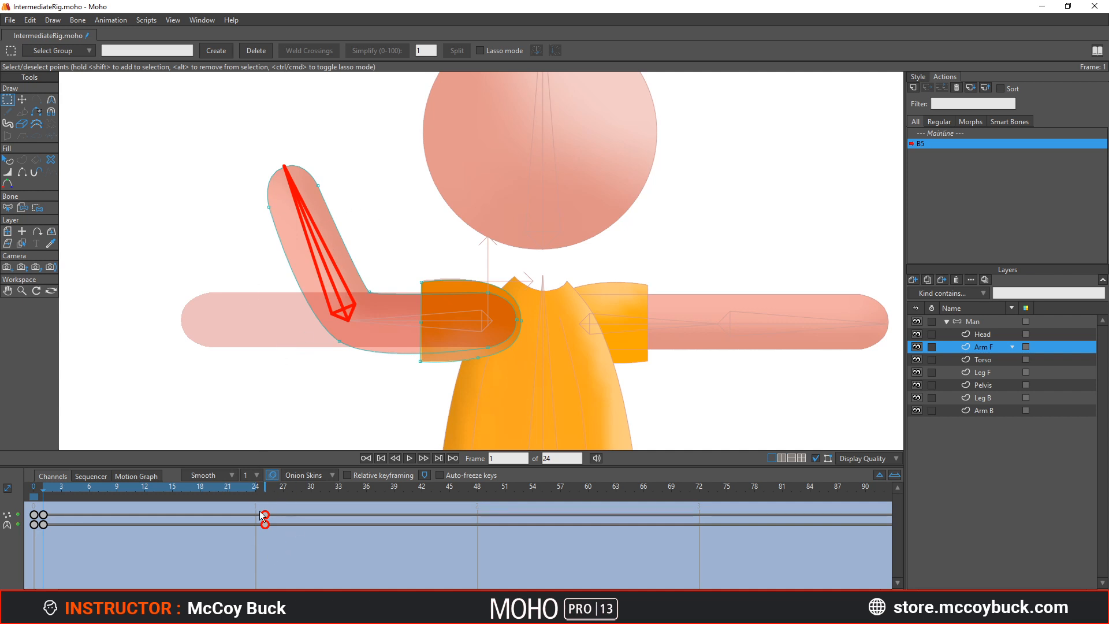
left_click_drag(259, 513, 52, 514)
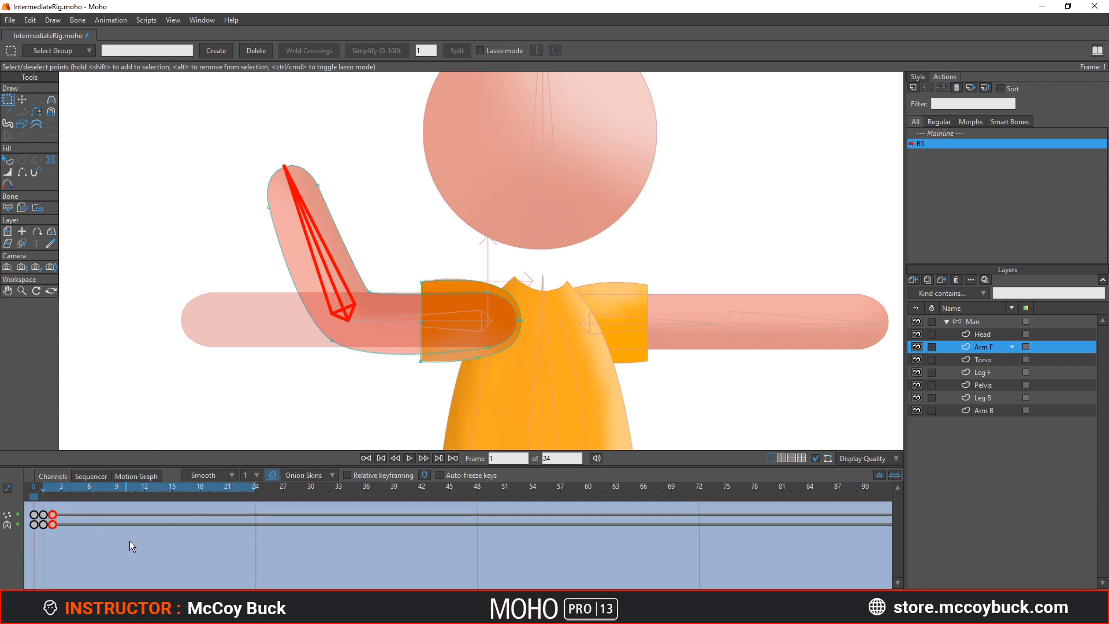
Hide and restore the layer list's Timeline Visibility column, and try it after the Label column before returning it beside Visibility
right_click(932, 308)
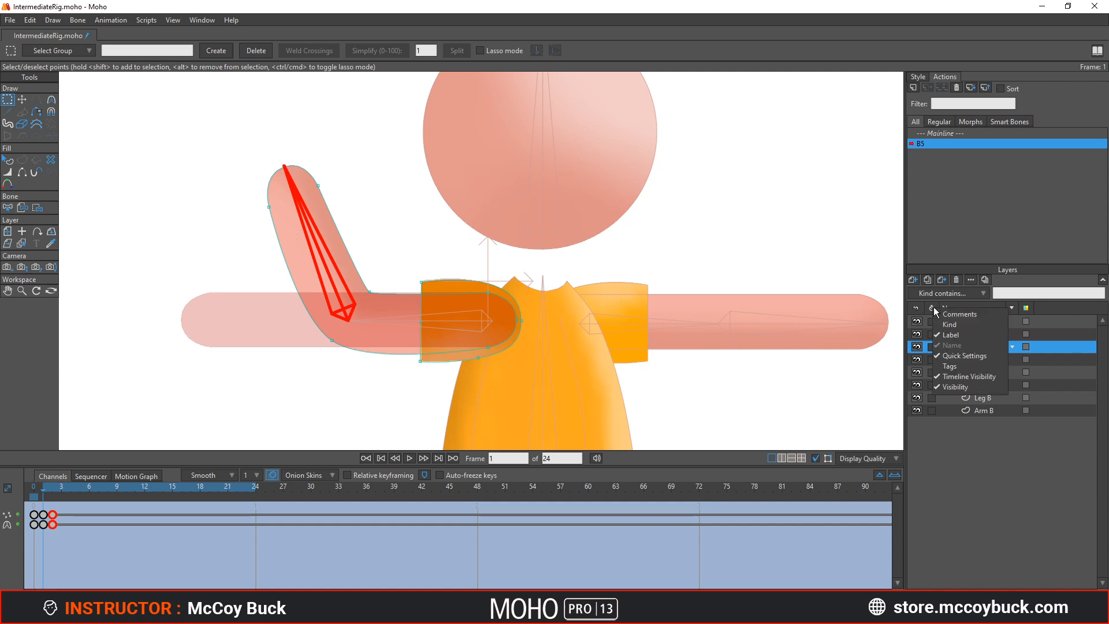
left_click(973, 377)
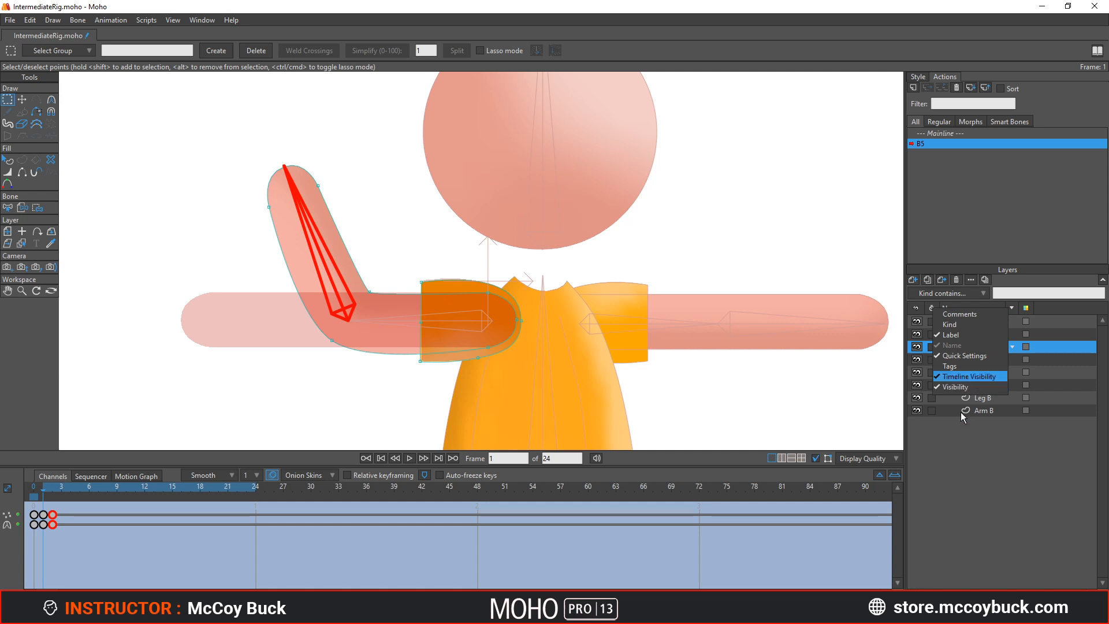
right_click(929, 307)
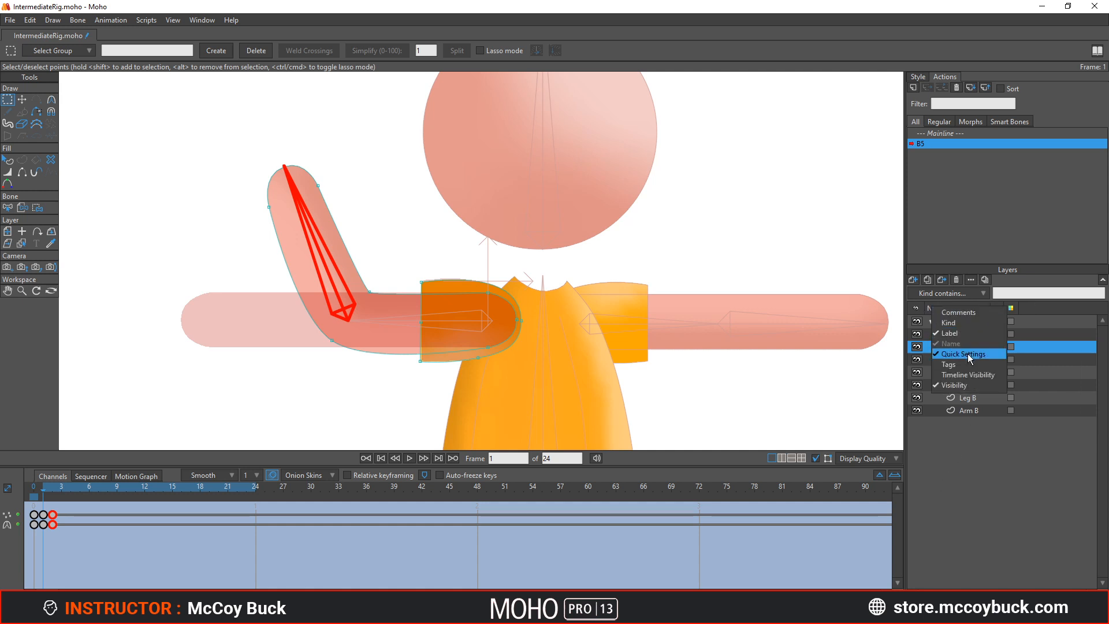
left_click(959, 374)
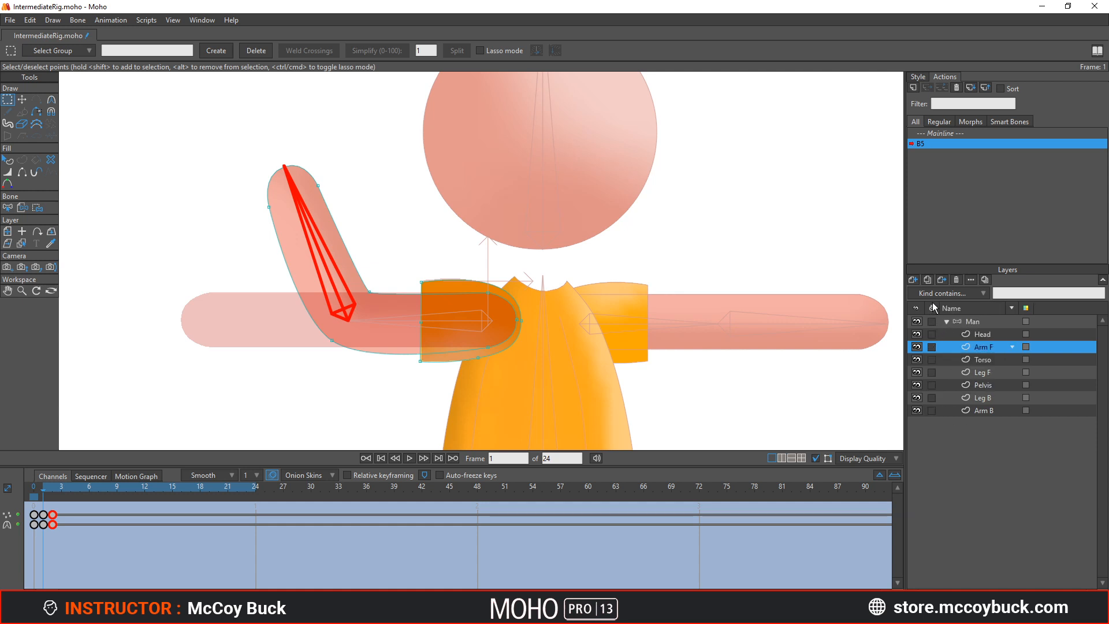
left_click_drag(933, 307, 1034, 313)
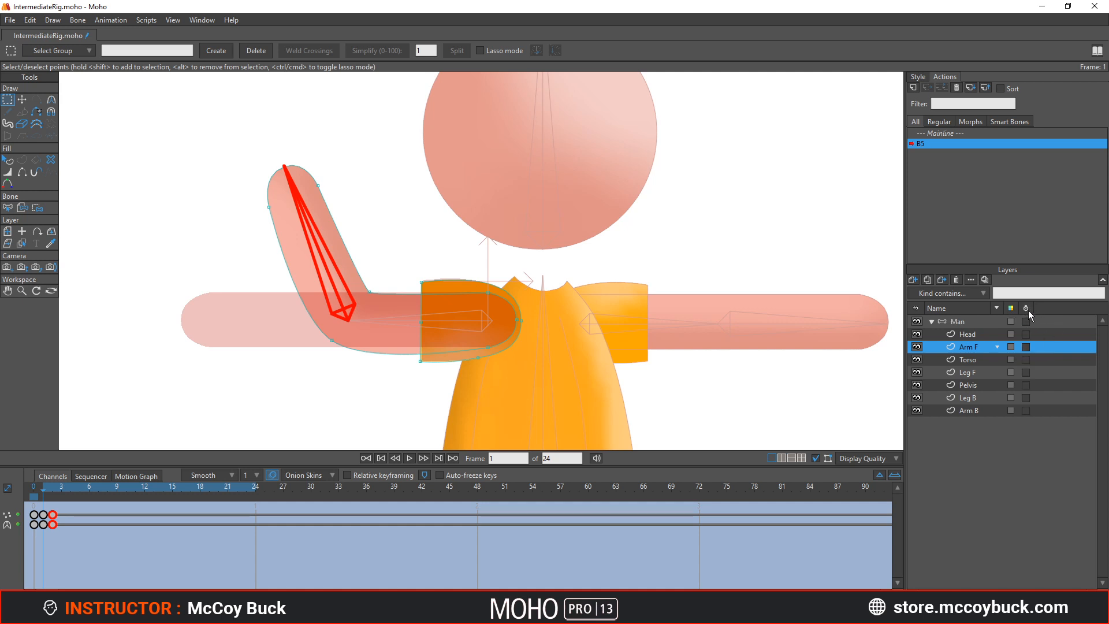
left_click_drag(1027, 307, 932, 309)
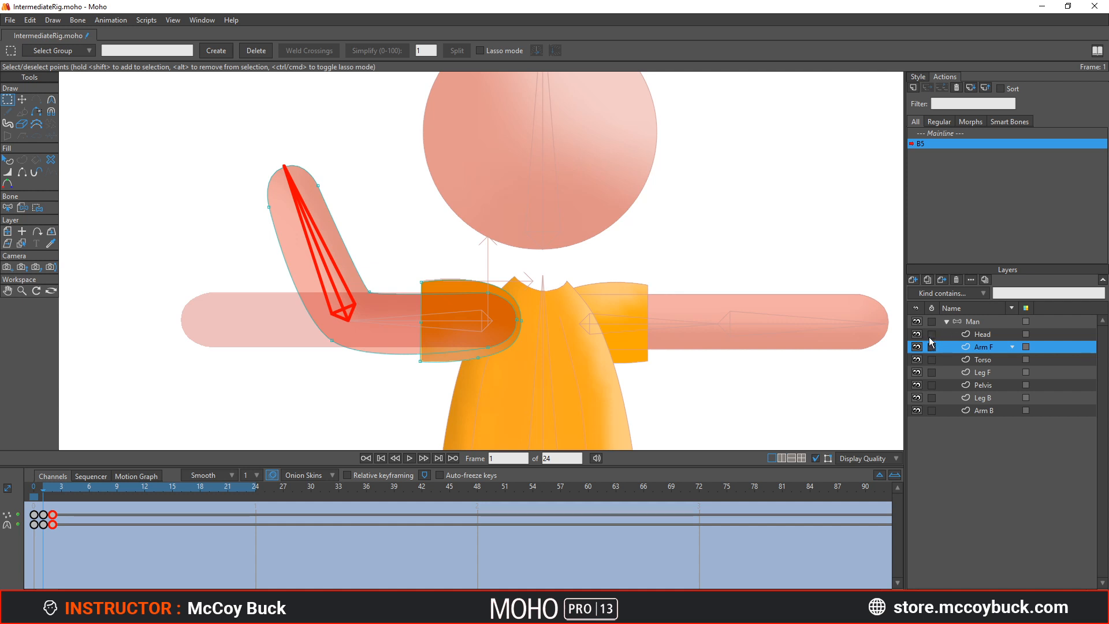
Enable timeline visibility for the Arm F and Man layers so both sets of keyframes show together
left_click(932, 346)
left_click(931, 322)
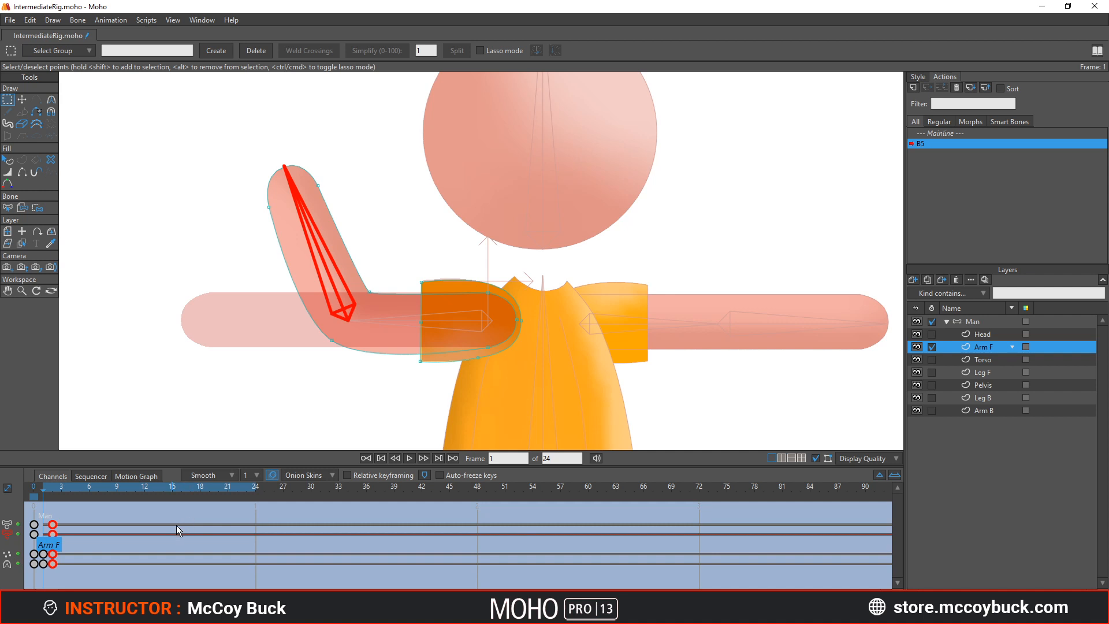
Spread the B5 keyframes so Man's end keys and Arm F's last keys sit at frame 48, with Arm F's in-between keys at frame 24
left_click(69, 512)
mouse_move(58, 533)
left_mouse_down()
mouse_move(54, 523)
mouse_move(475, 527)
left_mouse_up()
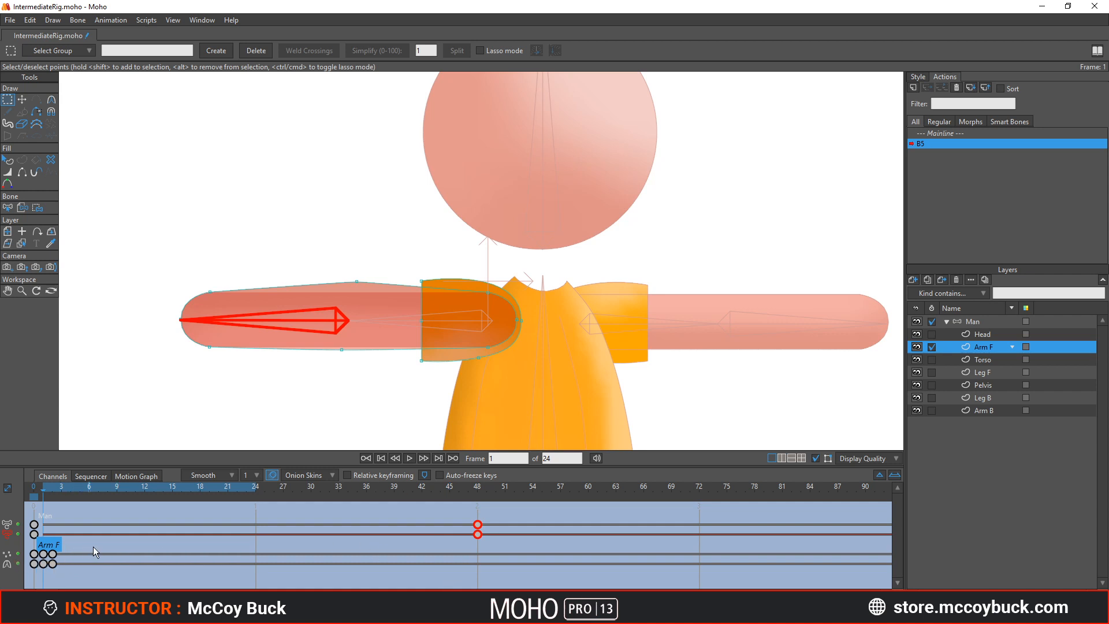
left_click_drag(92, 546, 21, 570)
left_click_drag(53, 565, 477, 563)
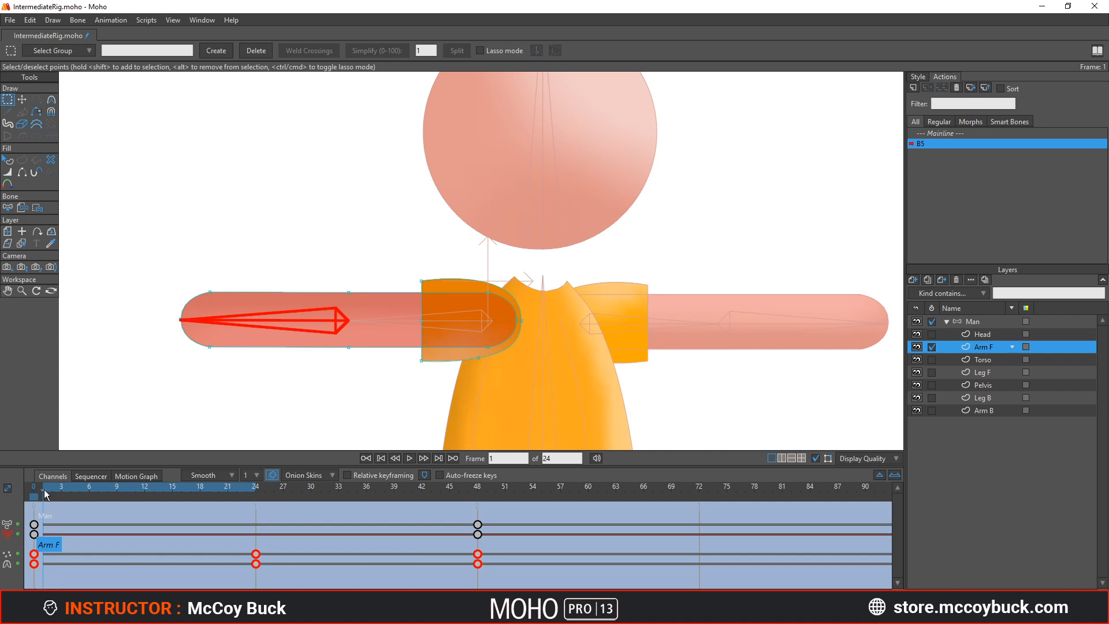
mouse_move(44, 492)
left_mouse_down()
mouse_move(482, 512)
mouse_move(240, 520)
mouse_move(33, 545)
mouse_move(465, 539)
mouse_move(46, 560)
mouse_move(459, 552)
mouse_move(216, 545)
mouse_move(26, 563)
mouse_move(398, 549)
mouse_move(43, 552)
left_mouse_up()
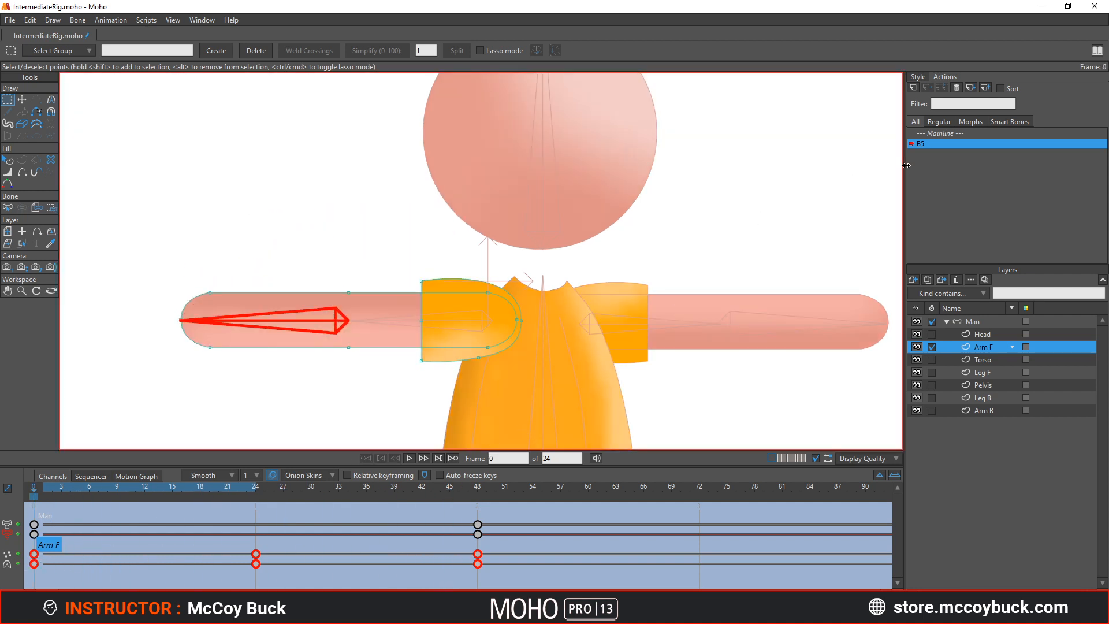
Test the front forearm's upward bend on the Mainline with Manipulate Bones, checking the elbow up close
left_click(940, 133)
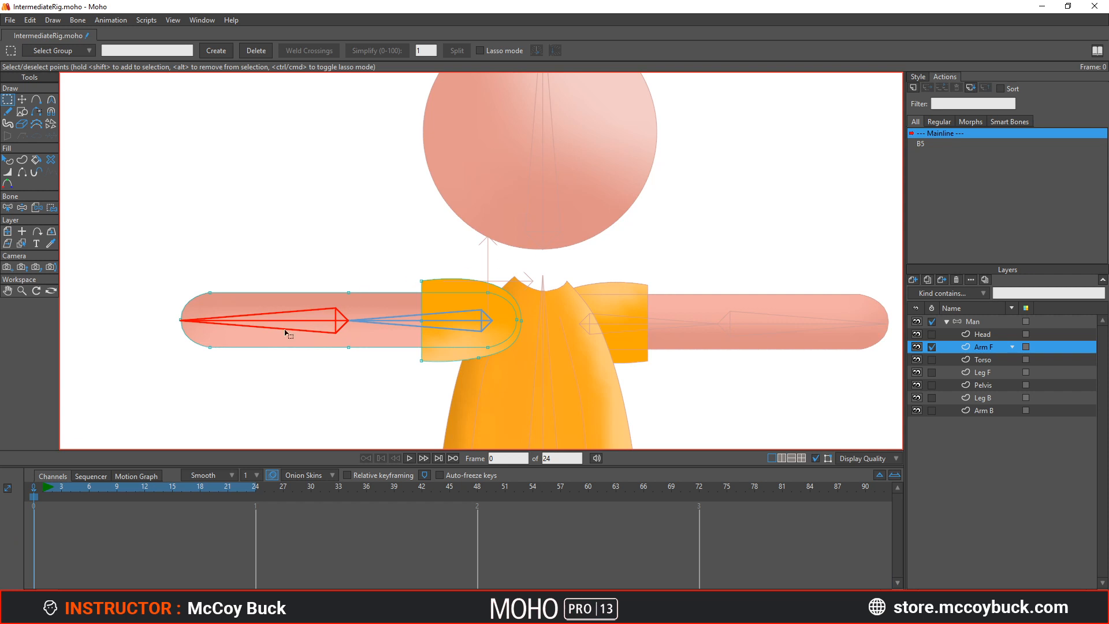
key("z")
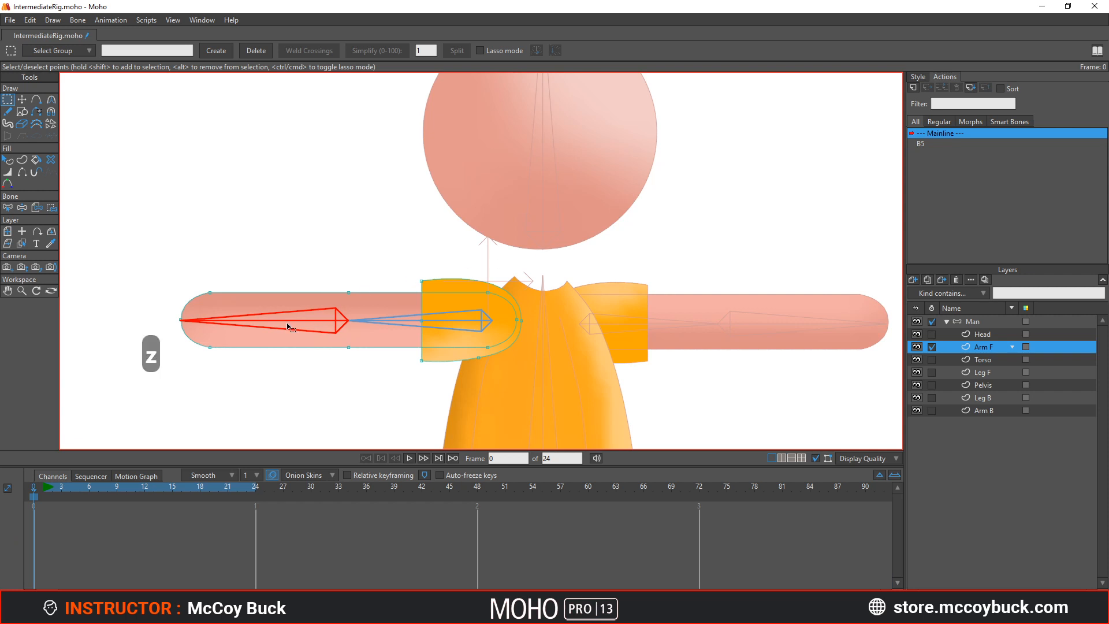
key("z")
key("z")
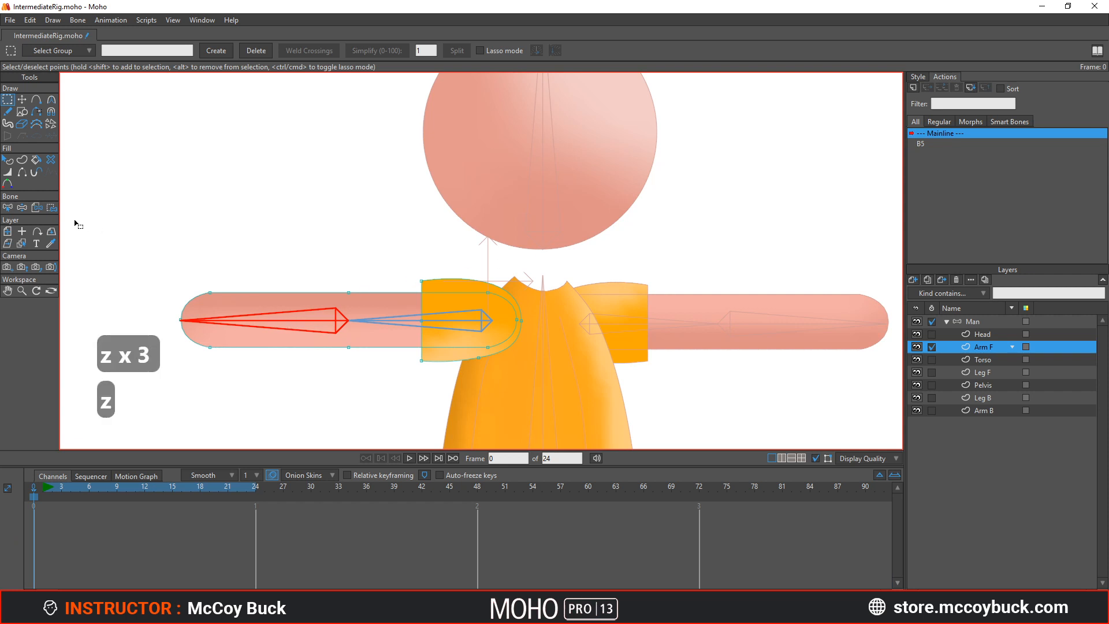
left_click(22, 208)
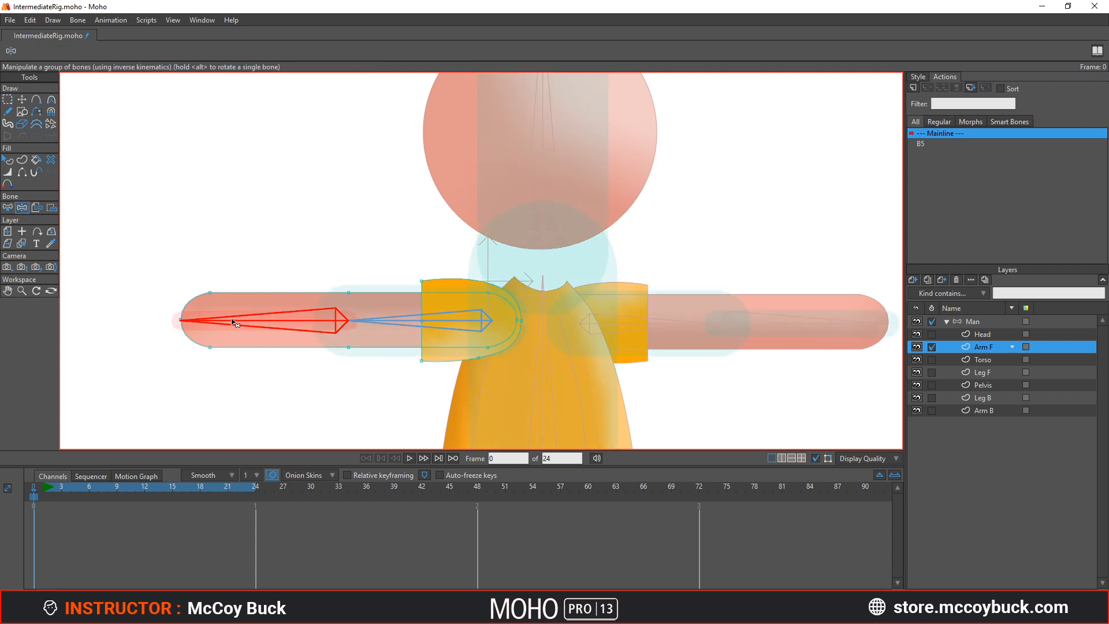
left_click_drag(232, 324, 350, 248)
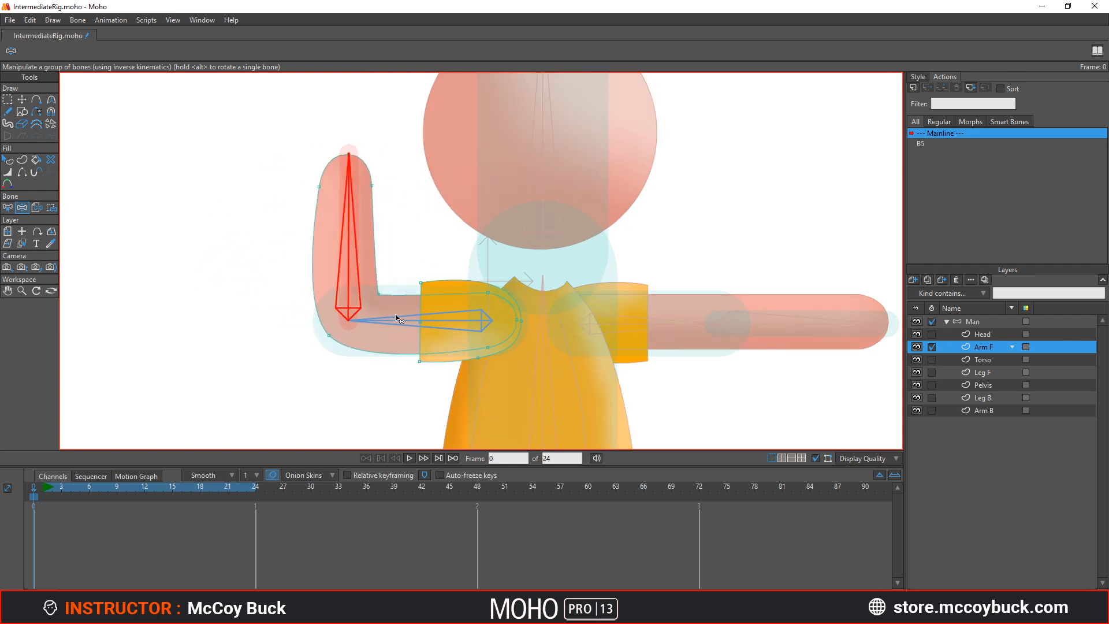
scroll(382, 268, "up", 3)
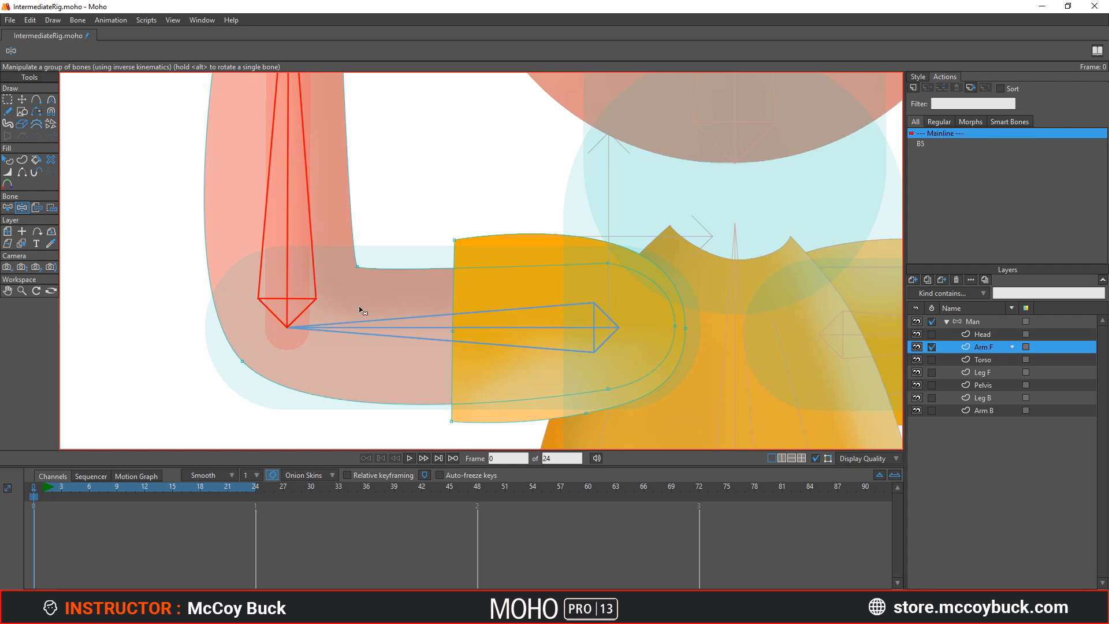
key("ctrl+z")
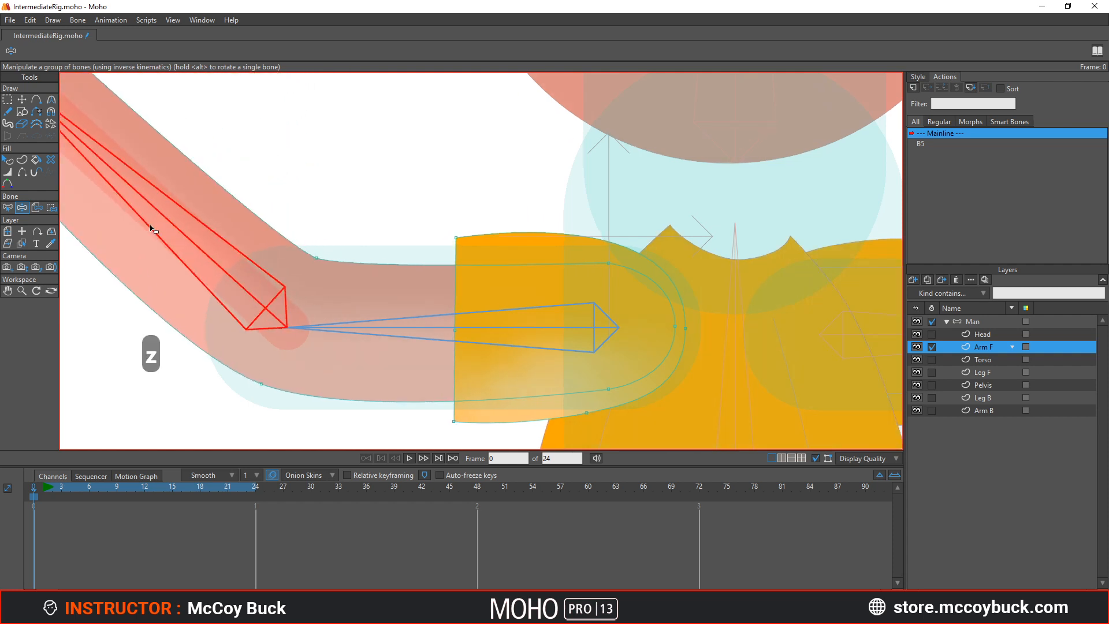
left_click_drag(261, 198, 317, 227)
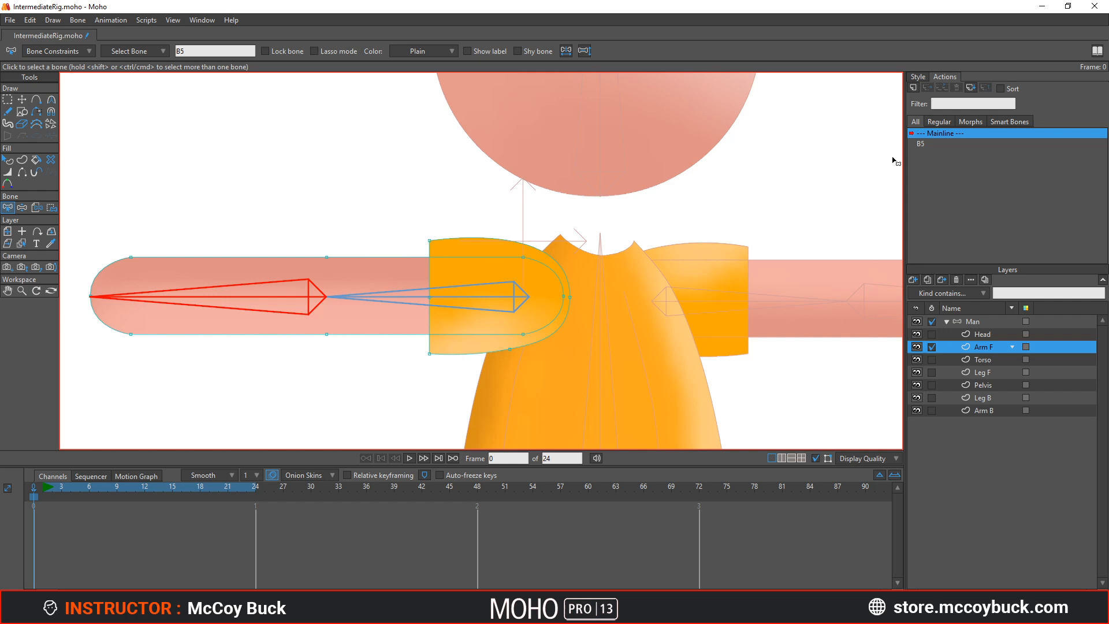
Reopen the B5 action and stretch all Man and Arm F keyframes proportionally so the end keys sit at frame 100
left_click(922, 145)
double_click(922, 144)
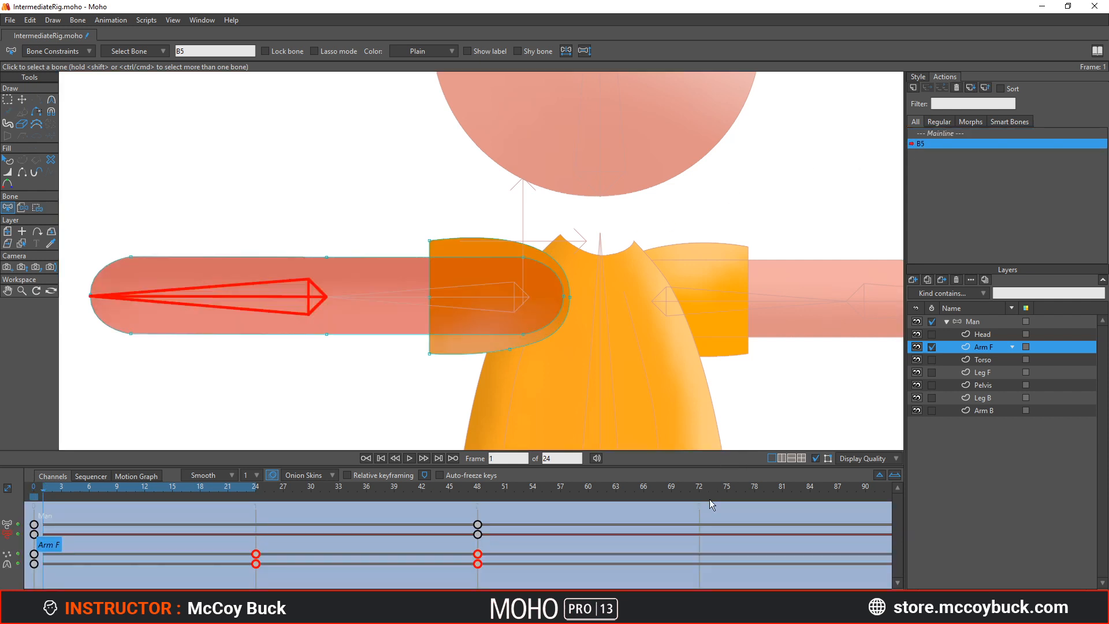
left_click(878, 475)
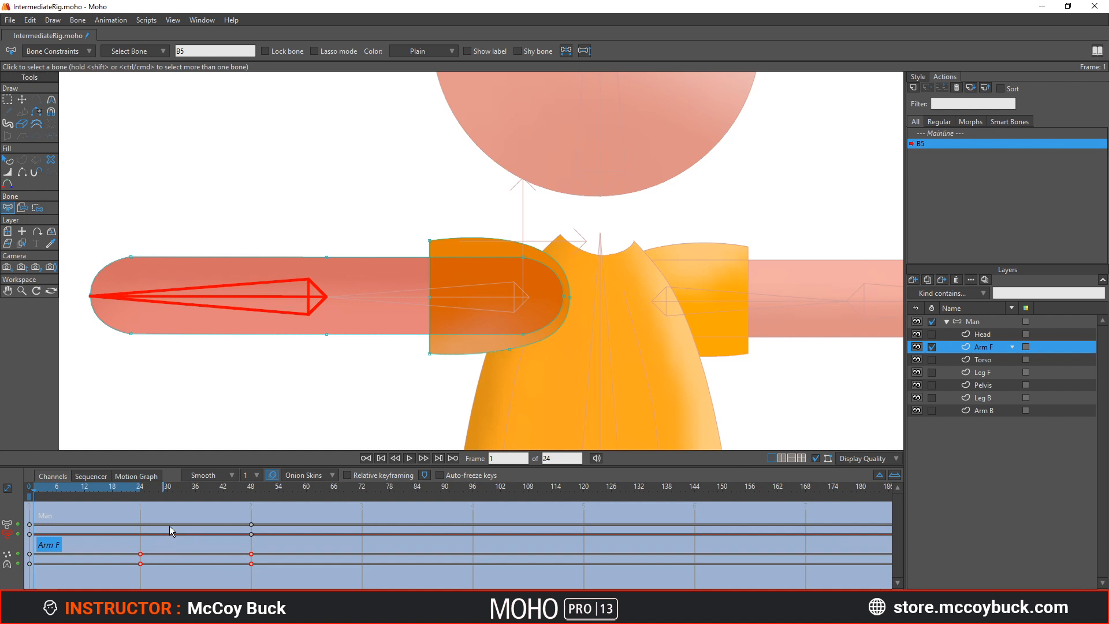
left_click_drag(313, 511, 22, 585)
left_click_drag(252, 564, 493, 564)
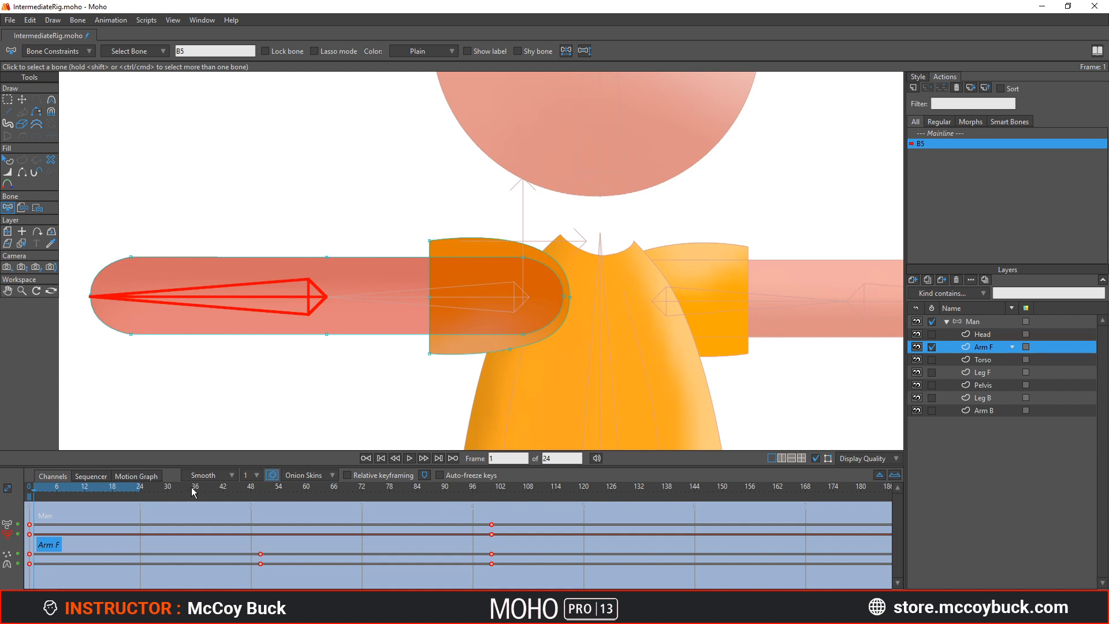
Set the animation's end frame to 100
left_click(554, 459)
type("100")
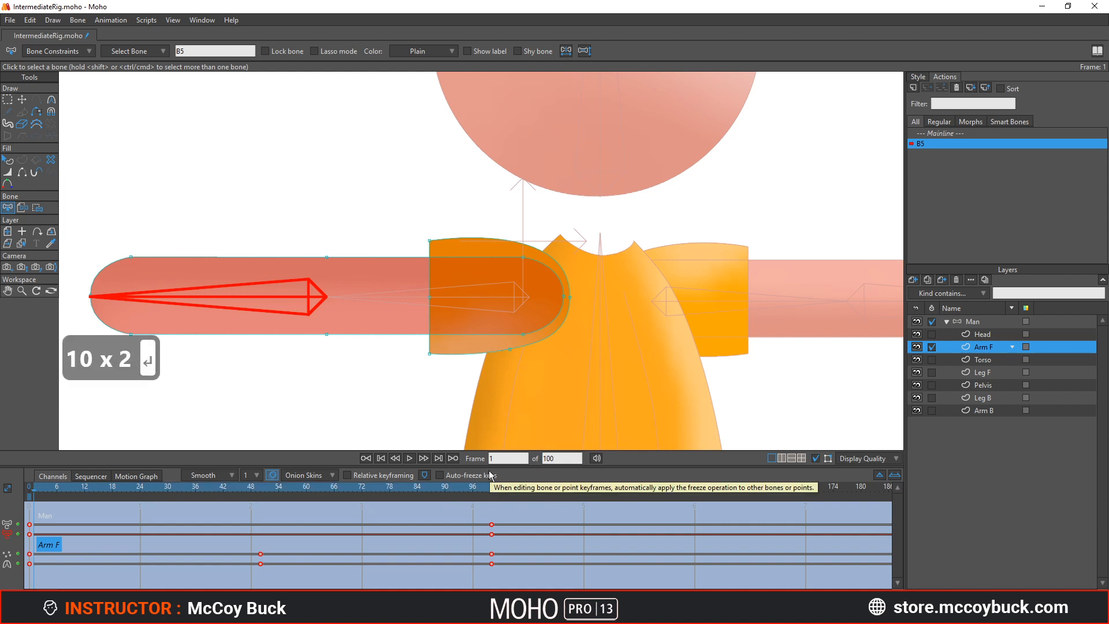
key("Return")
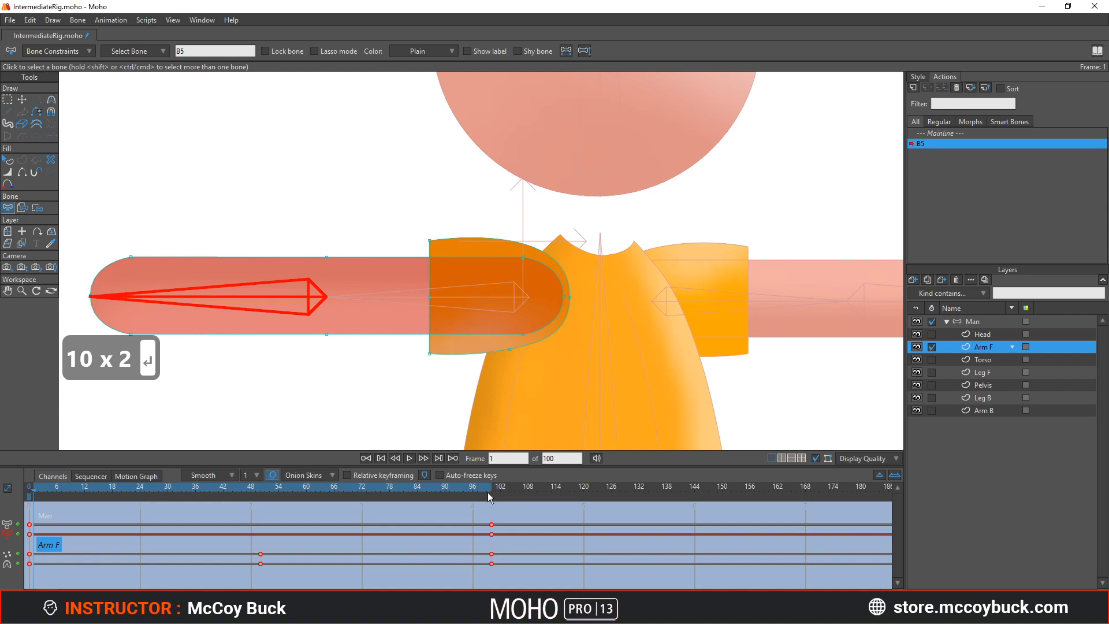
Scrub the B5 action back and forth between its start and frame 100 to examine the elbow bend
left_click(490, 489)
left_click(491, 489)
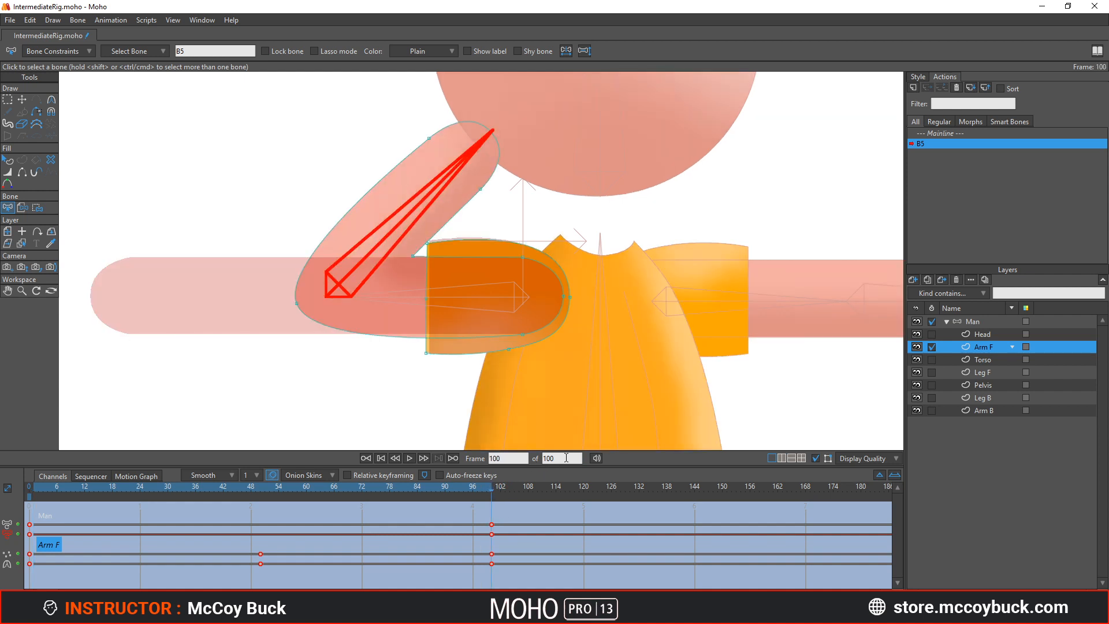
left_click_drag(492, 491, 3, 532)
left_click_drag(394, 487, 269, 491)
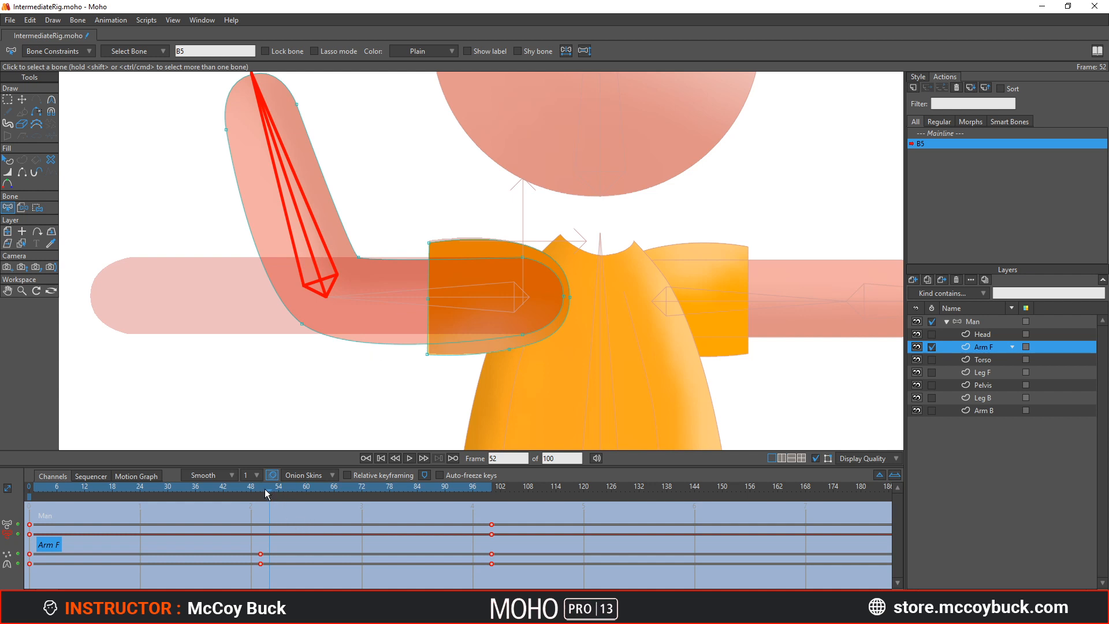
mouse_move(267, 494)
left_mouse_down()
mouse_move(287, 494)
mouse_move(185, 491)
left_mouse_up()
left_click(449, 491)
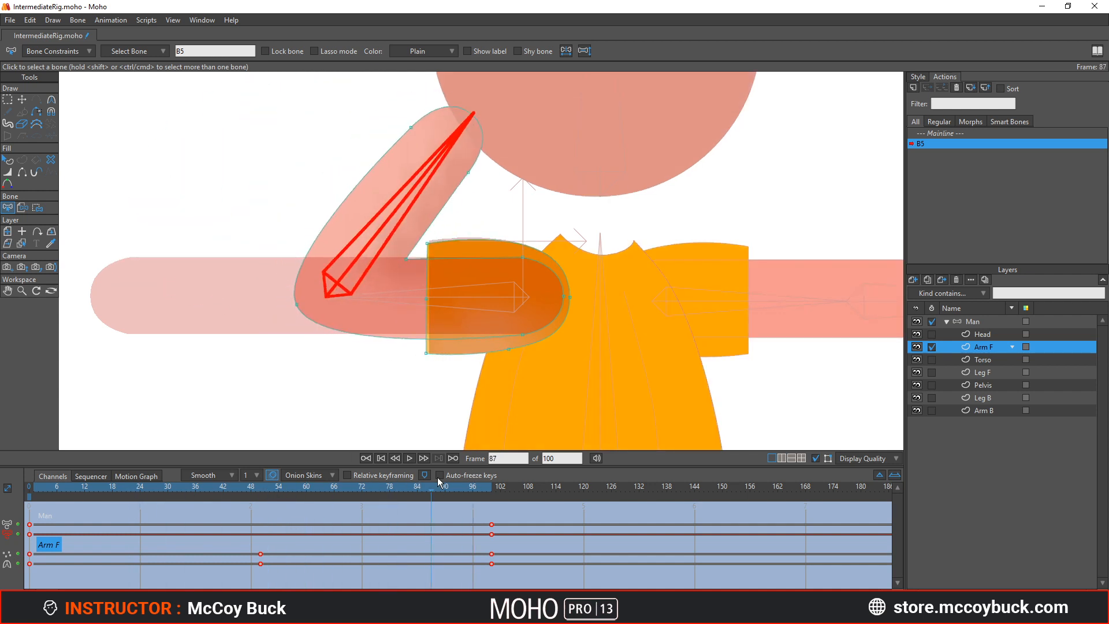
Return to the Mainline and bend the front forearm upward with Manipulate Bones to inspect the elbow's inner corner
left_click(951, 133)
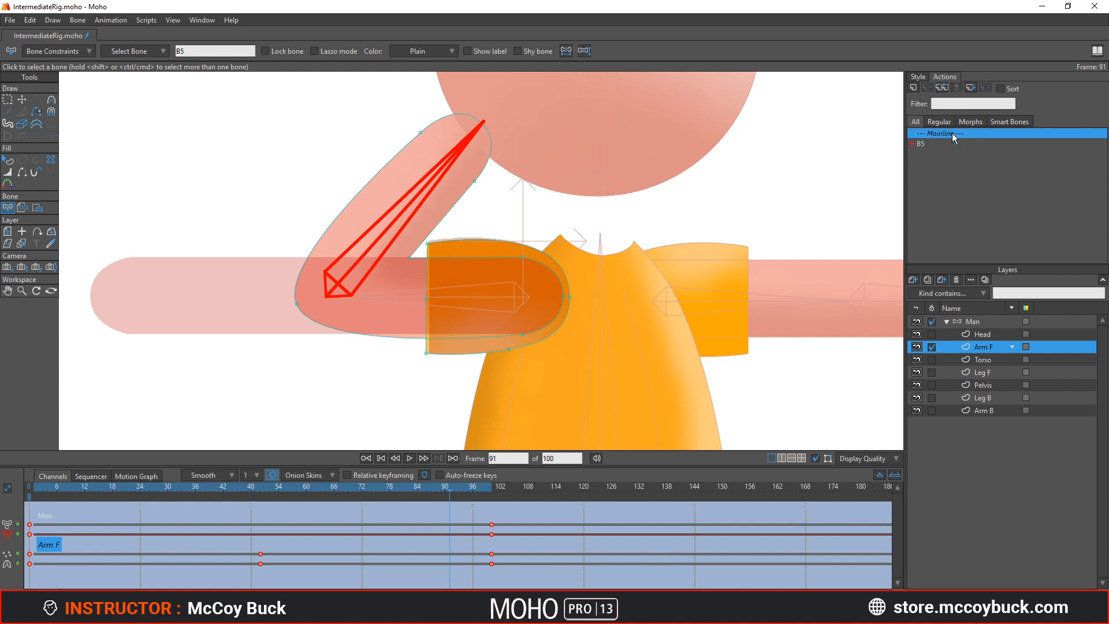
key("z")
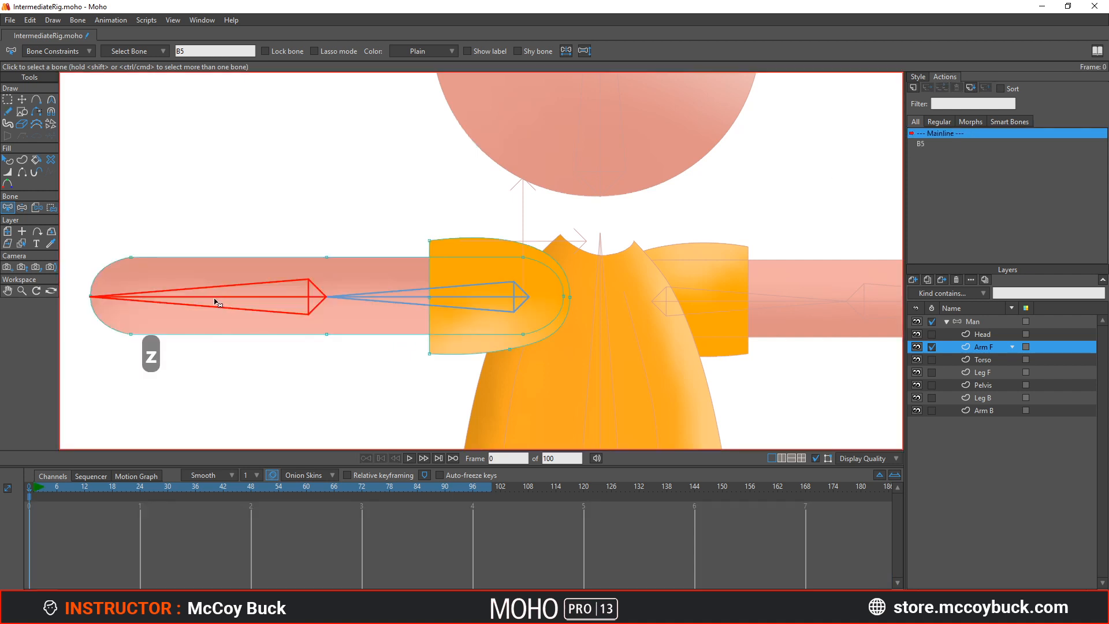
left_click_drag(201, 299, 265, 227)
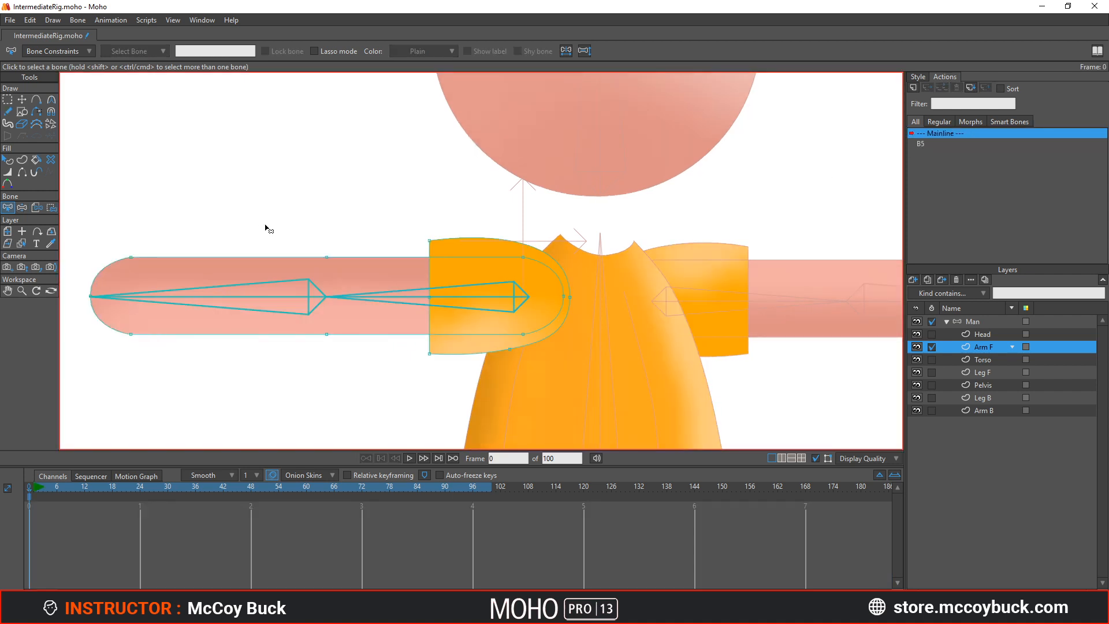
left_click(22, 207)
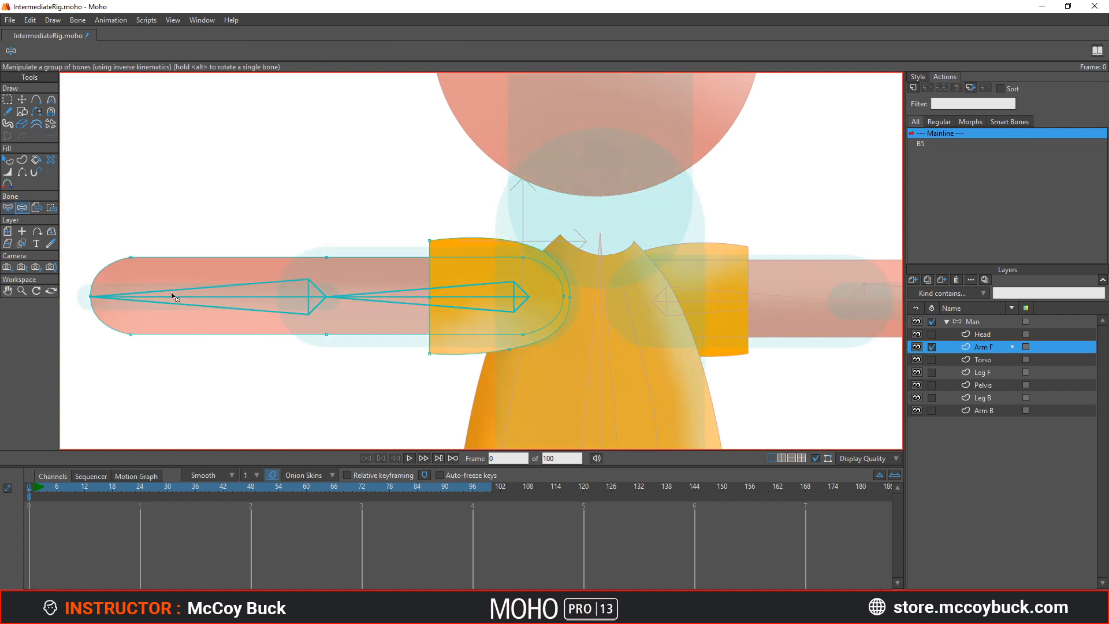
left_click(169, 296)
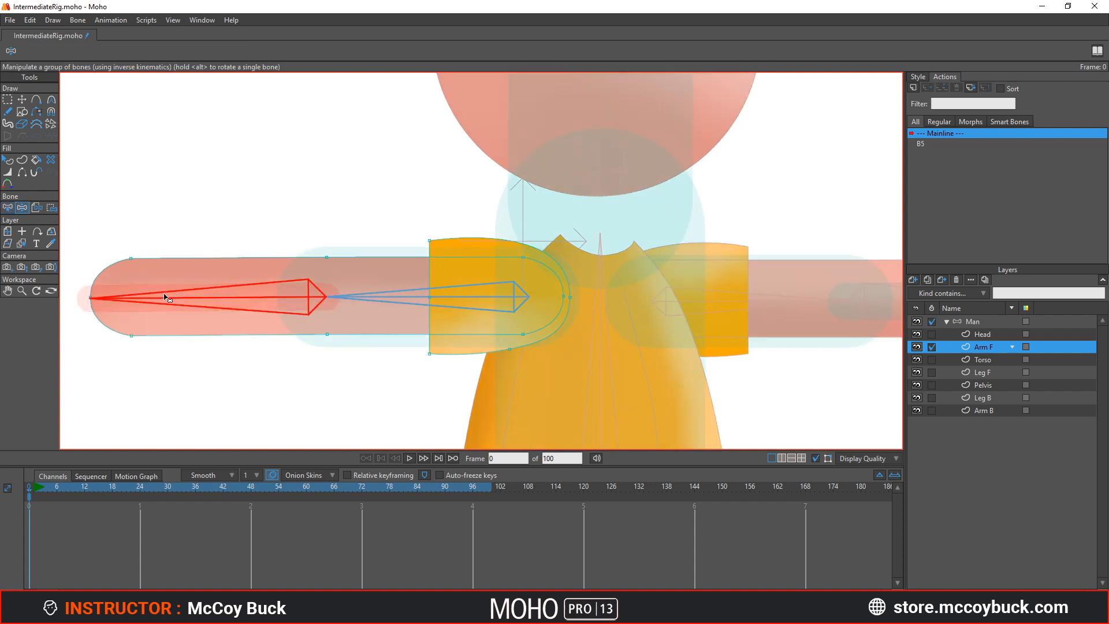
left_click_drag(161, 300, 364, 265)
scroll(361, 270, "up", 3)
scroll(361, 270, "up", 3)
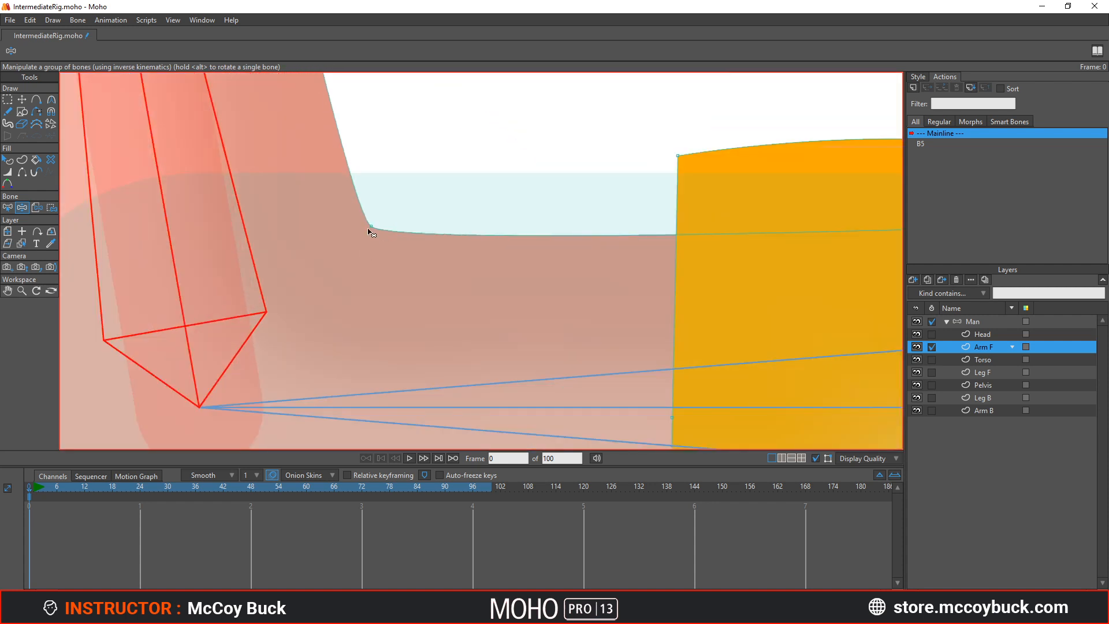
left_click_drag(236, 205, 174, 269)
key("z")
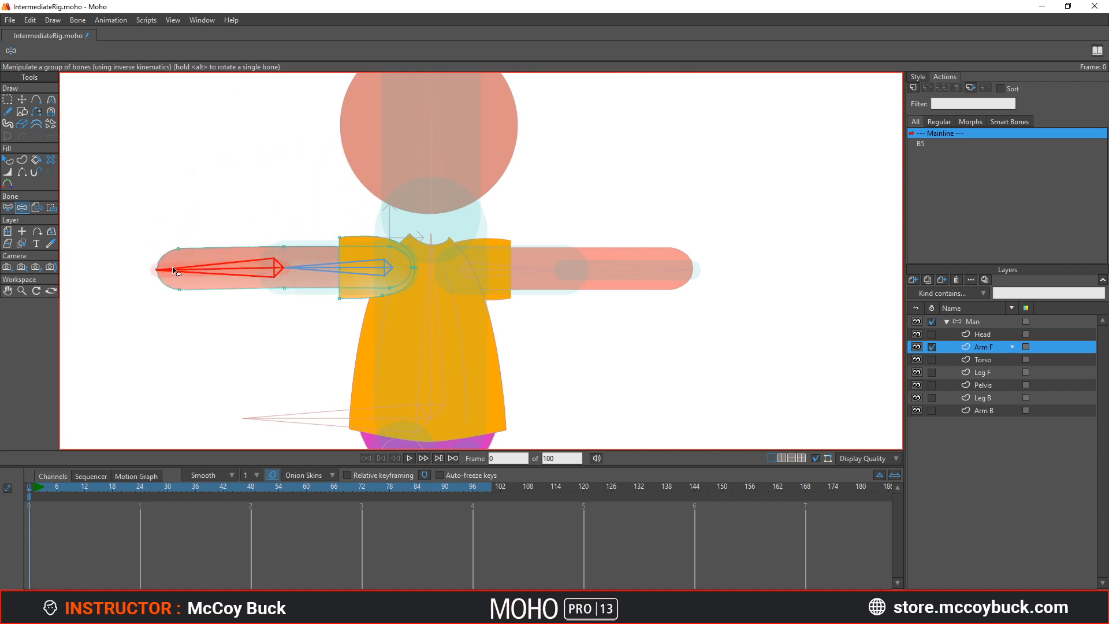
key("b")
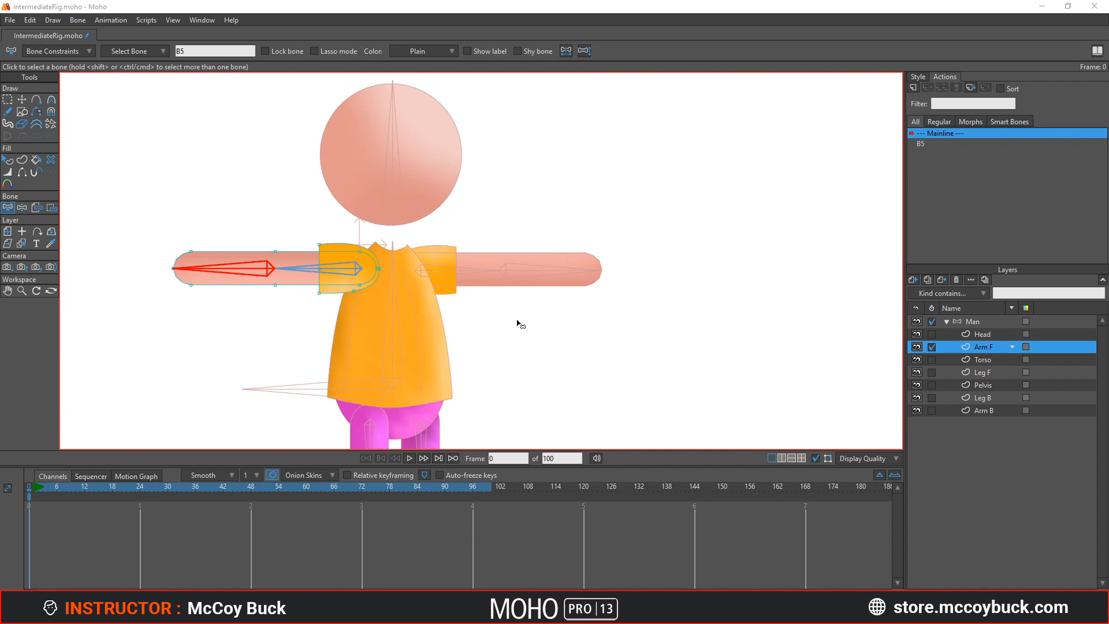
Bend the front forearm downward on the Mainline with Manipulate Bones to examine the uncorrected elbow
key("z")
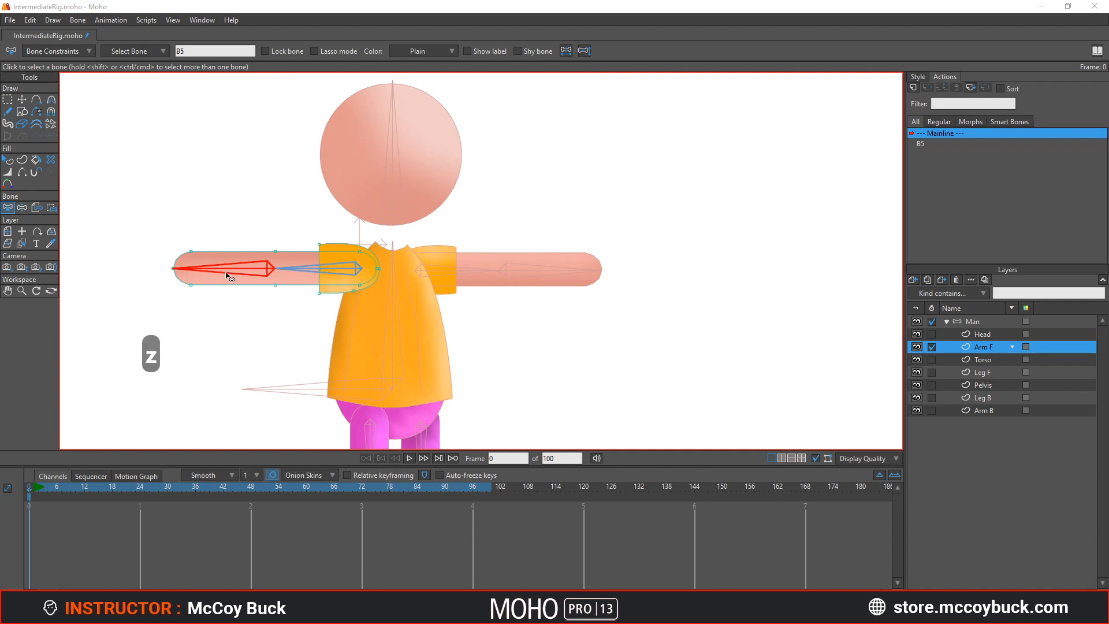
key("z")
left_click_drag(225, 279, 329, 329)
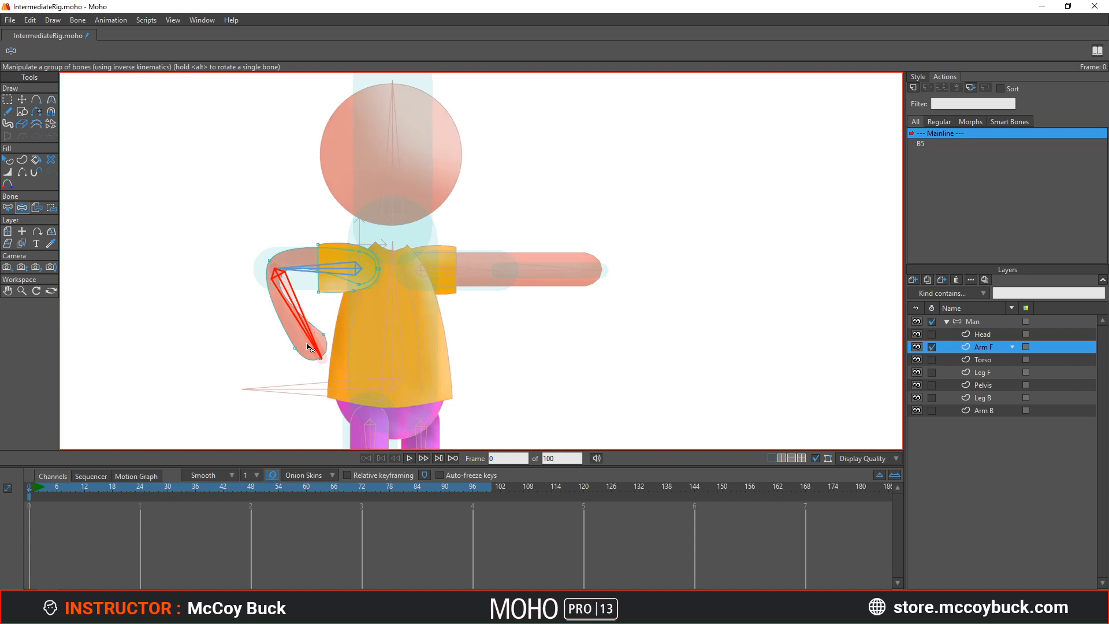
left_click_drag(313, 349, 309, 346)
key("b")
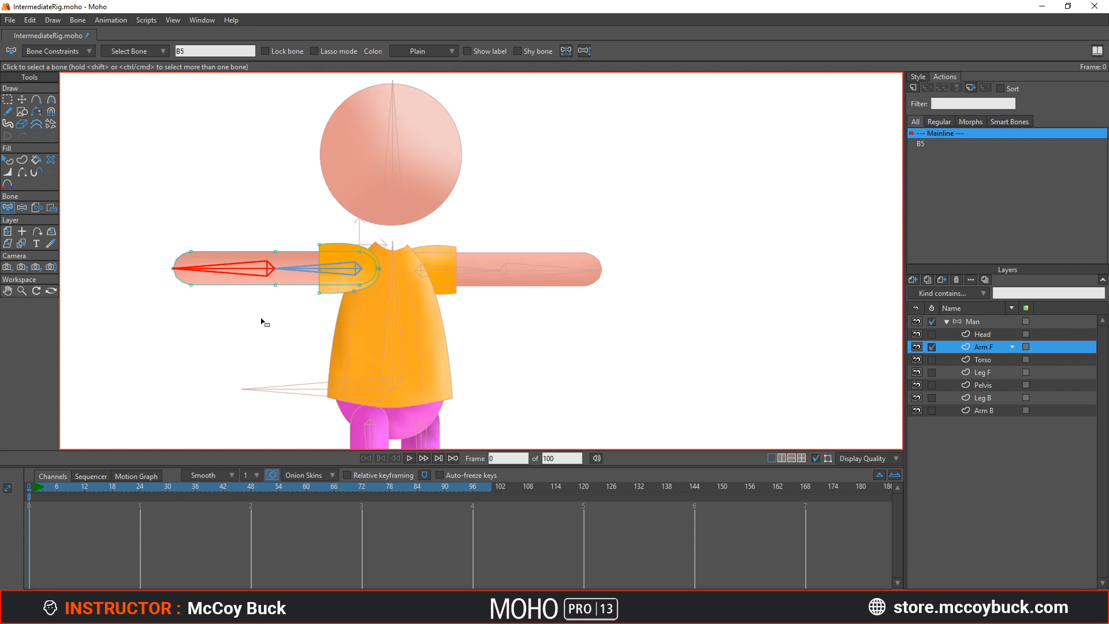
Create a second smart bone action named B5 2 for the forearm bone on the Man layer
left_click(982, 321)
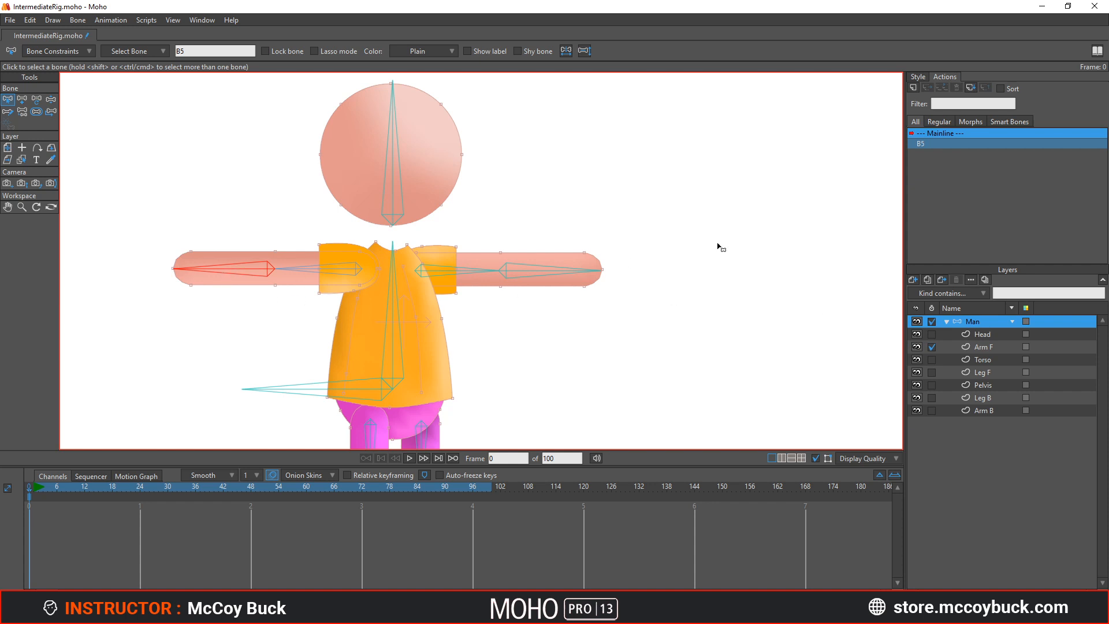
left_click(912, 88)
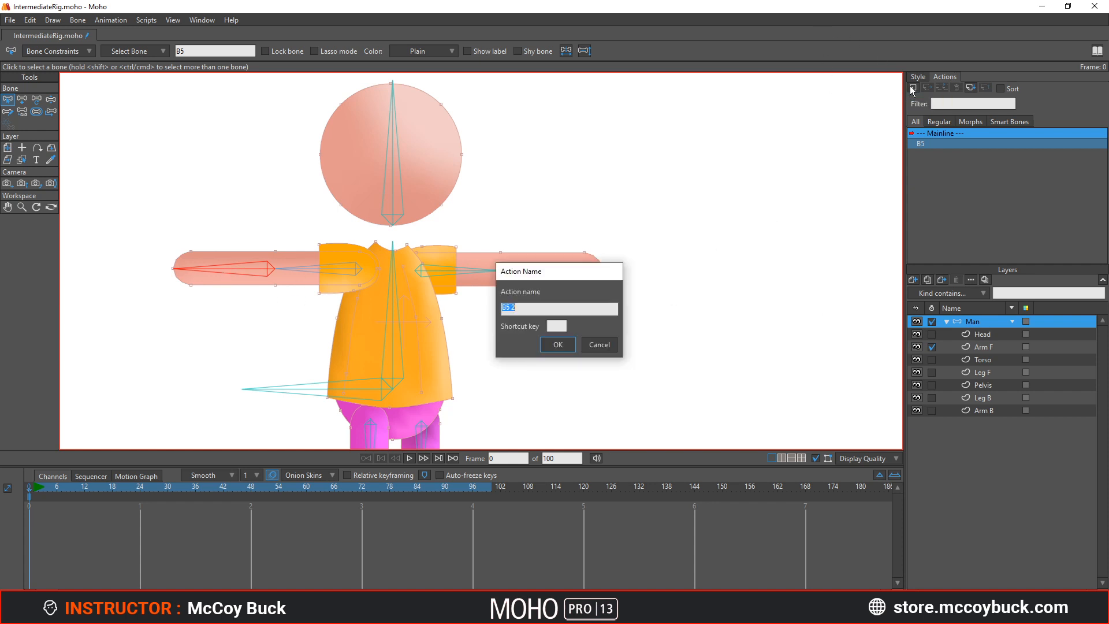
left_click_drag(581, 277, 582, 220)
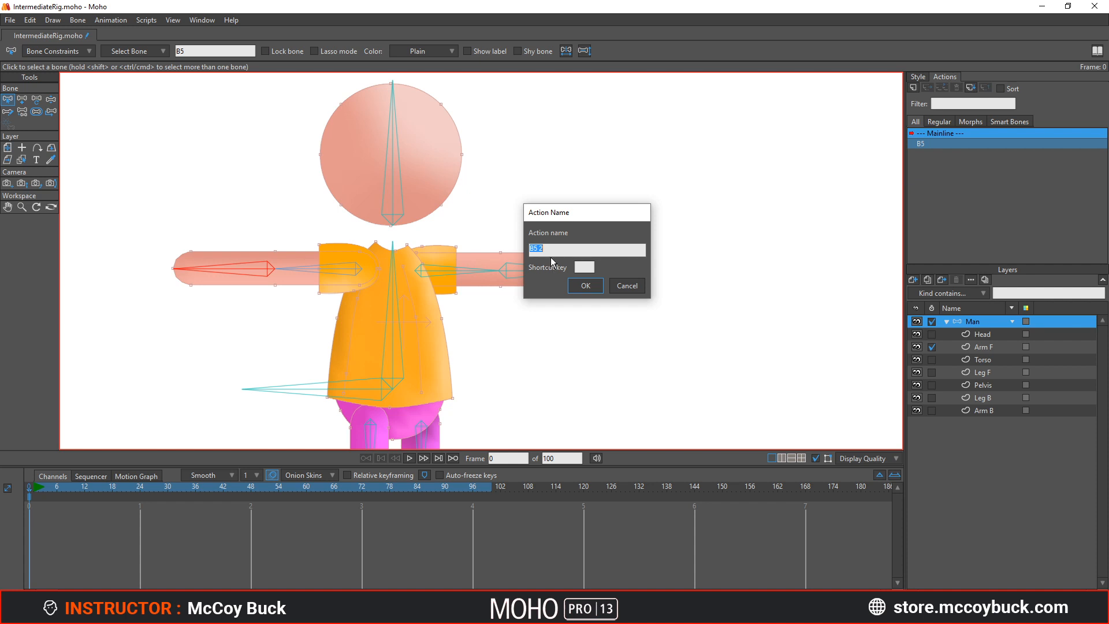
key("Return")
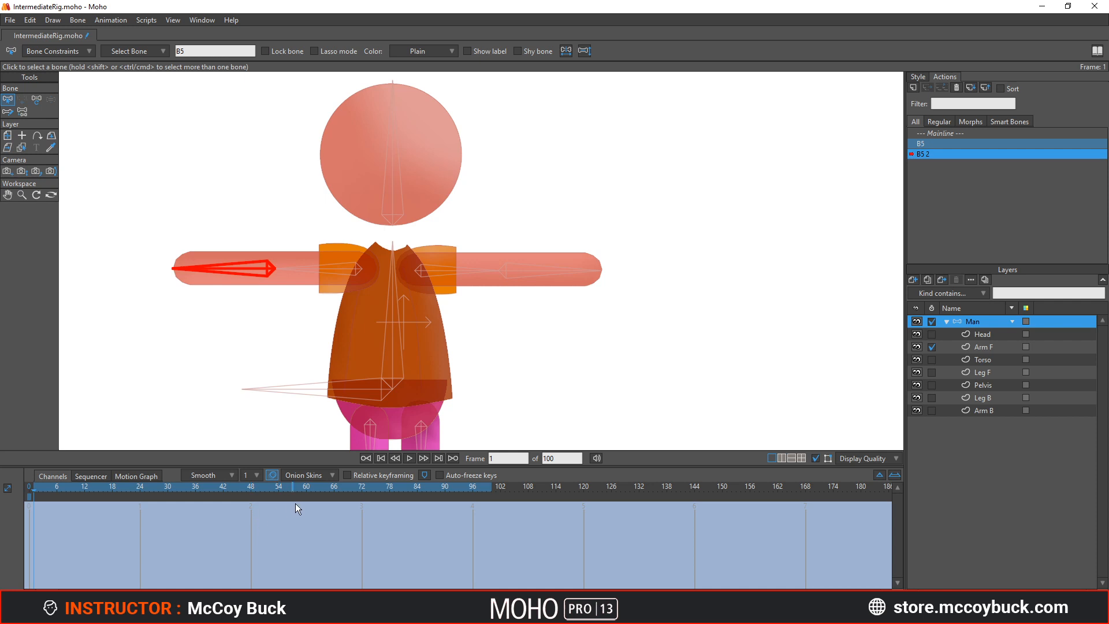
At frame 100 of the B5 2 action, bend the front forearm bone down and inward toward the torso
left_click(492, 487)
key("t")
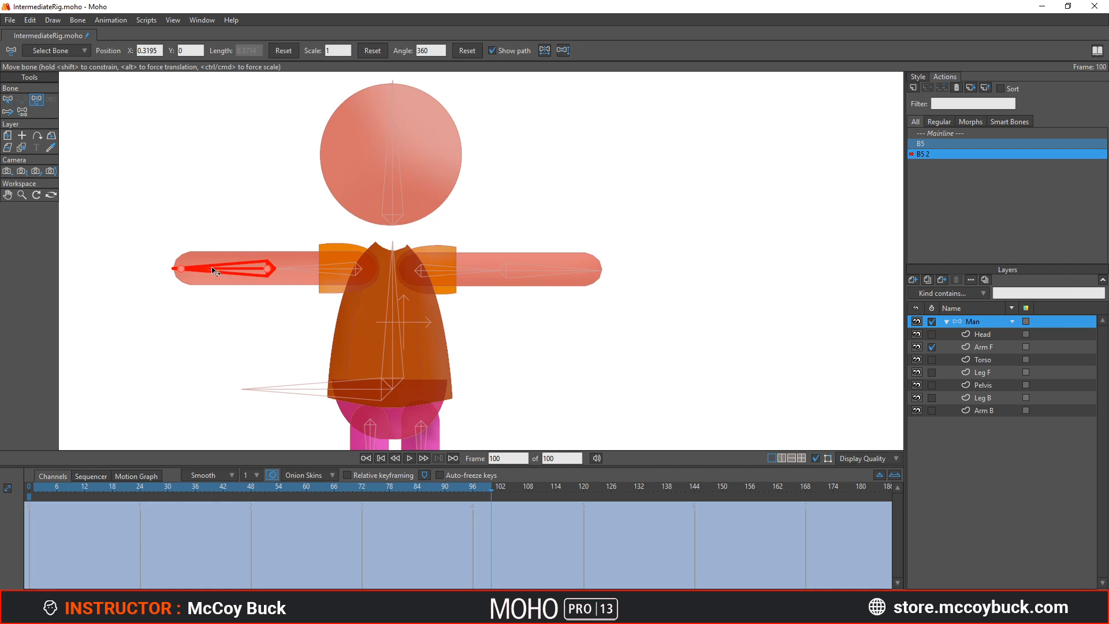
left_click_drag(212, 268, 306, 316)
On the Arm F layer at frame 100, move the inner elbow point toward the sleeve's lower edge and set its curvature to 0
scroll(329, 282, "up", 3)
right_click(337, 274, "alt")
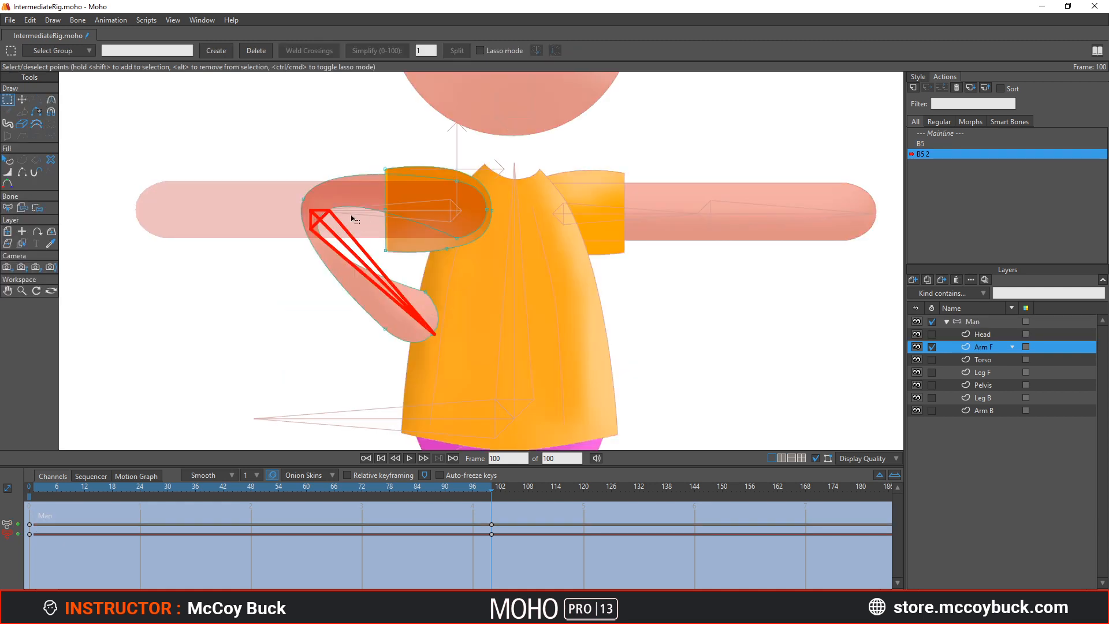
scroll(331, 232, "up", 3)
key("t")
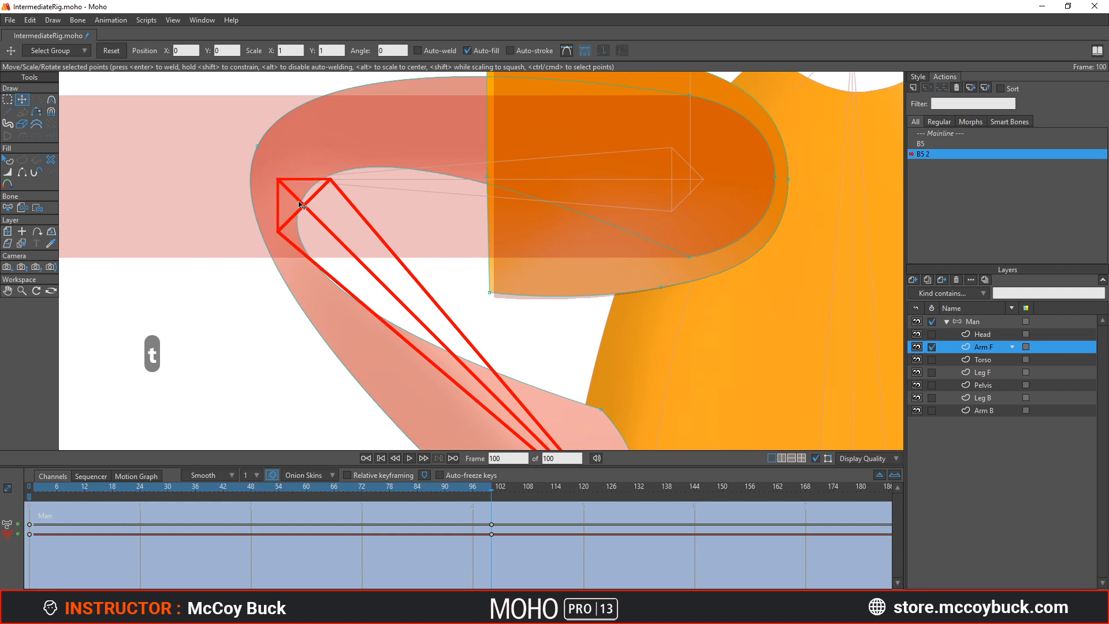
left_click_drag(301, 205, 416, 253)
scroll(455, 259, "down", 3)
scroll(416, 253, "up", 1)
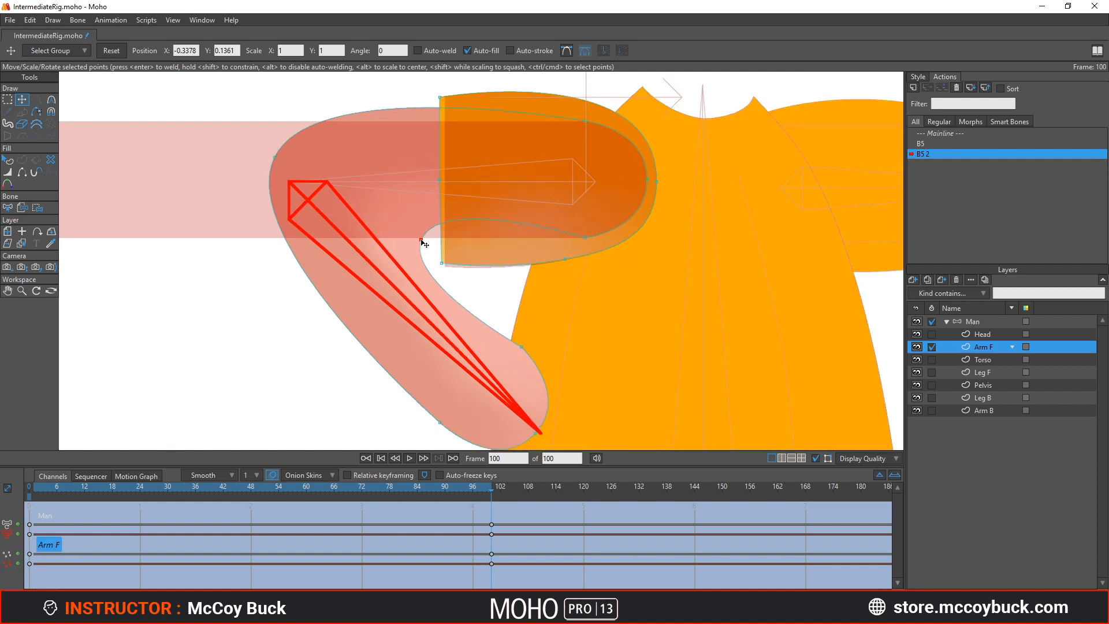
key("c")
left_click_drag(423, 240, 122, 276)
scroll(296, 308, "down", 5)
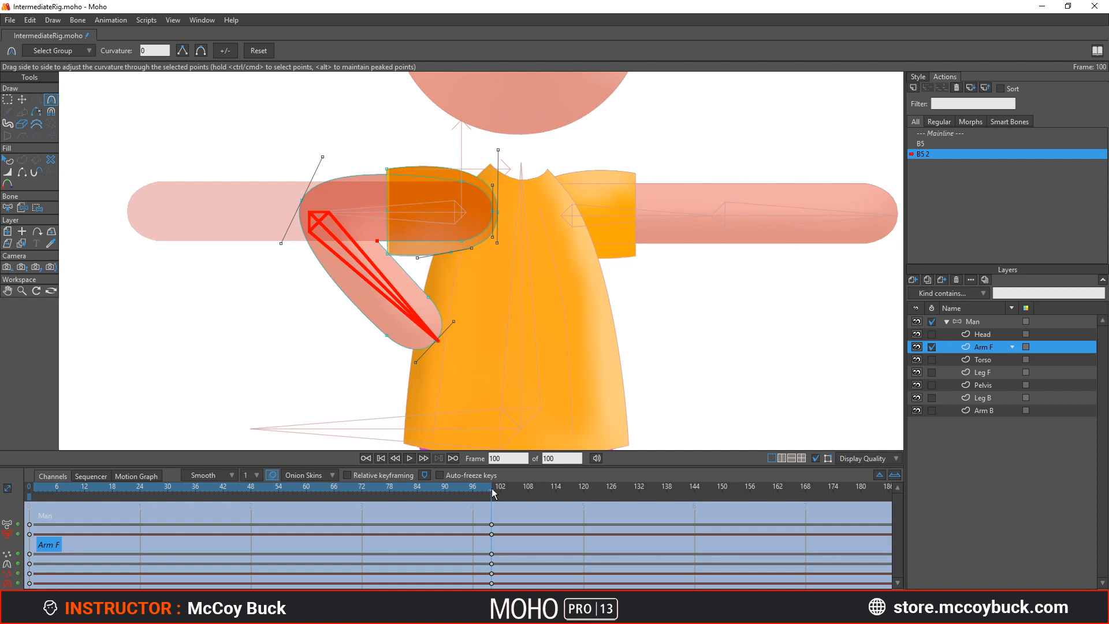
At frame 50 of B5 2, reduce the curvature of Arm F's inner elbow point and adjust its position
left_click_drag(492, 491, 251, 507)
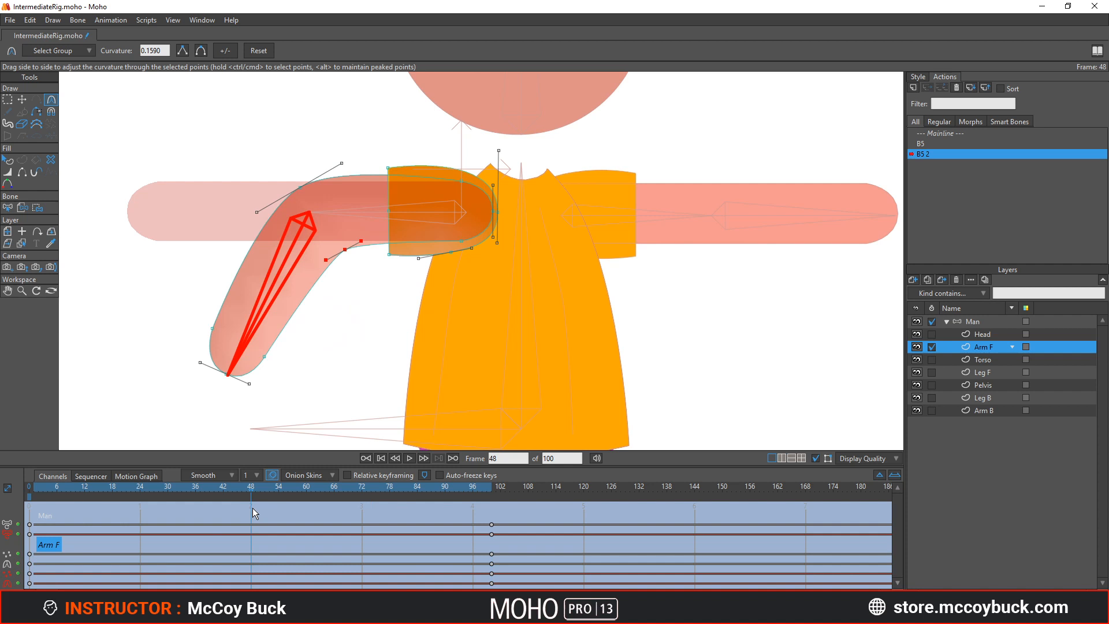
left_click_drag(252, 507, 259, 506)
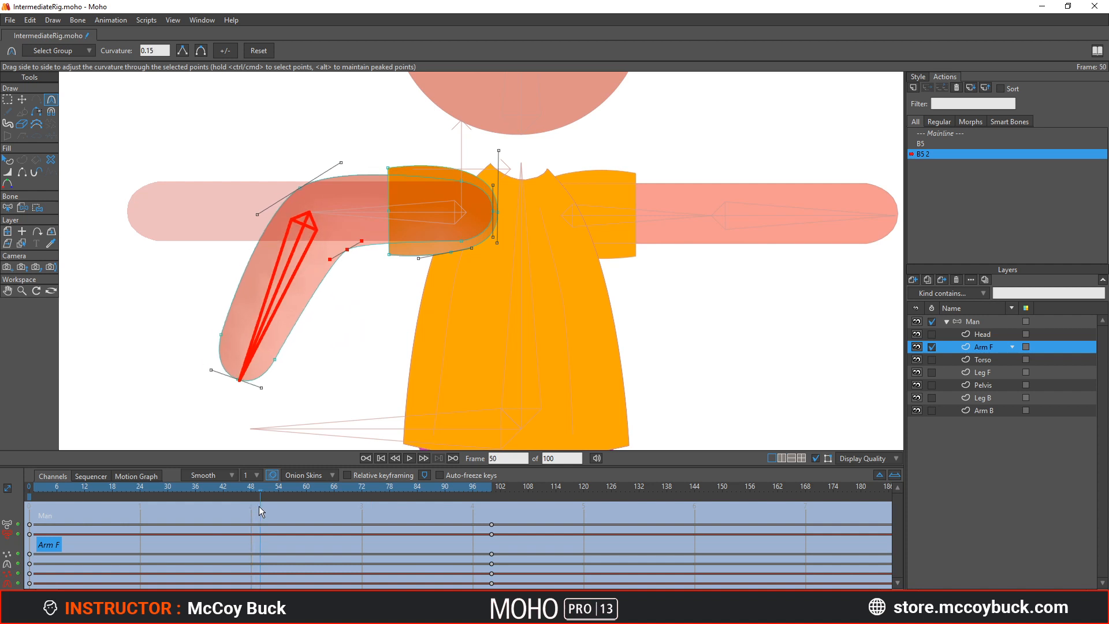
key("t")
scroll(415, 227, "up", 3)
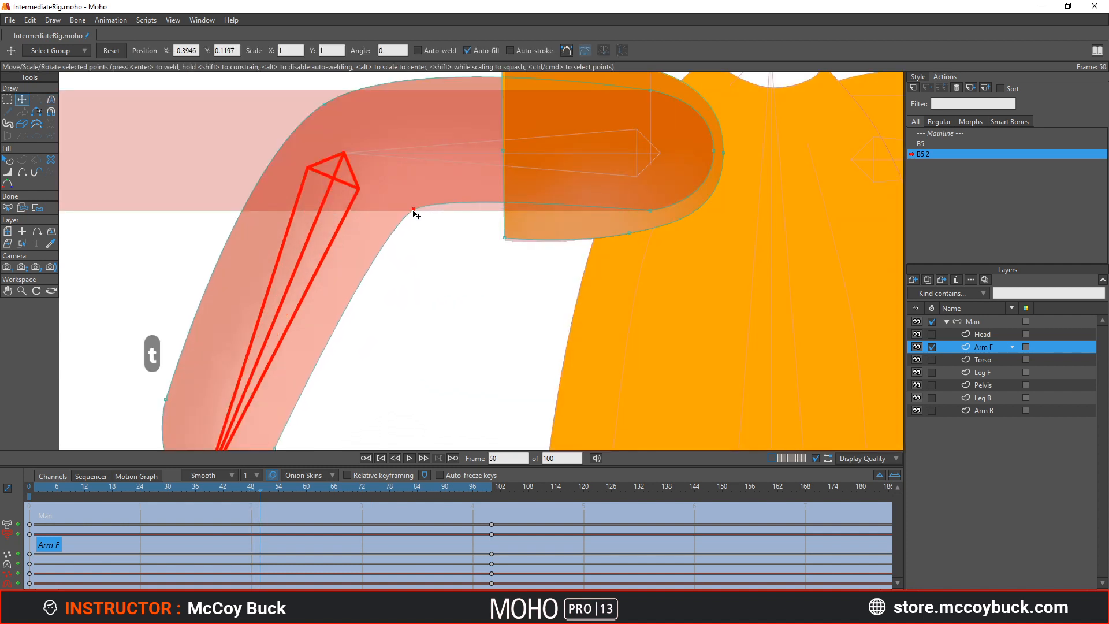
key("c")
left_click_drag(403, 215, 376, 231)
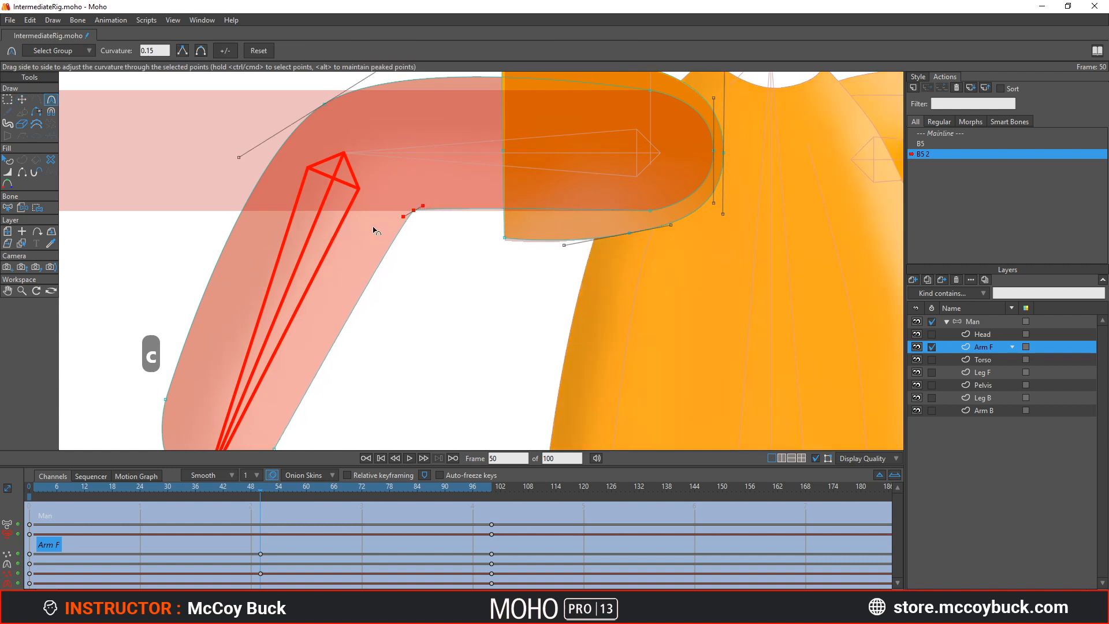
scroll(408, 217, "down", 2)
key("t")
scroll(412, 351, "down", 1)
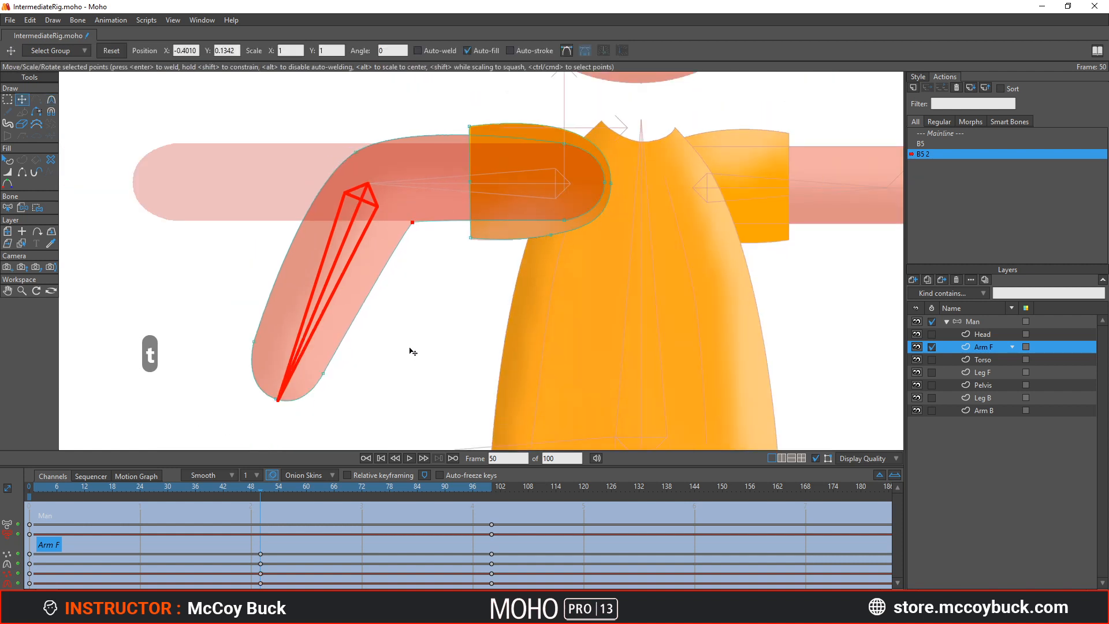
scroll(399, 317, "down", 1)
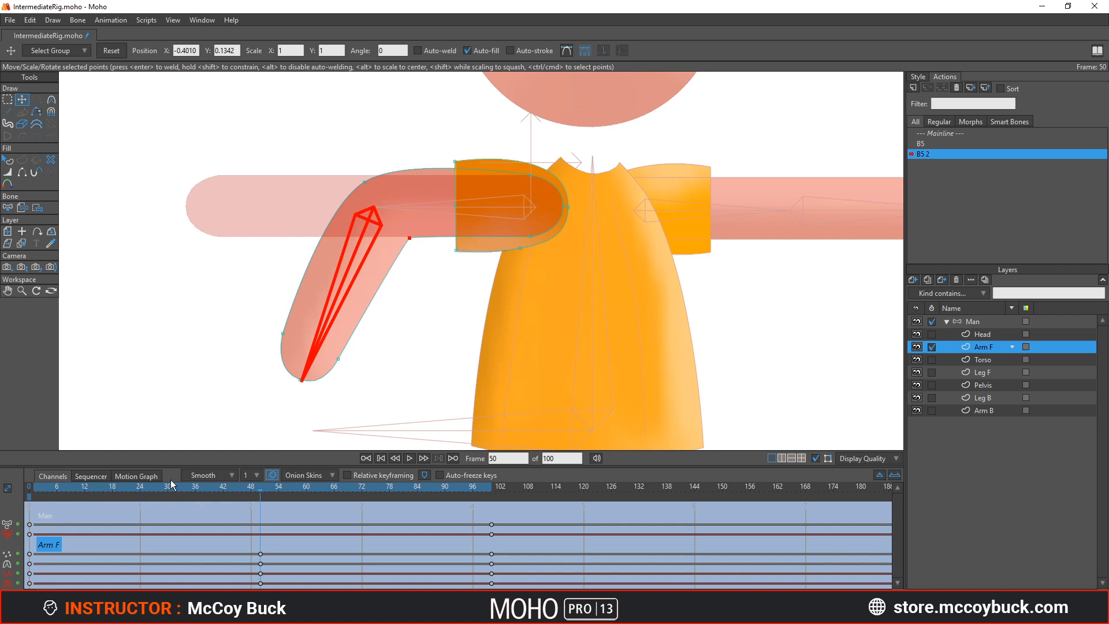
Return to the Mainline and bend the front forearm down and up with Manipulate Bones to examine both elbow corrections
left_click_drag(171, 480, 28, 525)
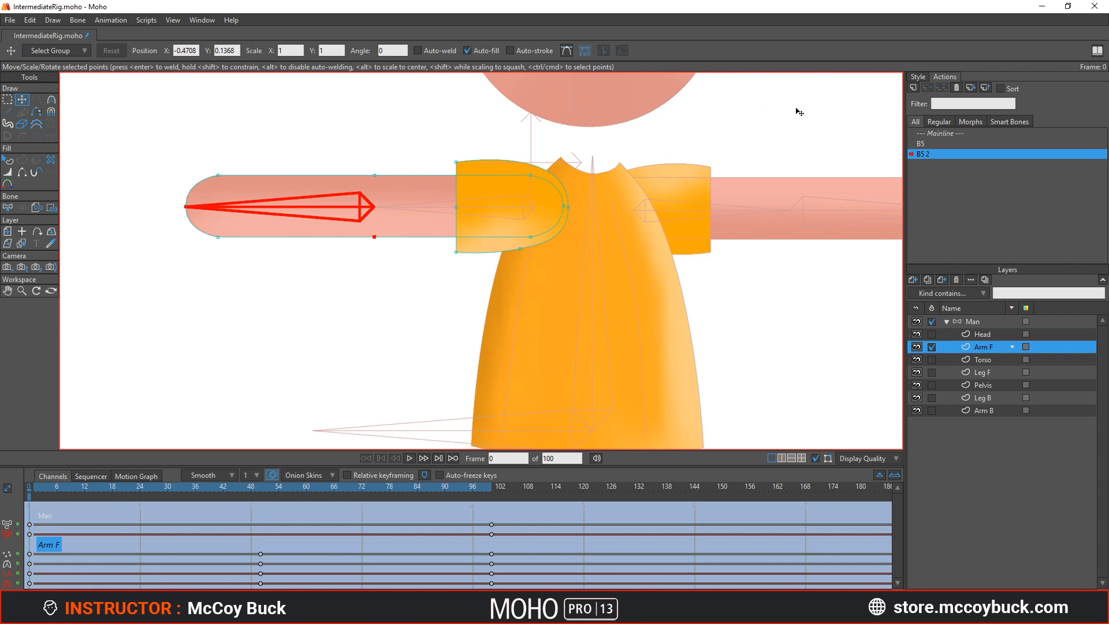
left_click(930, 134)
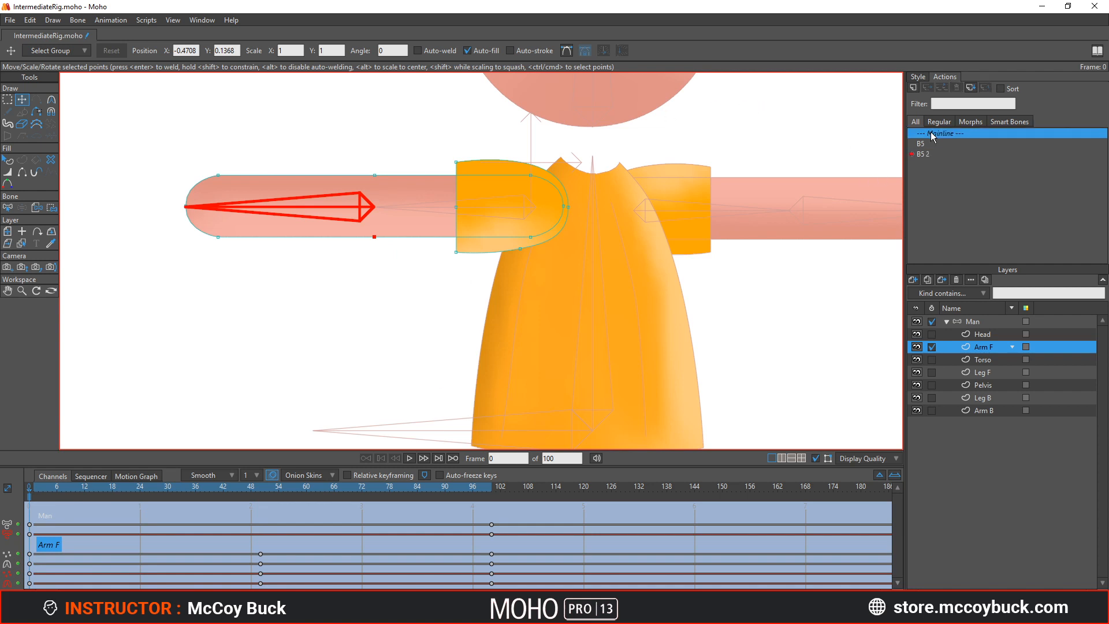
left_click(972, 322)
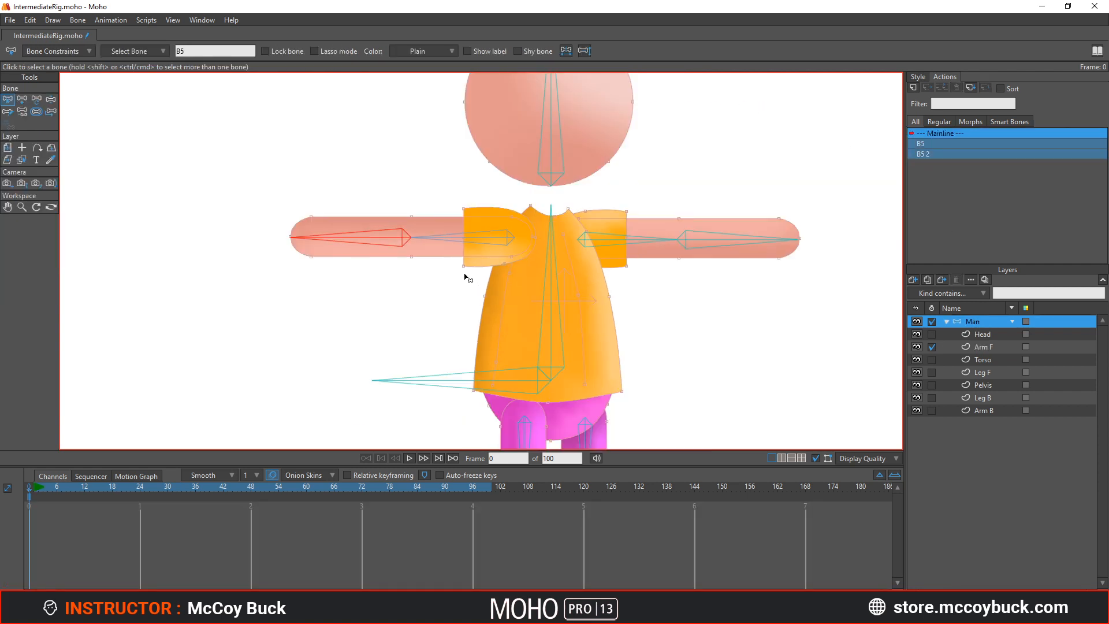
key("z")
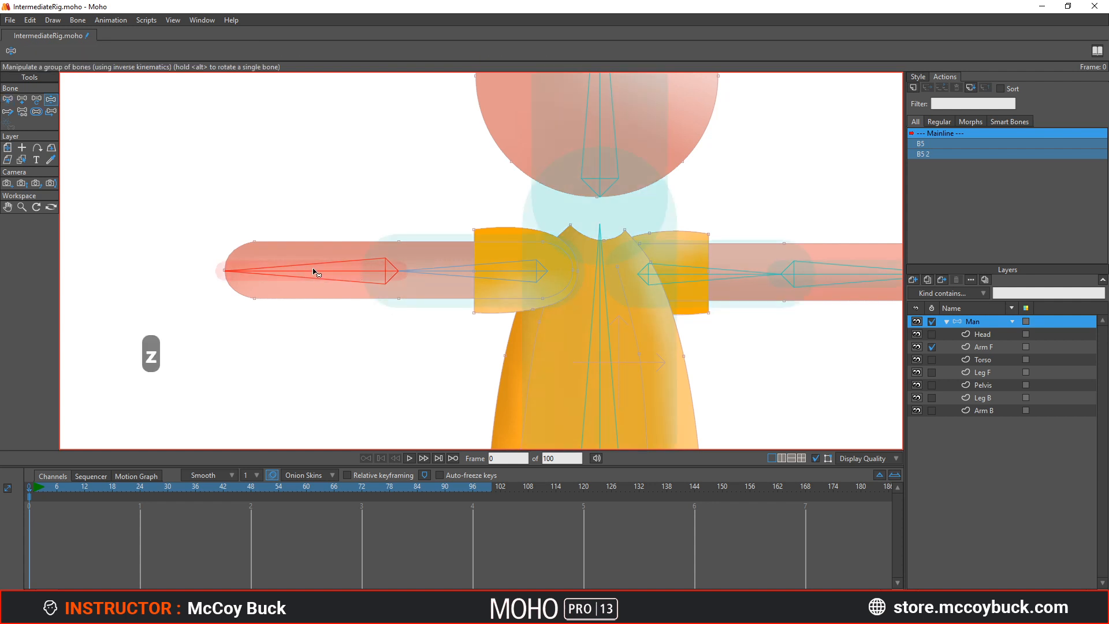
left_click_drag(312, 272, 435, 361)
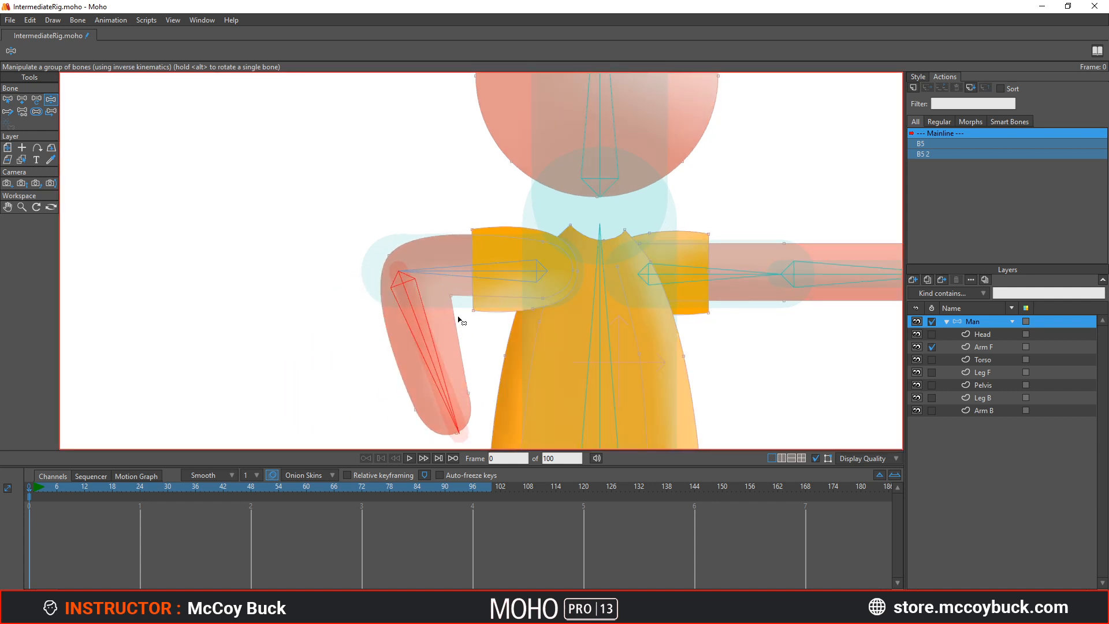
left_click_drag(432, 329, 422, 156)
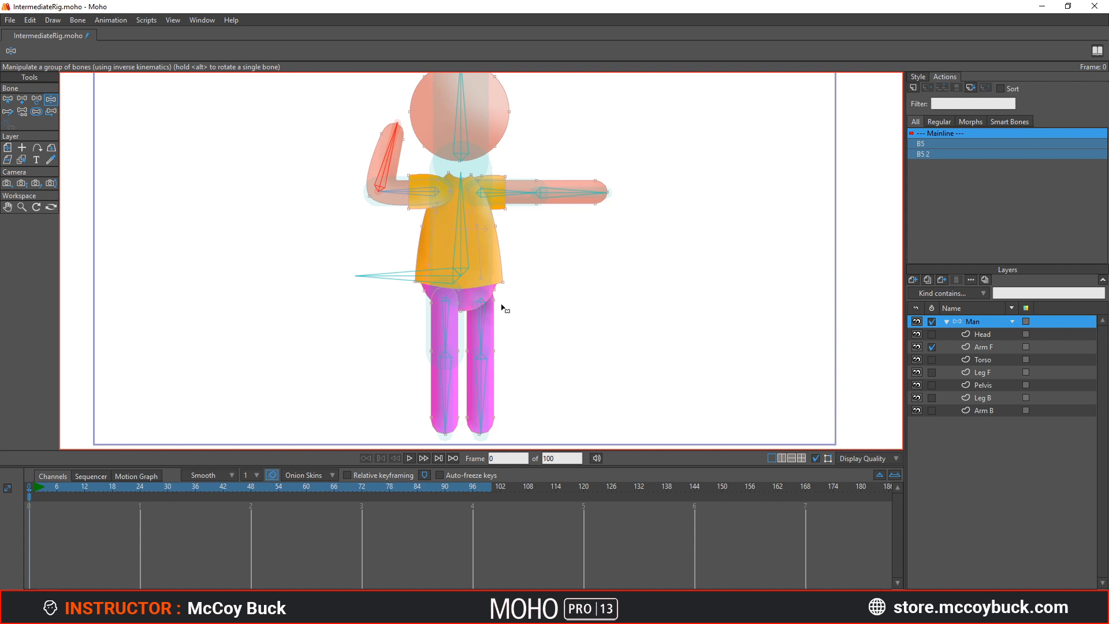
Test the front leg's movement with Manipulate Bones on the Mainline to examine the uncorrected knee
key("b")
scroll(376, 339, "up", 3)
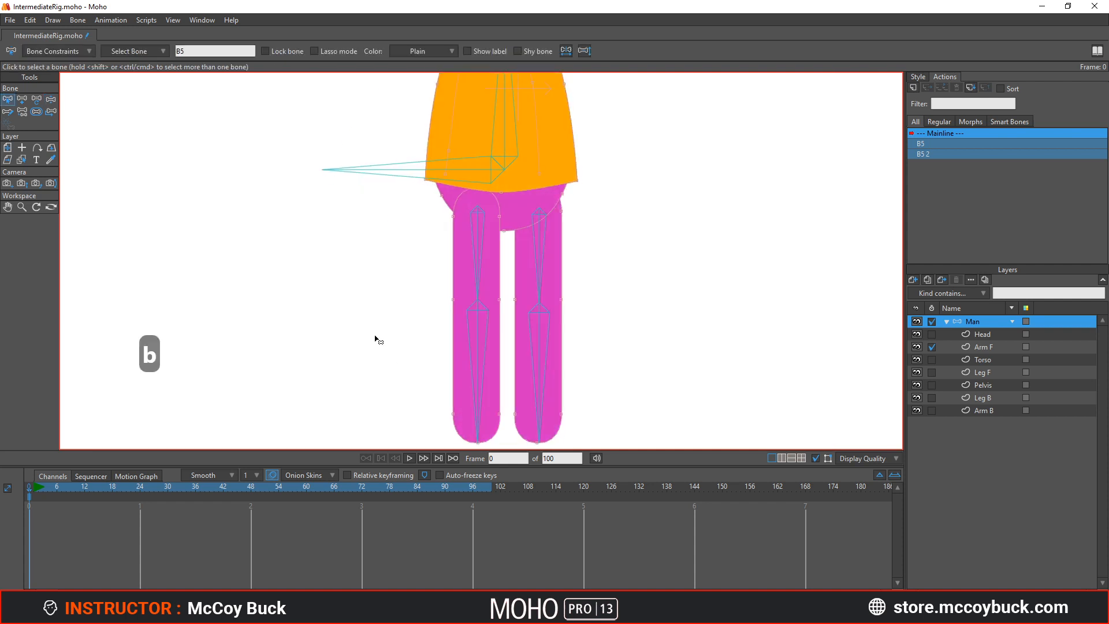
key("z")
left_click_drag(449, 319, 393, 220)
key("t")
key("z")
Create a smart bone action named B9 for the front lower leg bone on the Man layer
key("b")
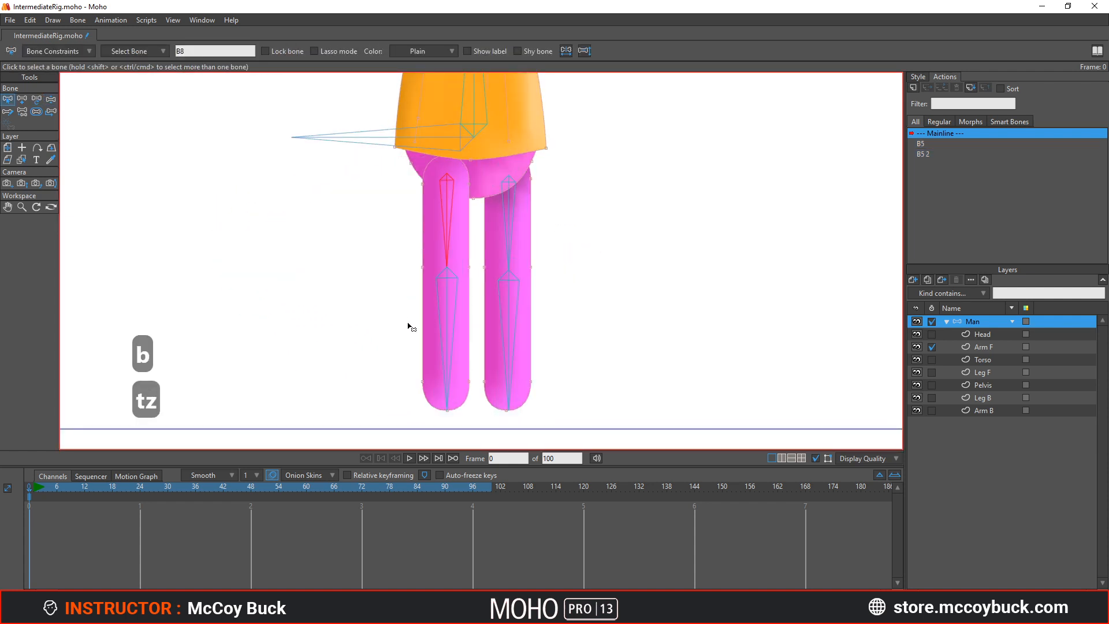
left_click(447, 309)
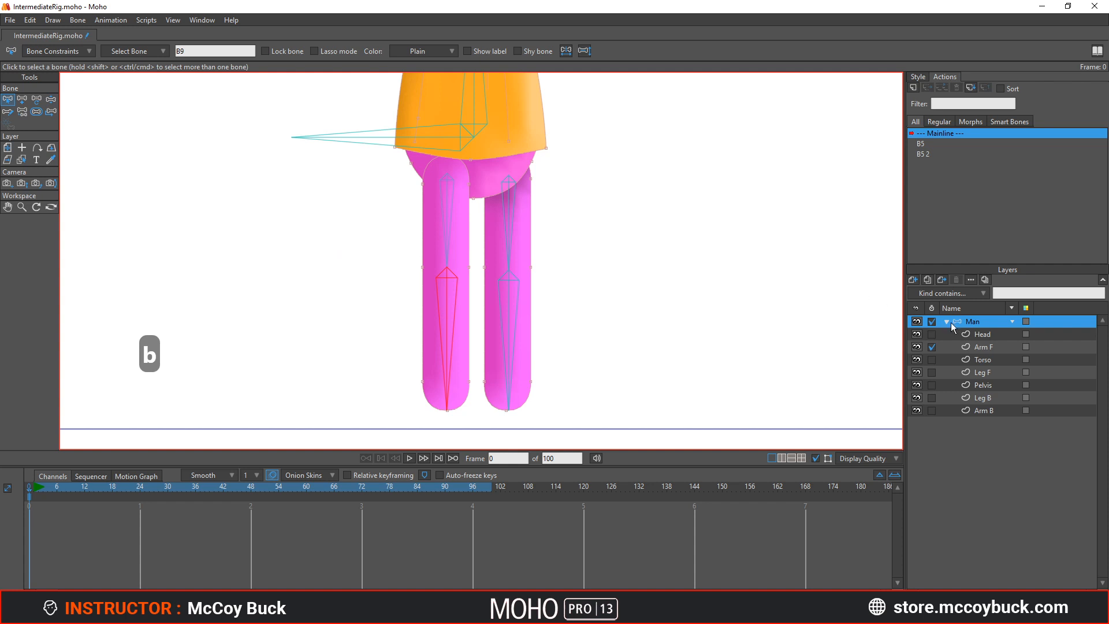
left_click(913, 88)
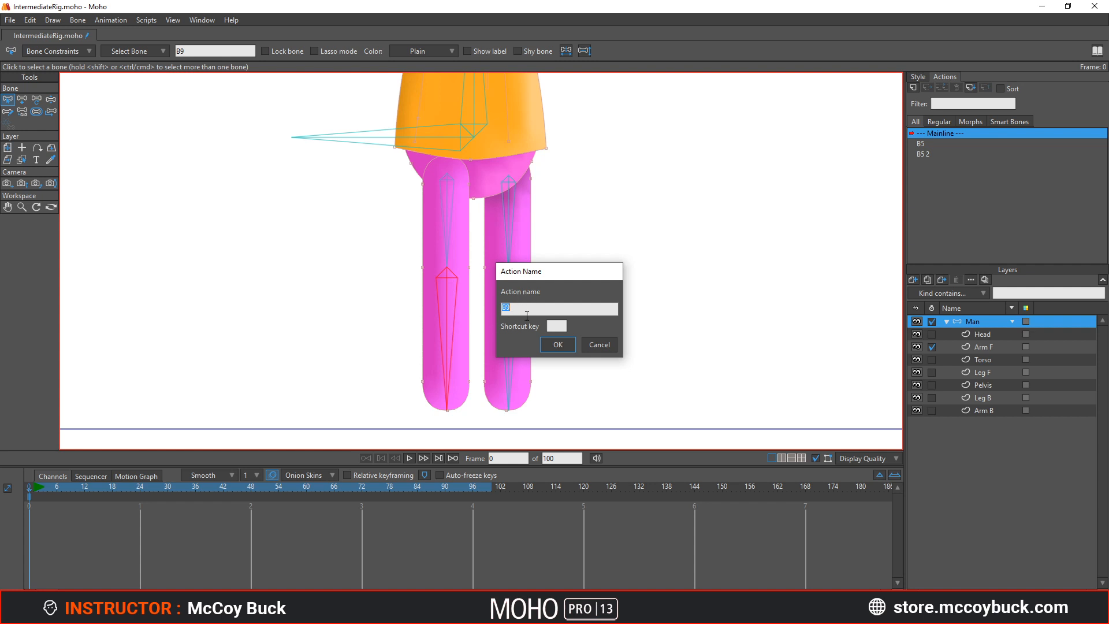
left_click(558, 346)
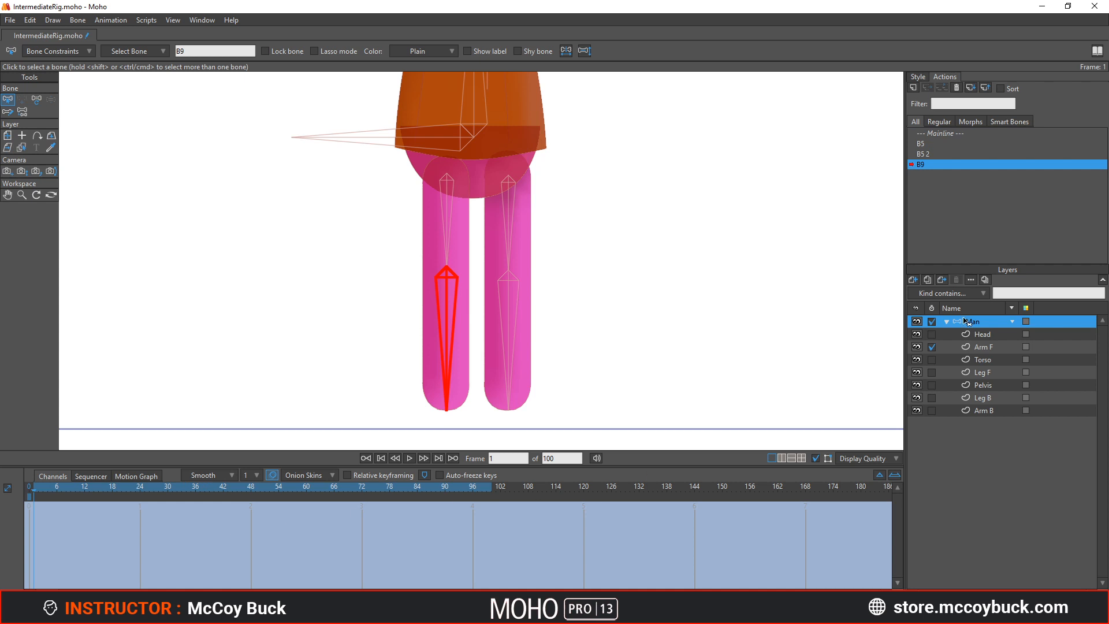
Rotate the front lower leg bone to about 135 degrees at frame 100 of B9, and show Leg F's channels in the timeline
left_click(492, 490)
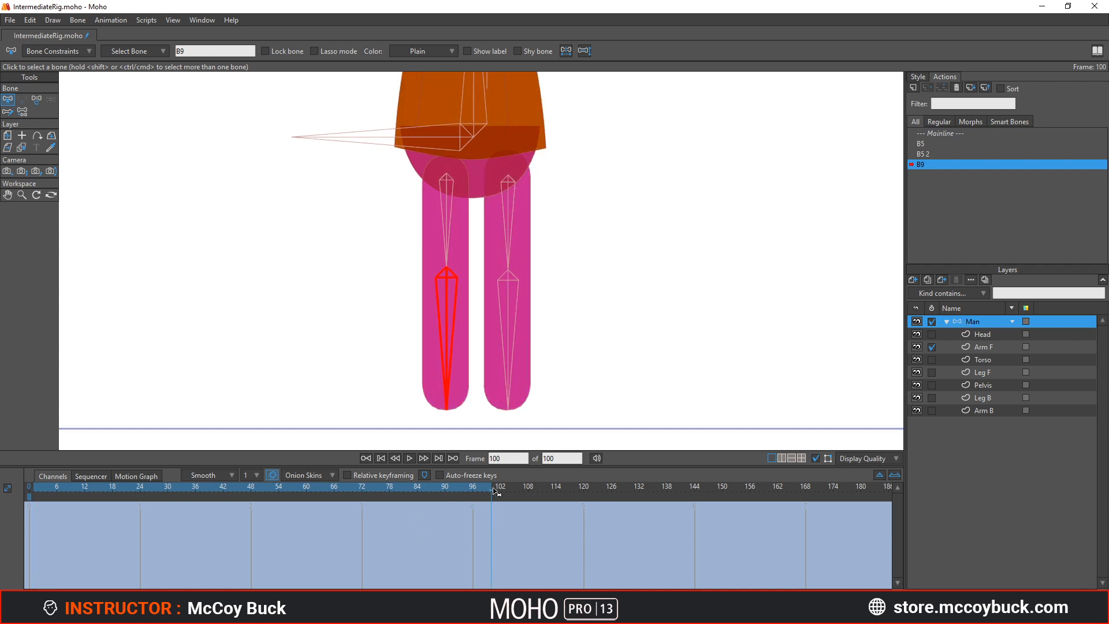
key("t")
left_click_drag(446, 357, 542, 205)
left_click(484, 258, "ctrl+alt")
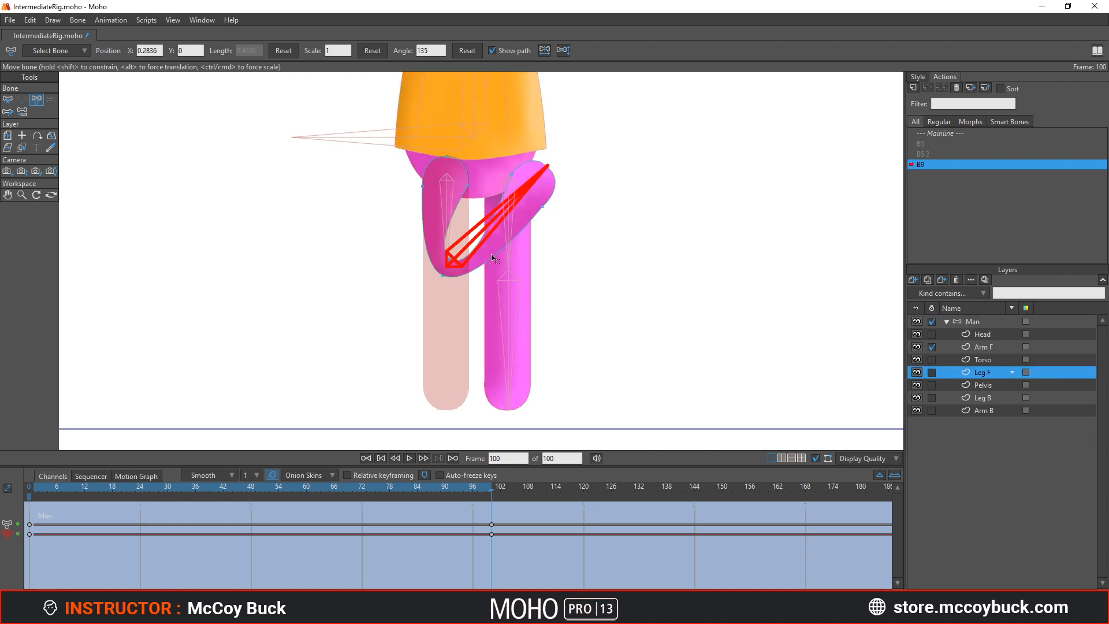
left_click(930, 373)
Move Leg F's inner knee point out to the crease of the bend at frame 100 and set its curvature to 0
scroll(461, 244, "up", 4)
key("t")
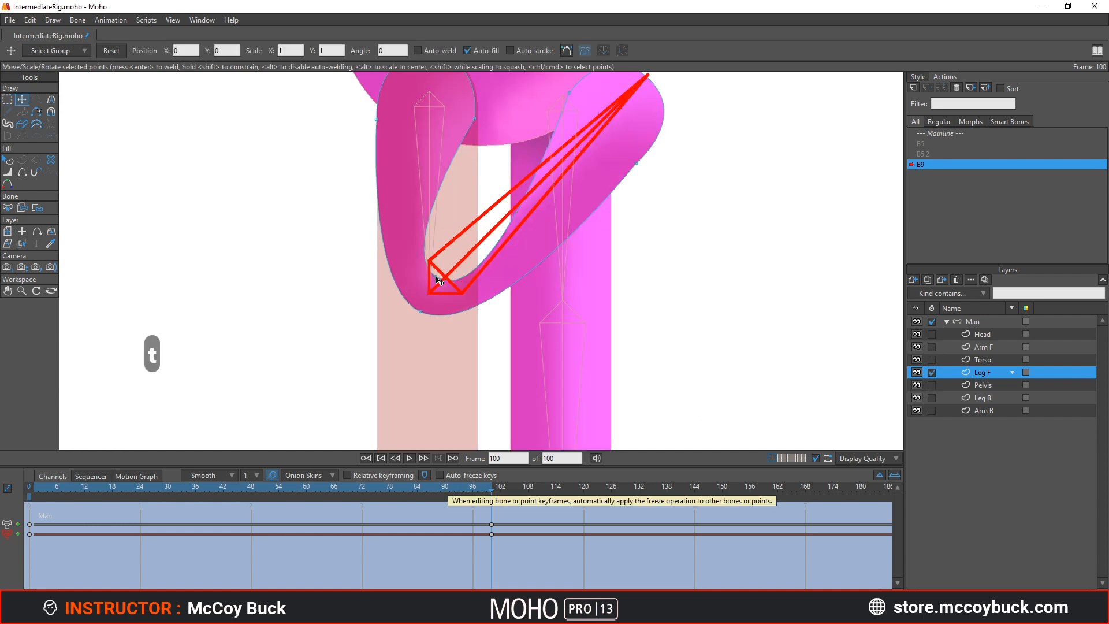
left_click_drag(439, 280, 178, 235)
key("c")
key("t")
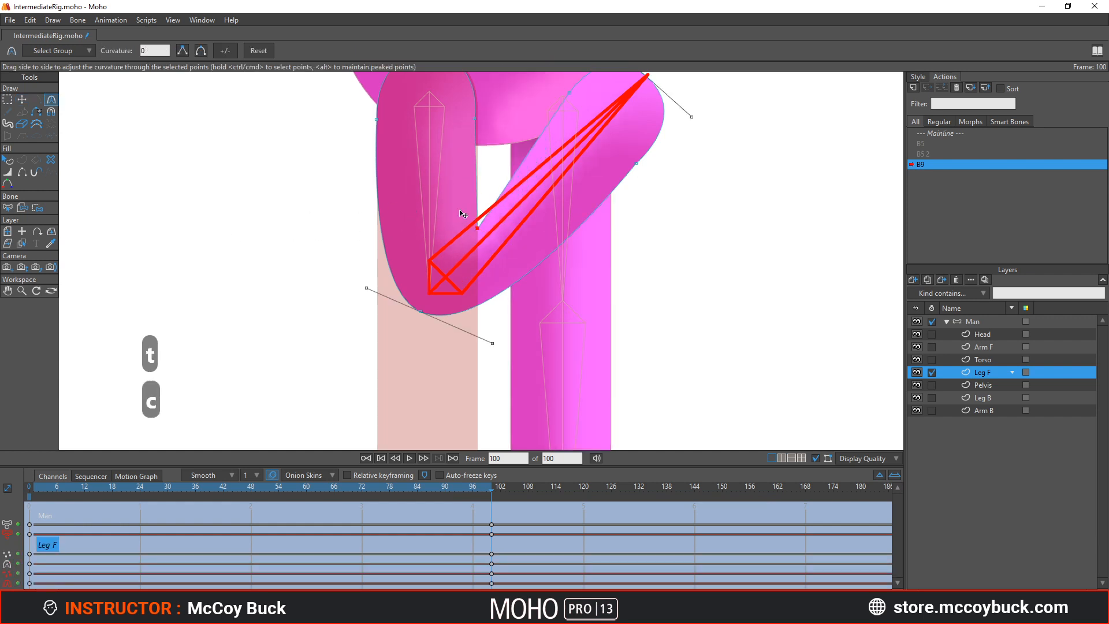
Refine the positions of Leg F's inner knee point and the inner thigh point above it at frame 100
left_click_drag(478, 231, 477, 208)
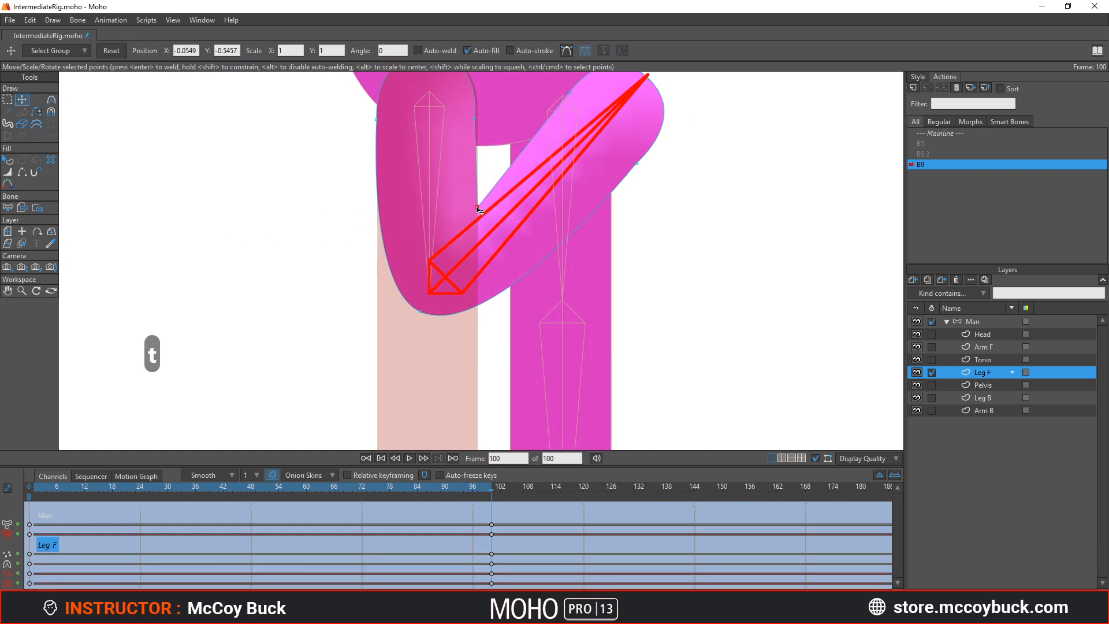
left_click_drag(475, 119, 477, 119)
scroll(477, 206, "down", 2)
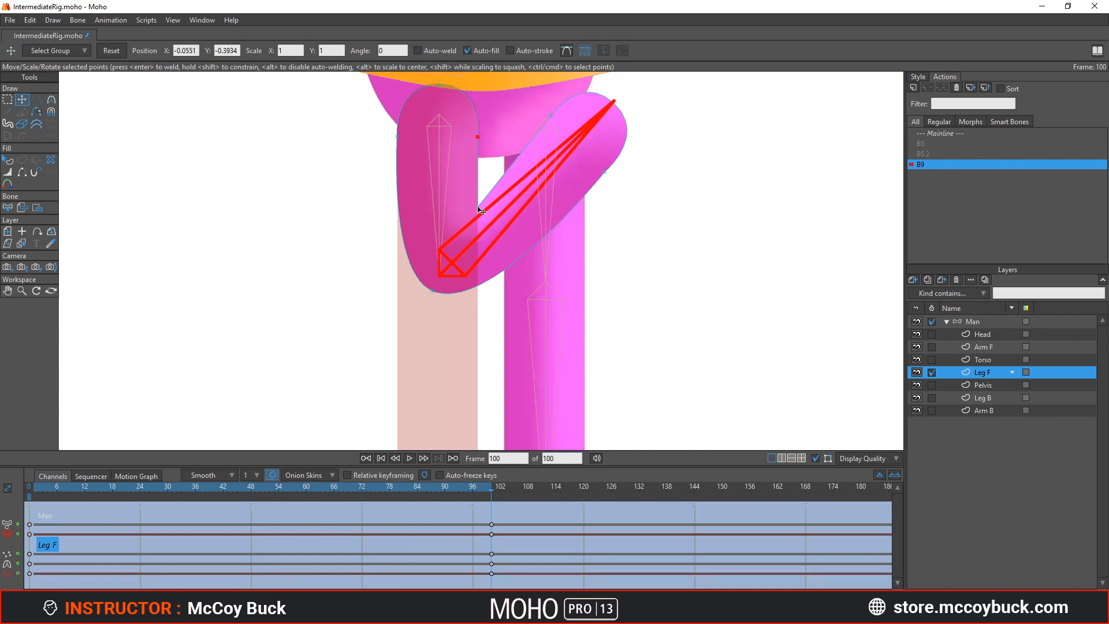
mouse_move(471, 234)
left_mouse_down()
mouse_move(465, 283)
mouse_move(471, 233)
left_mouse_up()
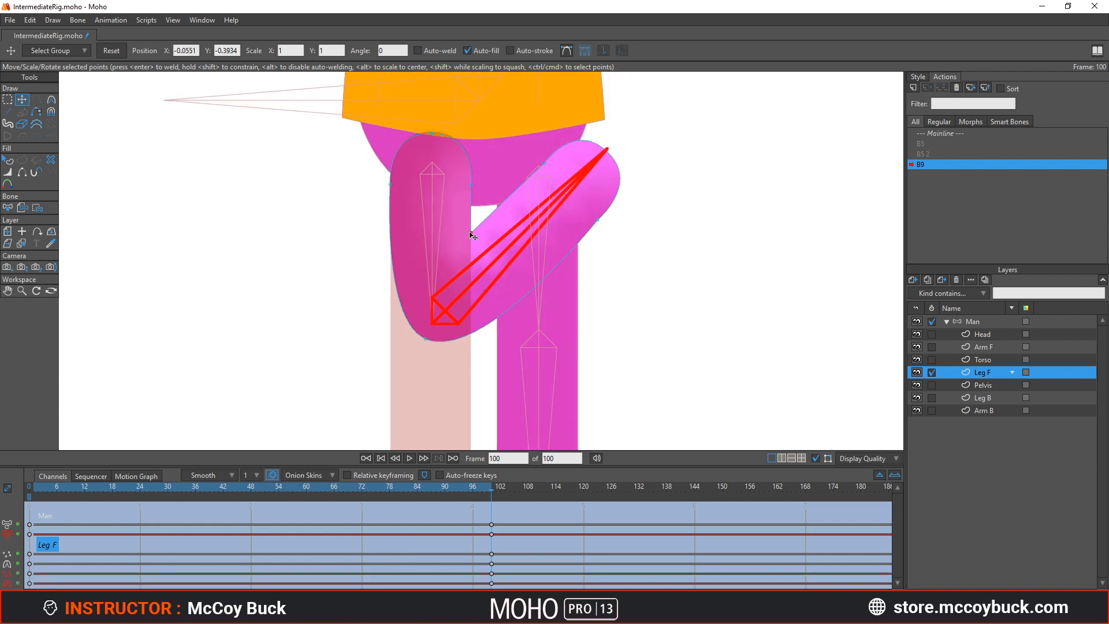
scroll(436, 337, "down", 2)
mouse_move(490, 492)
left_mouse_down()
mouse_move(51, 520)
mouse_move(498, 494)
left_mouse_up()
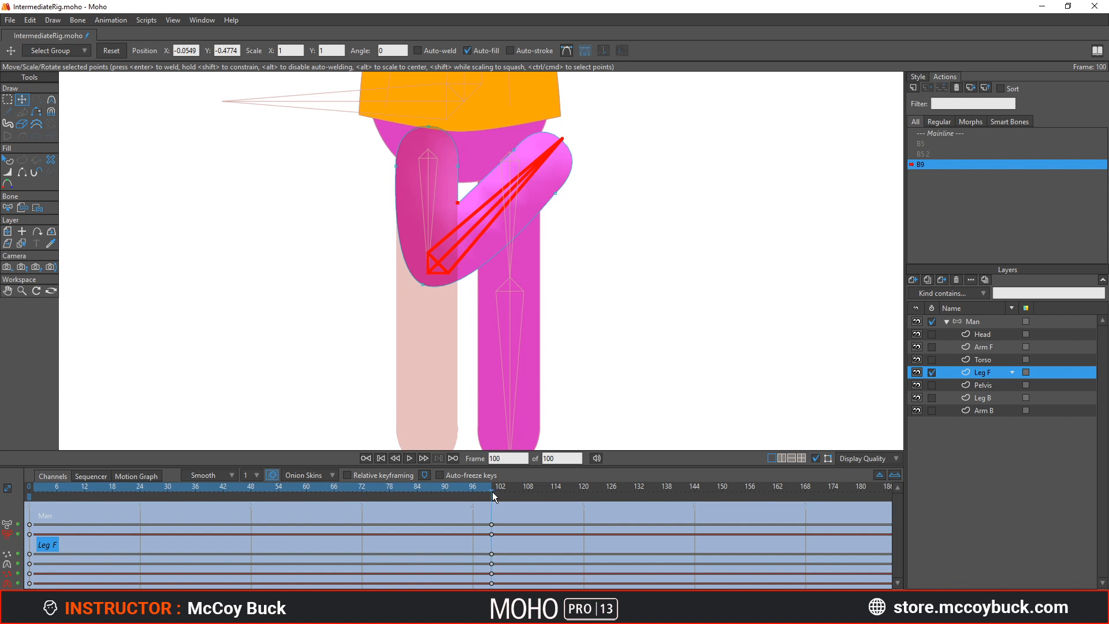
Adjust the curvature of Leg F's outer knee point to about 0.30 at frame 100
scroll(448, 333, "up", 2)
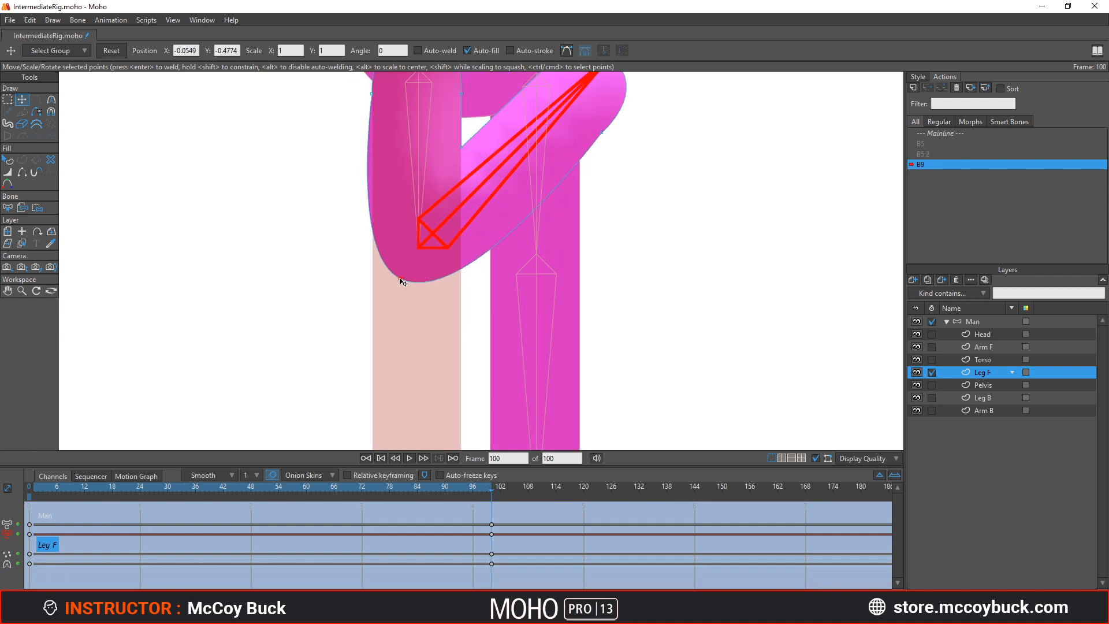
key("c")
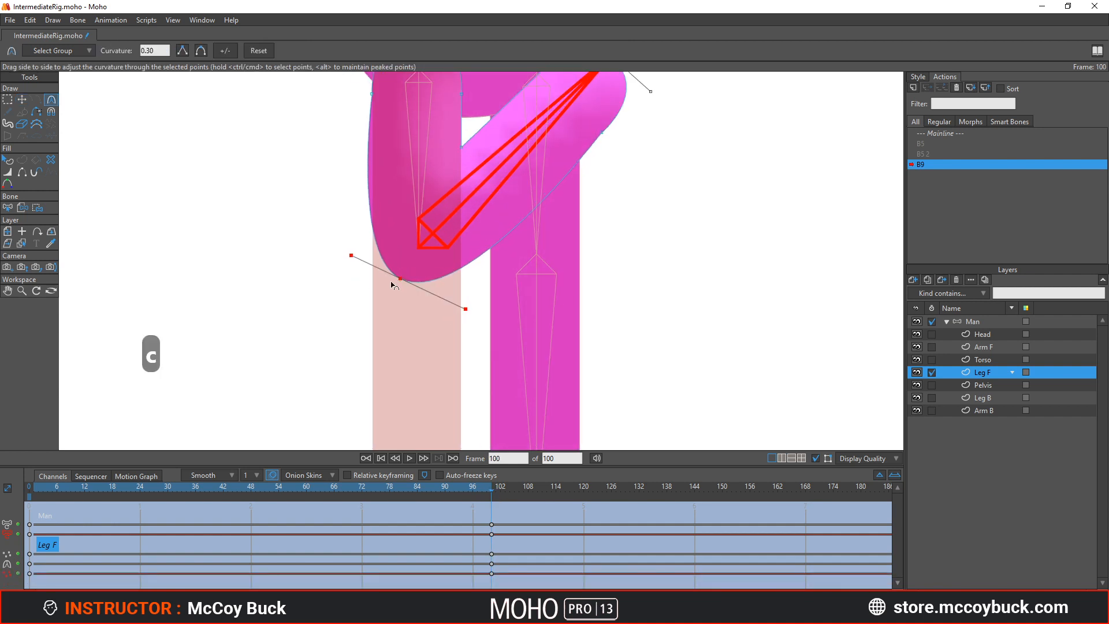
left_click_drag(391, 284, 397, 282)
scroll(397, 281, "down", 1)
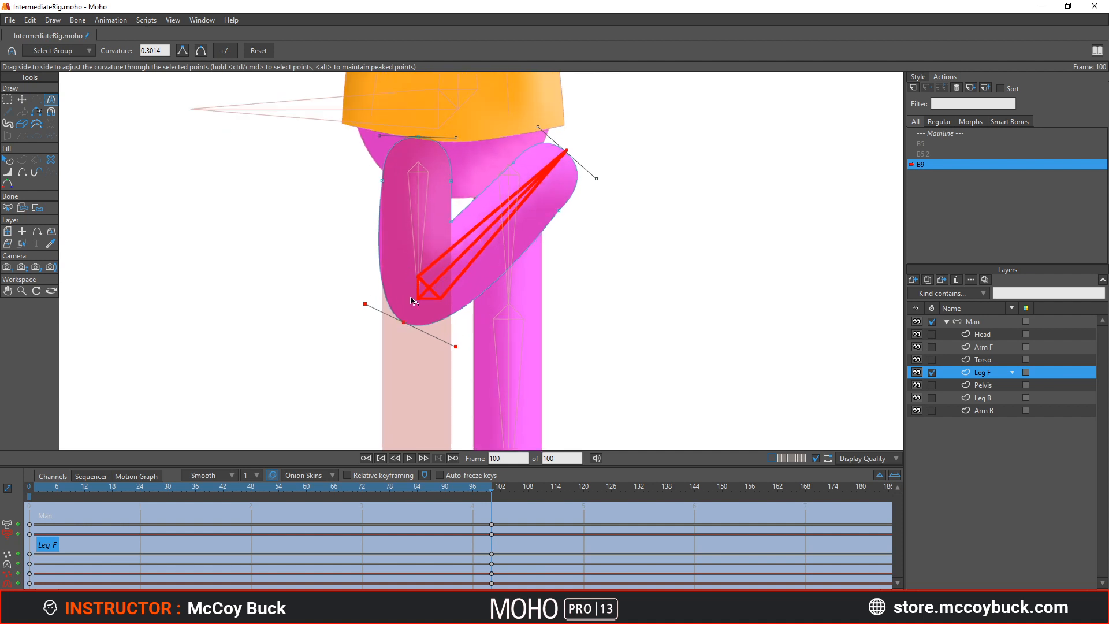
Move Leg F's inner knee point into the crease of the bend at frame 50 of B9
scroll(411, 300, "down", 2)
left_click_drag(490, 487, 259, 515)
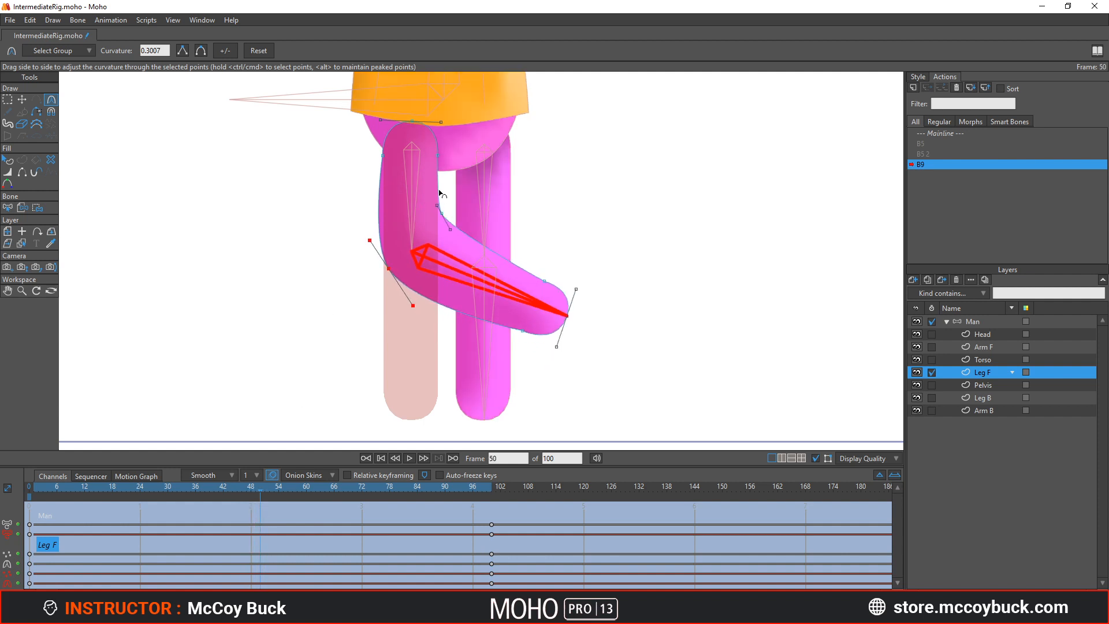
scroll(478, 212, "up", 3)
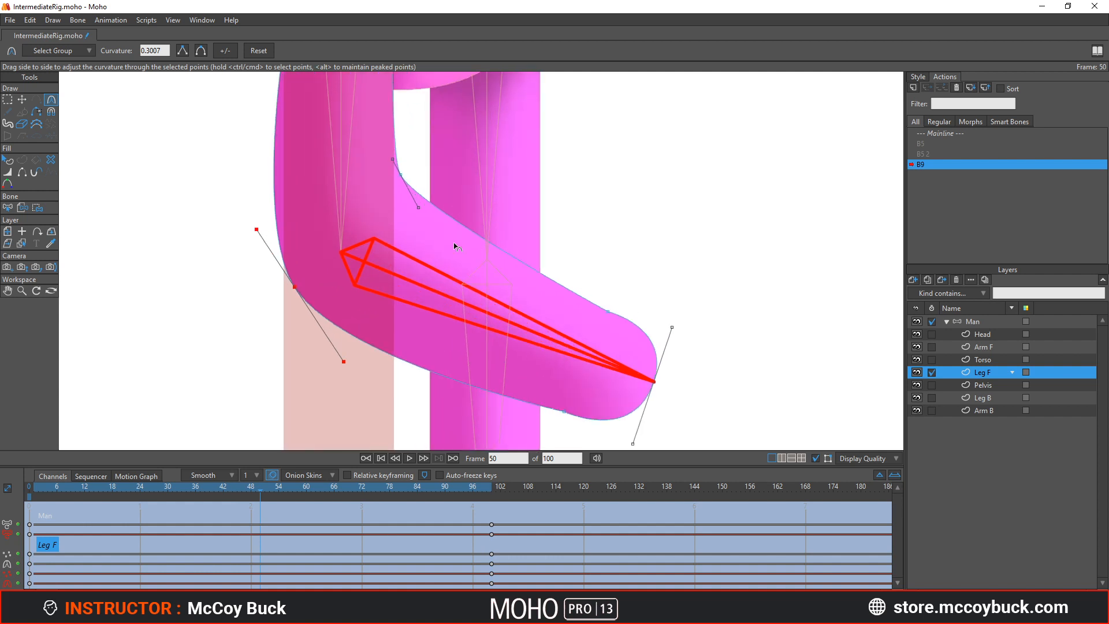
key("t")
left_click_drag(420, 193, 414, 217)
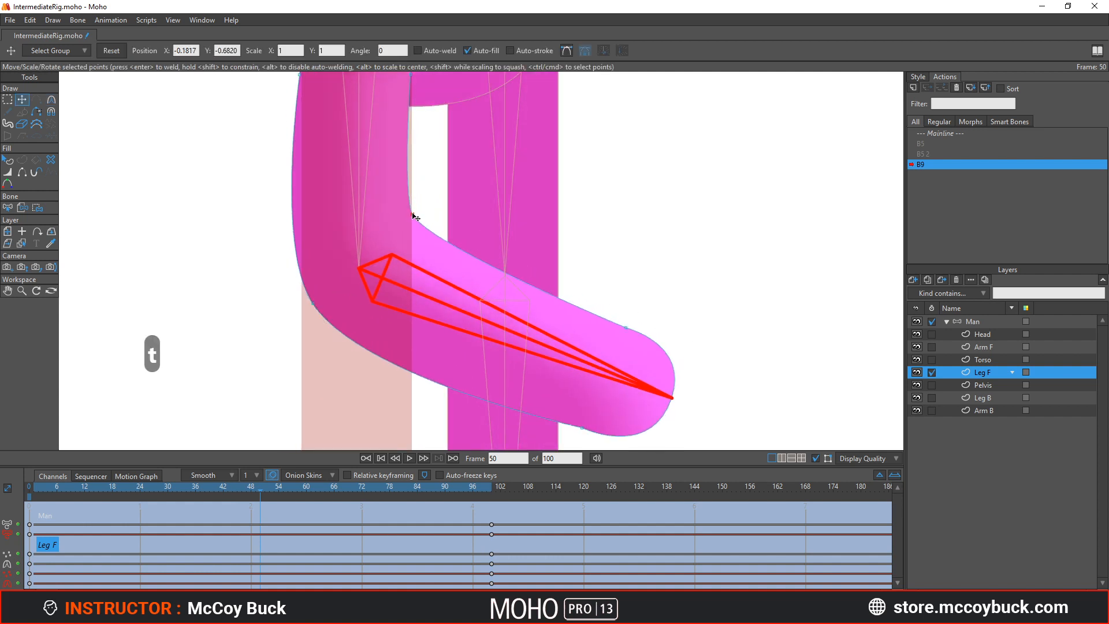
Try a curvature of 0 on Leg F's inner knee point and a reshaped outer knee handle, and undo the handle change
key("c")
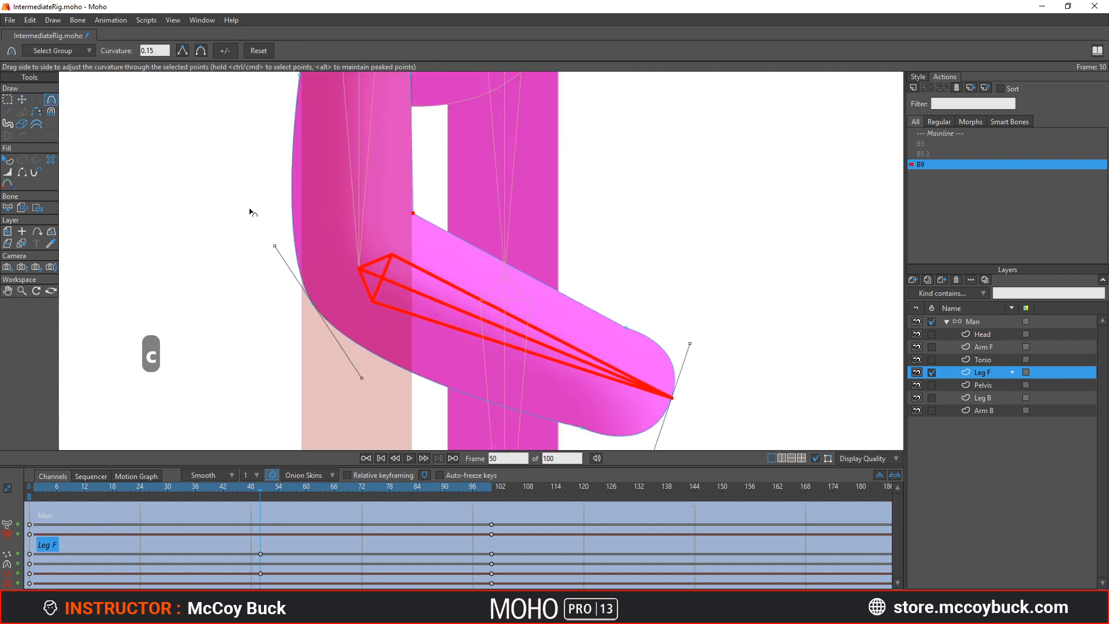
scroll(398, 257, "down", 1)
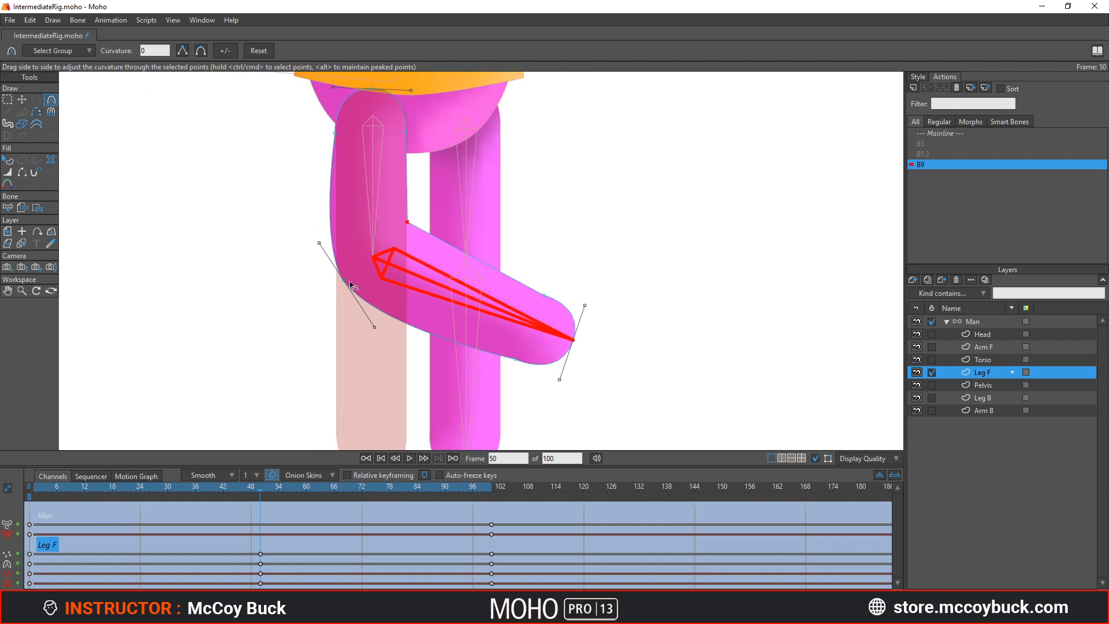
mouse_move(319, 242)
left_mouse_down()
mouse_move(328, 212)
mouse_move(330, 225)
left_mouse_up()
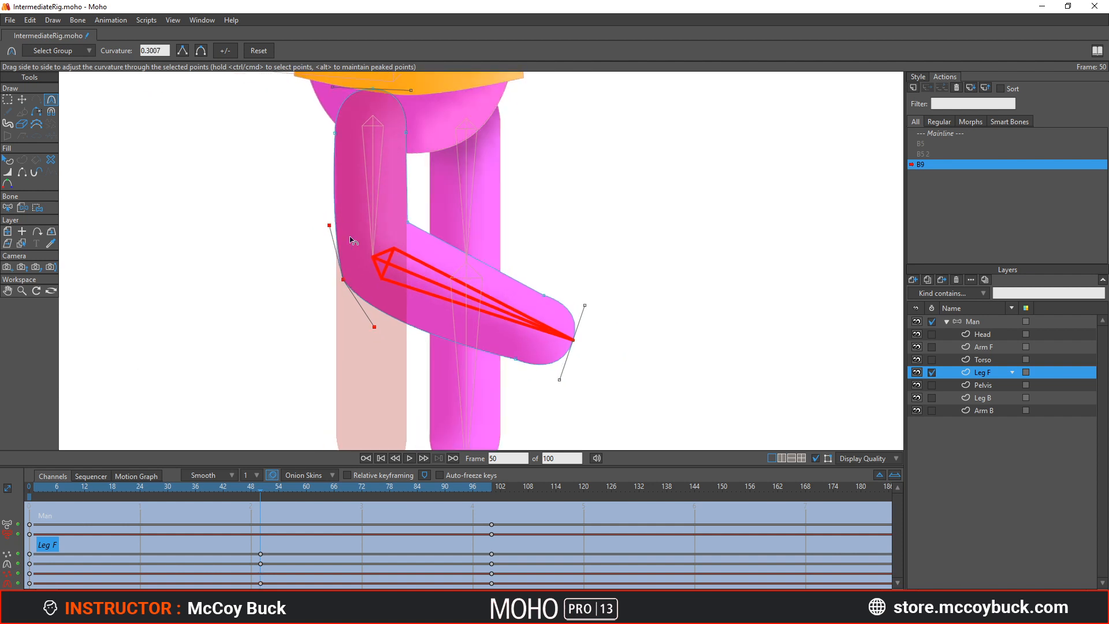
key("ctrl+z")
Give Leg F's inner knee point a slight curvature and move it a little lower at frame 50
key("g")
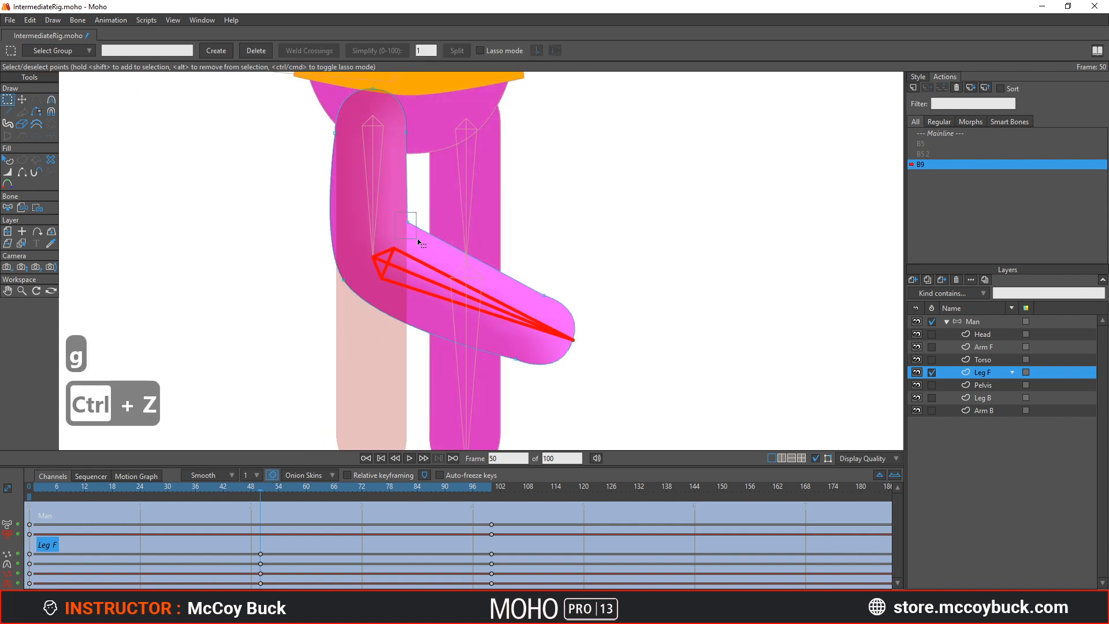
left_click(407, 221)
key("c")
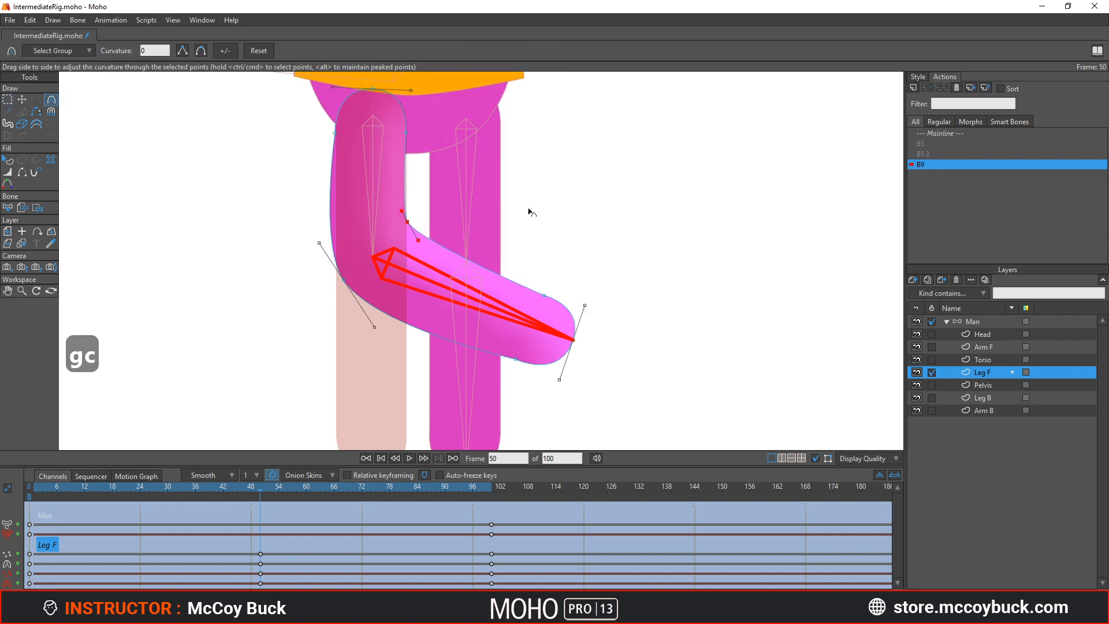
key("t")
left_click_drag(407, 223, 410, 232)
key("t")
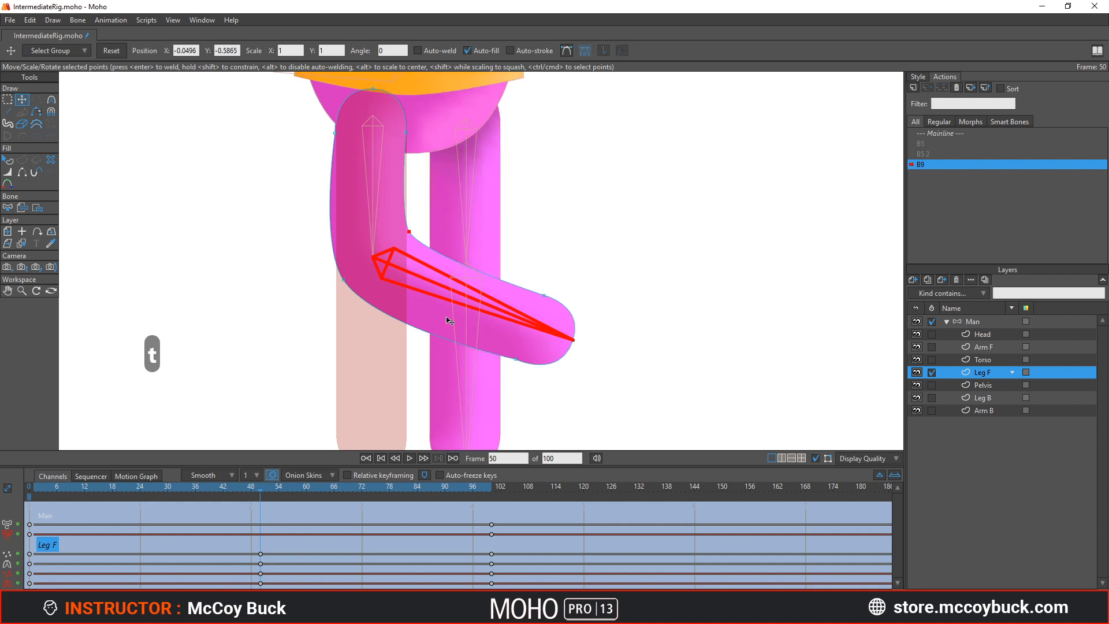
scroll(447, 261, "down", 1)
left_click_drag(396, 318, 389, 302)
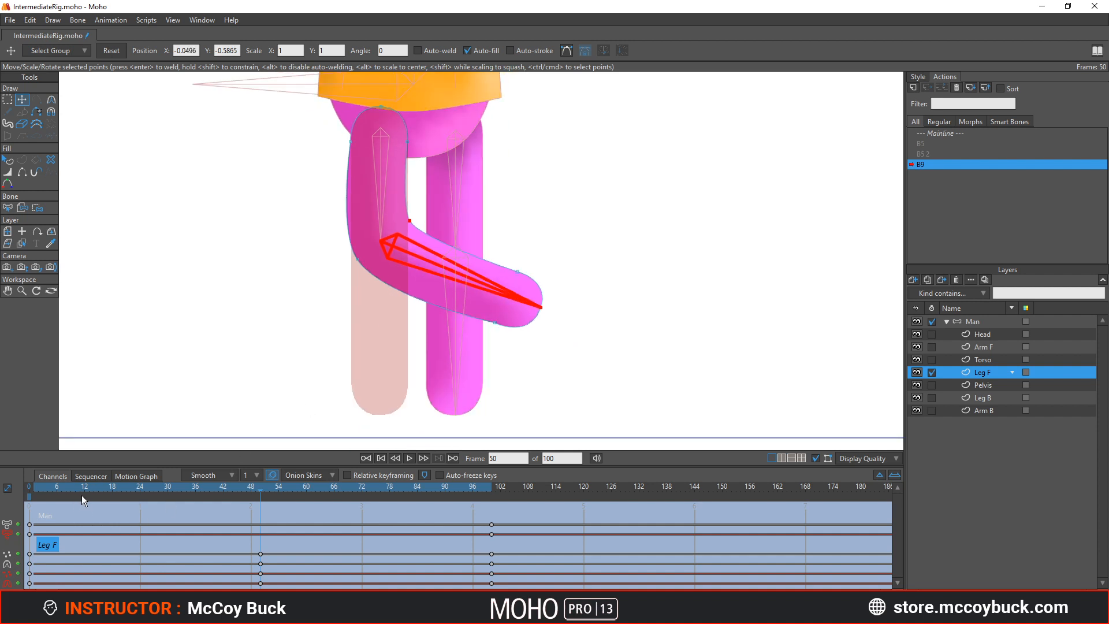
Scrub B9 to frame 80 and move Leg F's inner knee point down into line with the back edge of the thigh
left_click(91, 476)
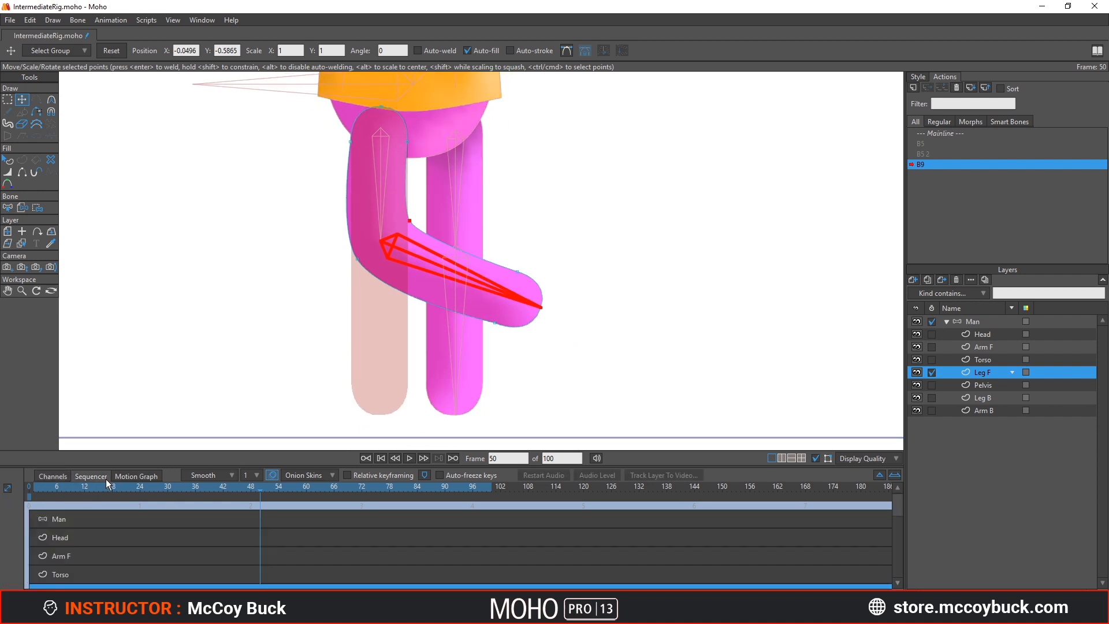
left_click(48, 476)
left_click_drag(185, 486, 261, 494)
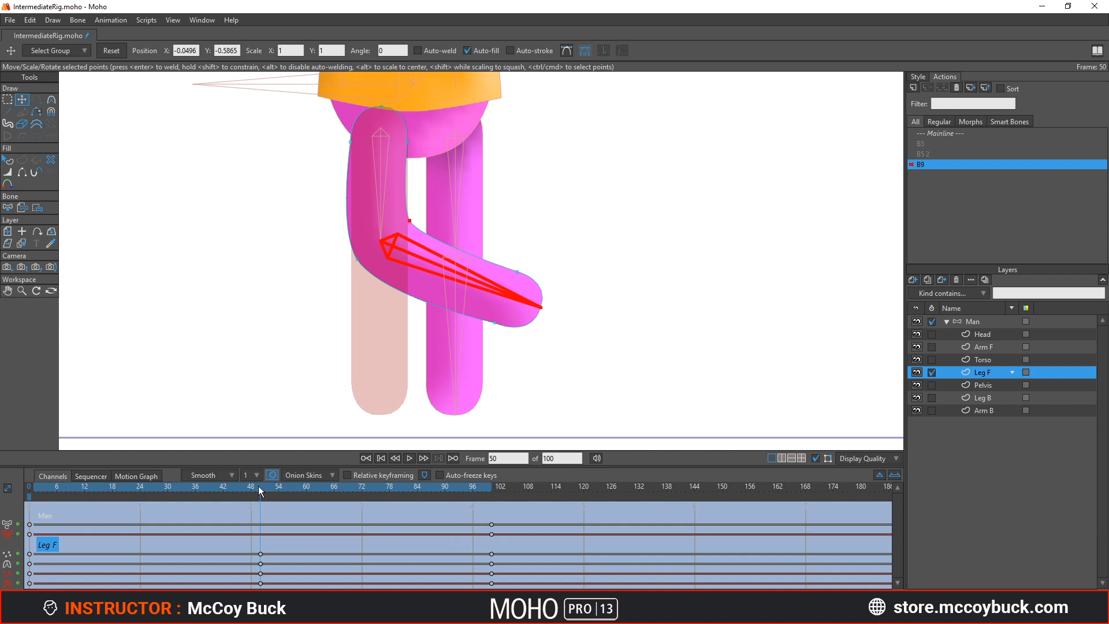
left_click_drag(258, 491, 362, 496)
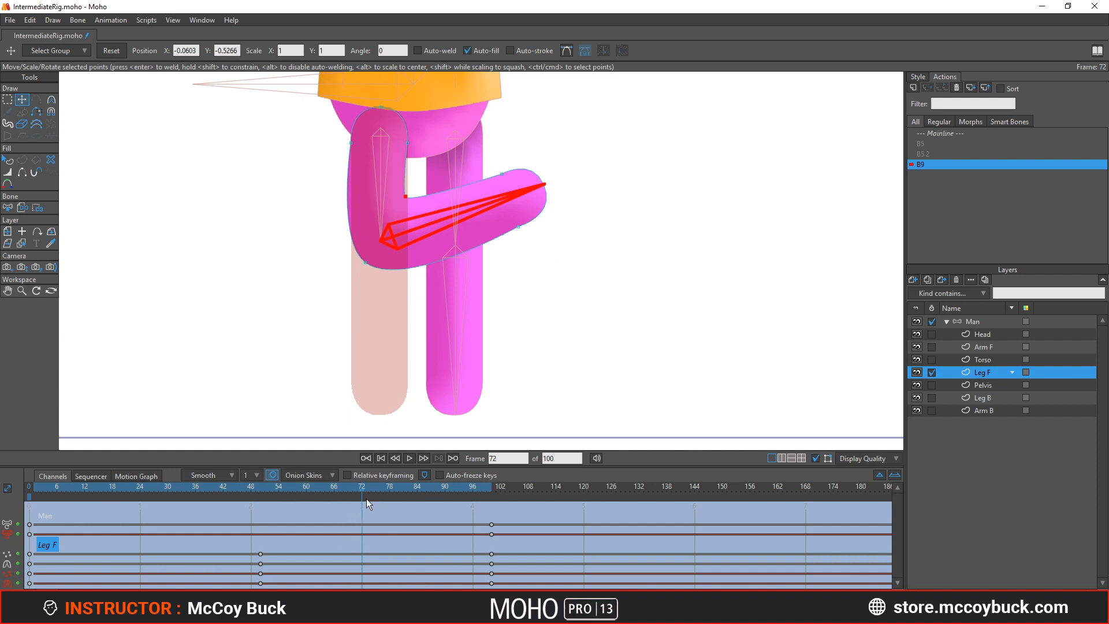
left_click_drag(361, 488, 398, 501)
scroll(387, 299, "up", 3)
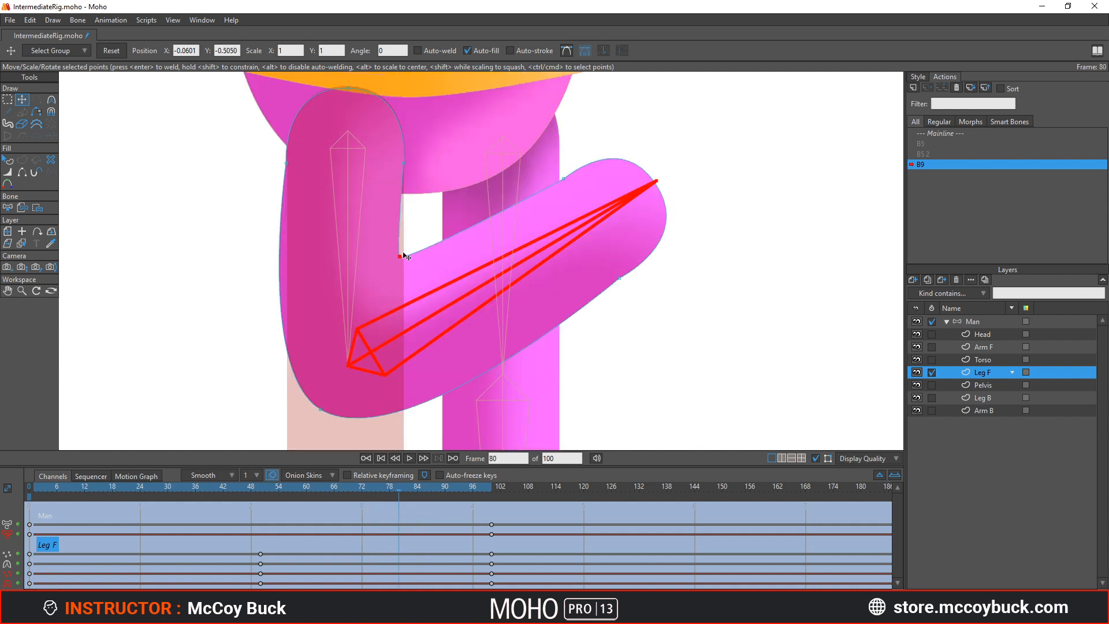
key("t")
left_click_drag(405, 255, 407, 273)
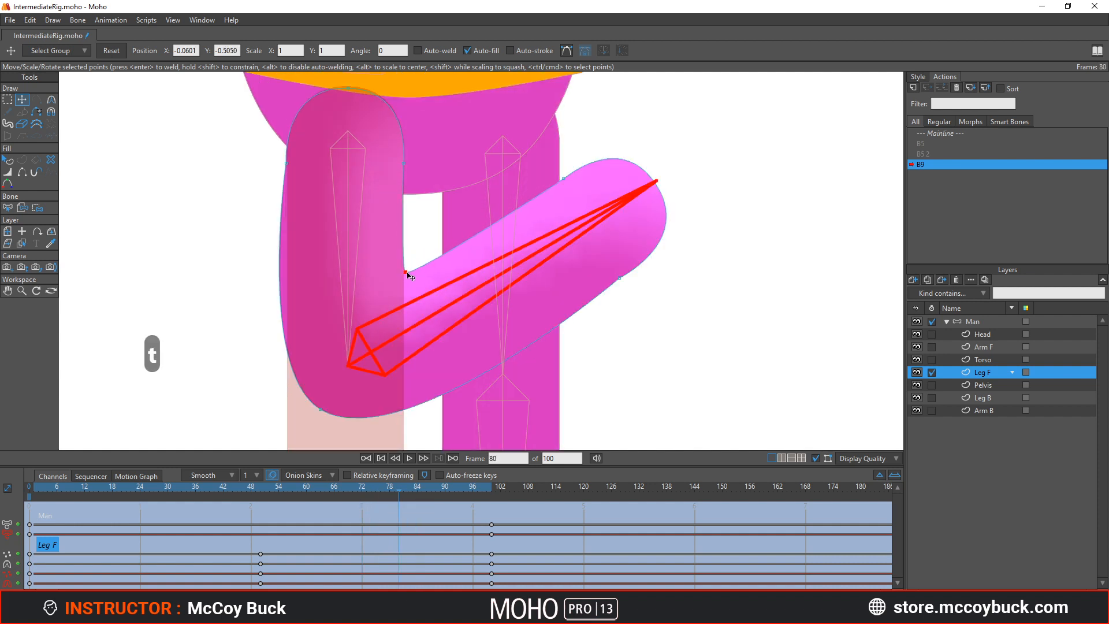
scroll(405, 274, "down", 3)
left_click_drag(391, 325, 396, 267)
Scrub back and forth through B9 to check how the knee correction follows the bend
left_click_drag(397, 485, 477, 488)
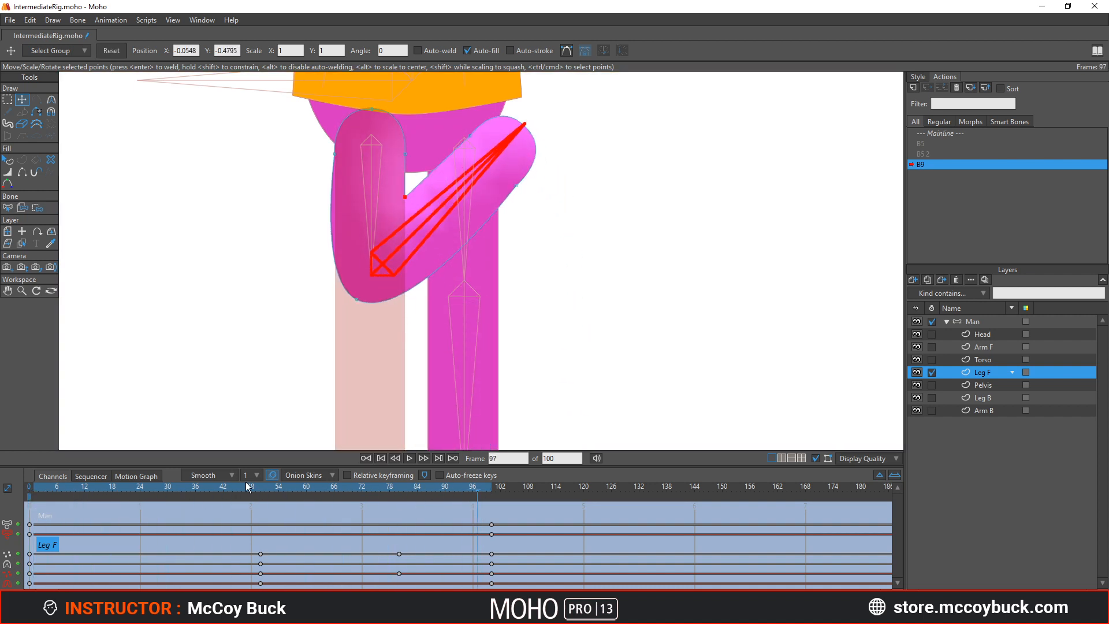
left_click_drag(246, 487, 14, 488)
scroll(215, 300, "down", 5)
left_click_drag(218, 327, 278, 325)
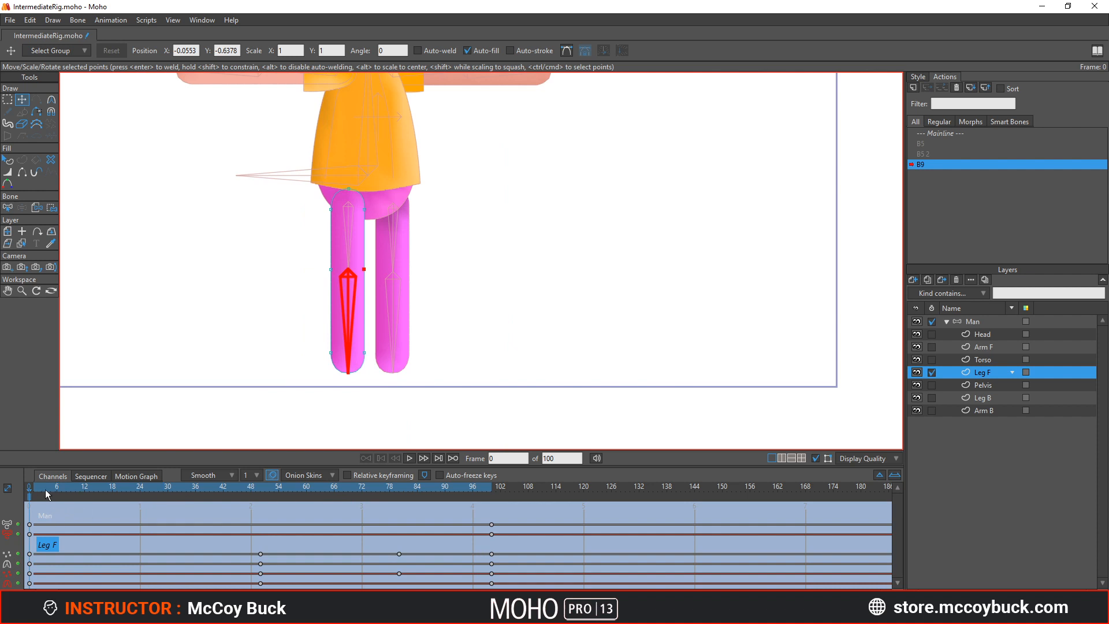
left_click_drag(47, 494, 458, 491)
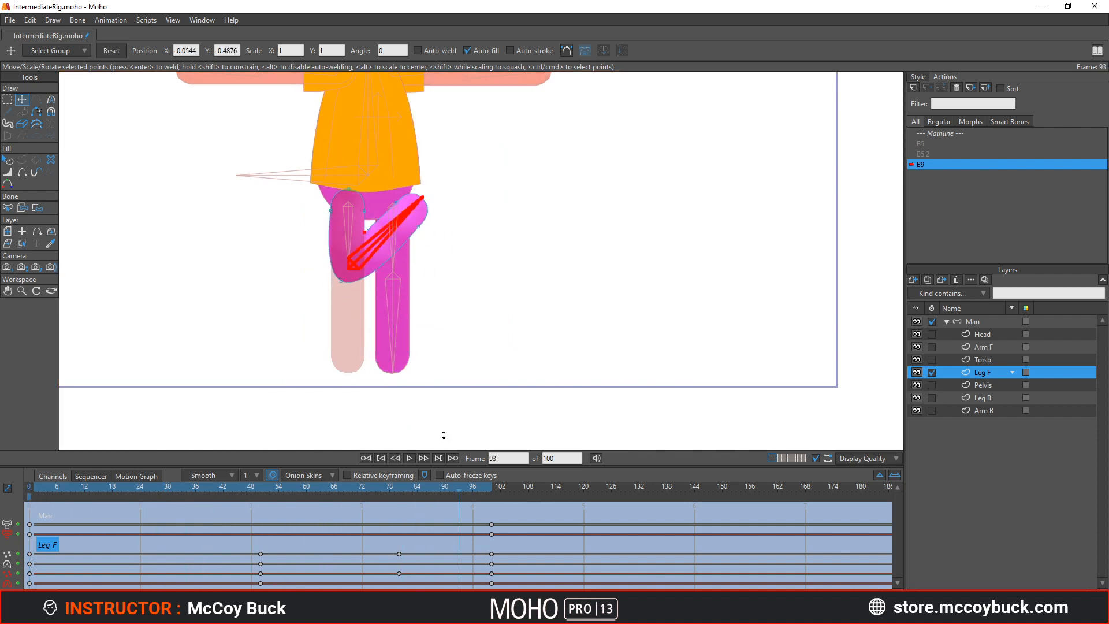
left_click_drag(443, 435, 231, 445)
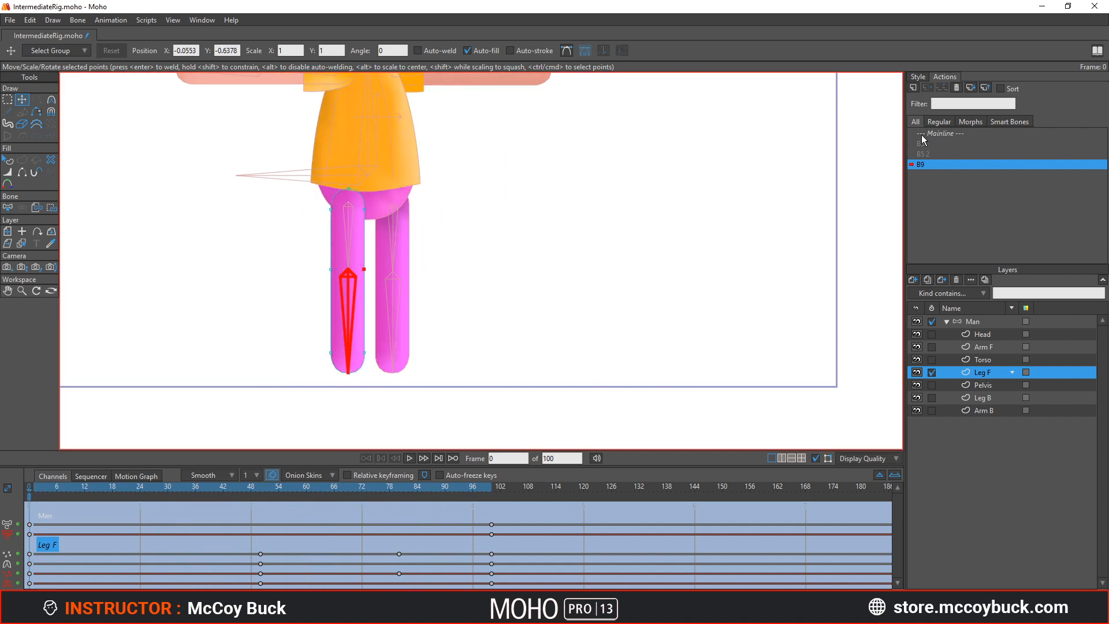
Return to the Mainline and test the leg bend with Manipulate Bones
left_click(924, 135)
key("z")
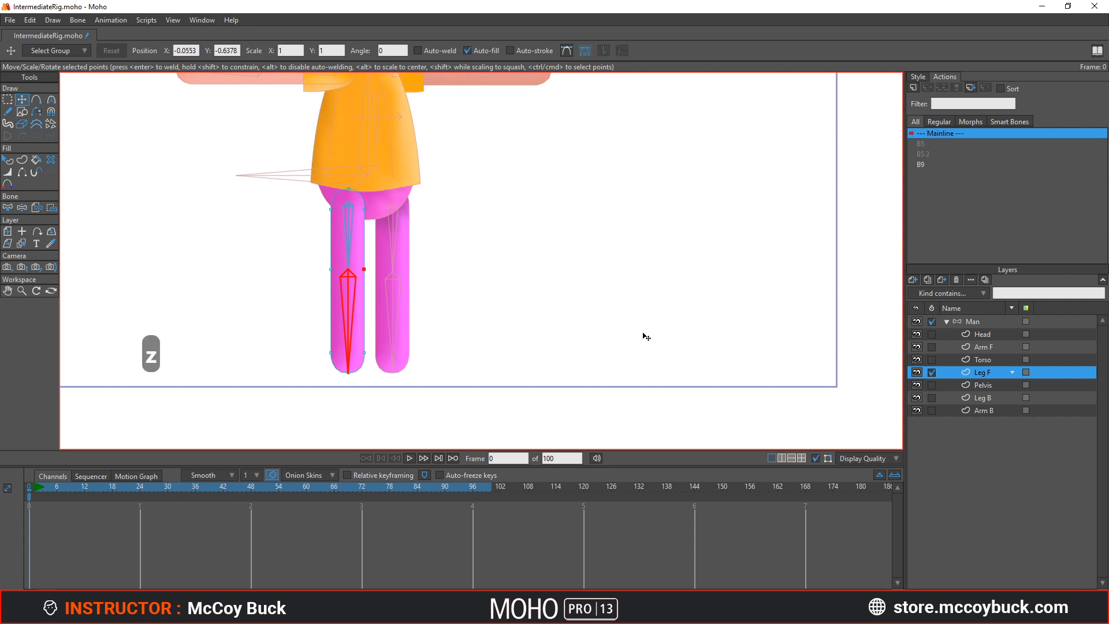
left_click(22, 207)
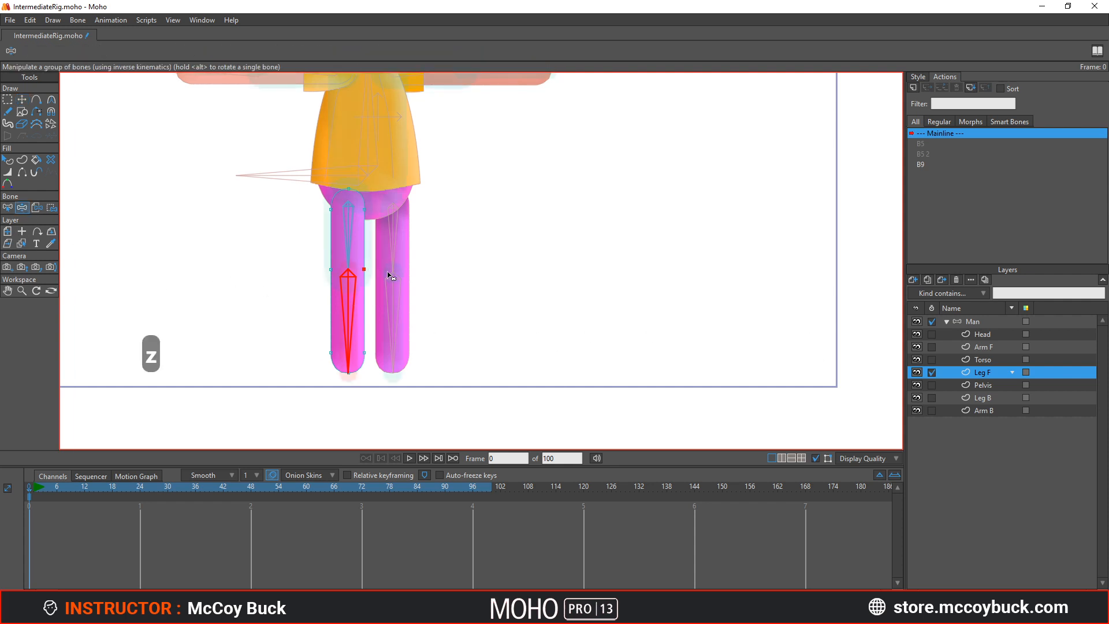
left_click_drag(390, 276, 408, 165)
Create a second smart bone action named B9 2 for the front lower leg bone on the Man layer
key("b")
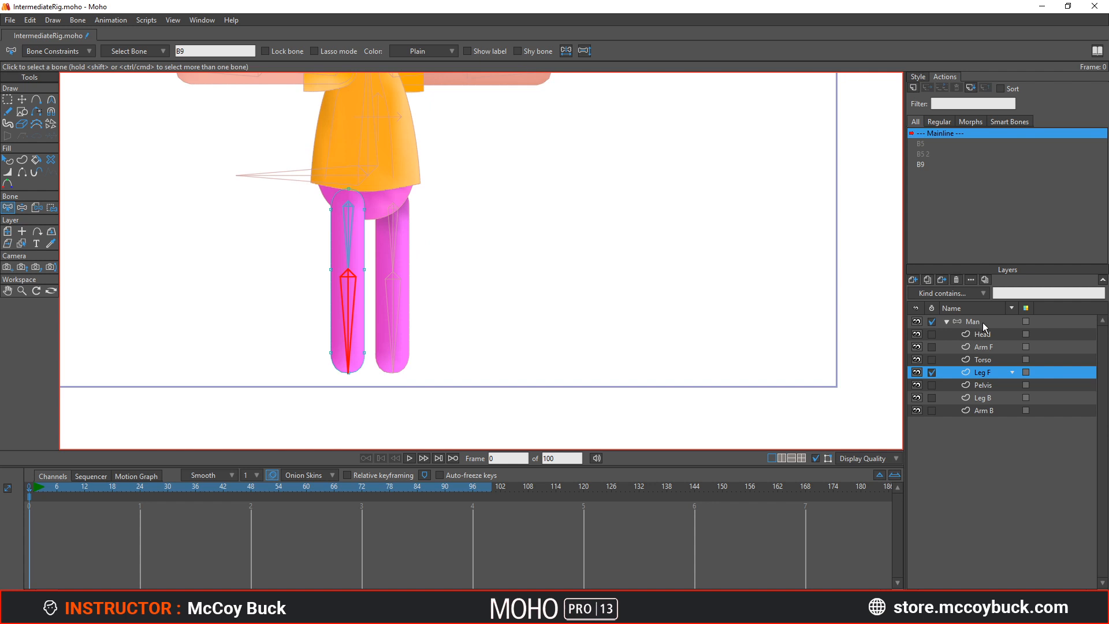
left_click(982, 322)
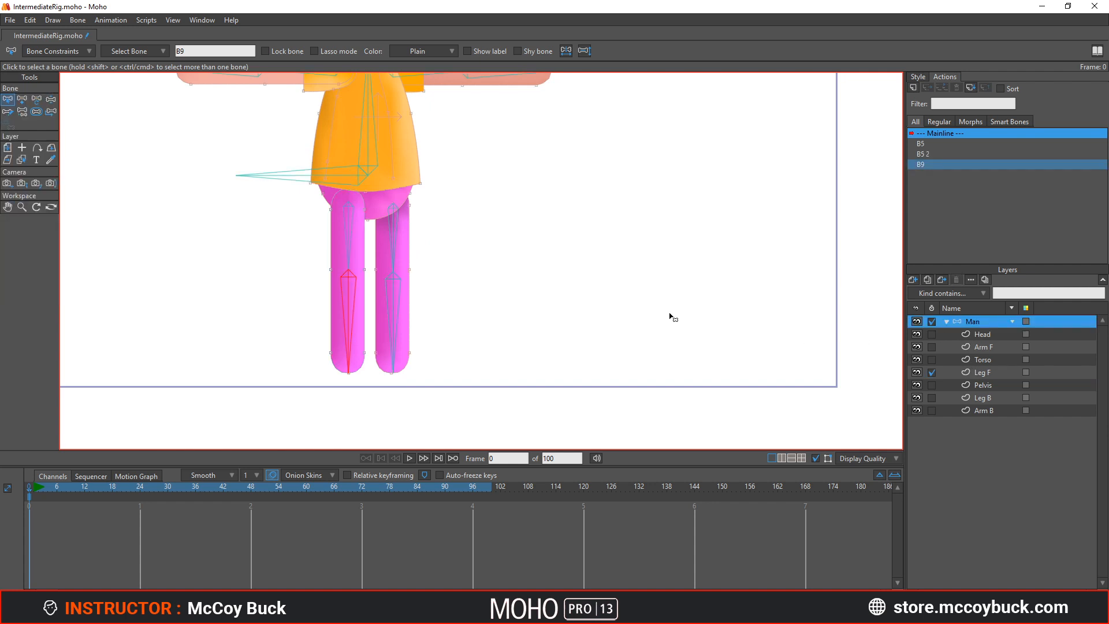
left_click(913, 89)
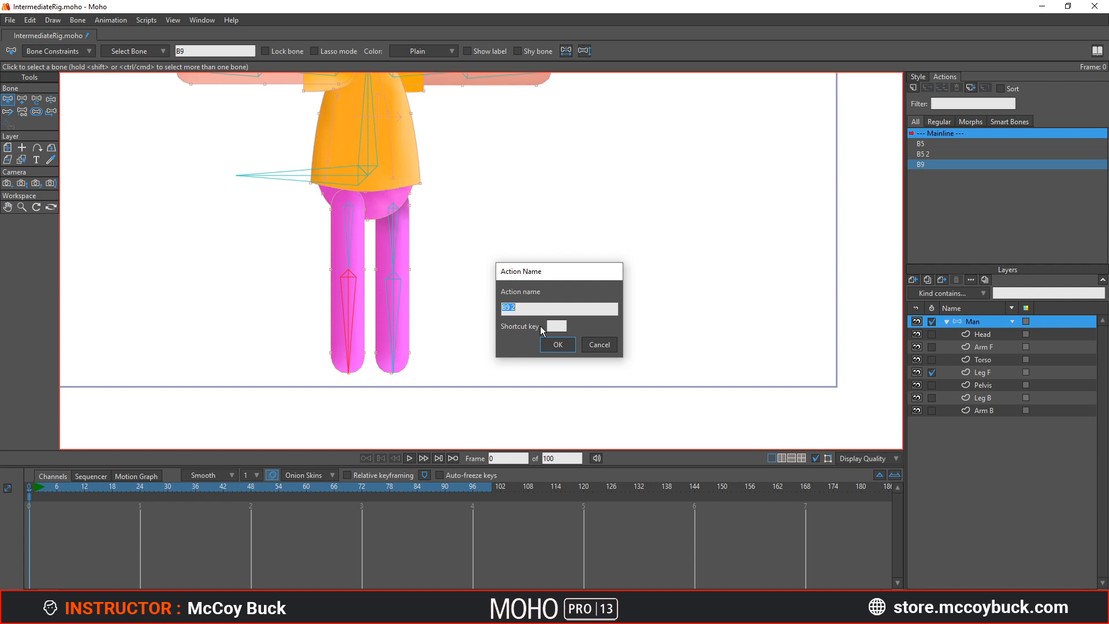
left_click(549, 345)
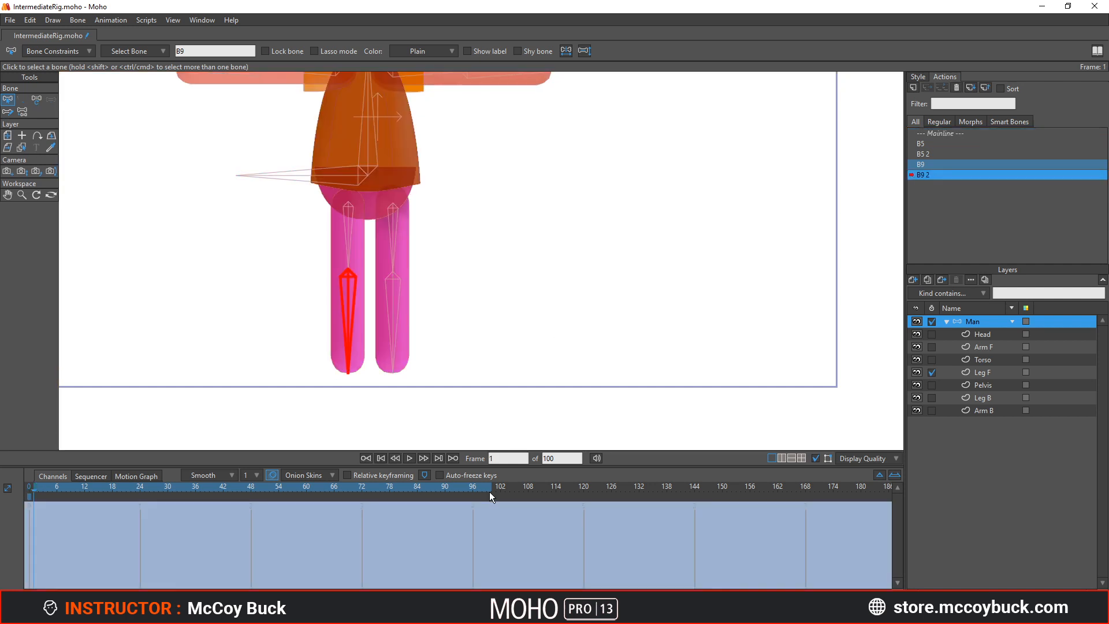
Rotate the front lower leg bone upward in the direction opposite to the B9 bend at frame 100 of B9 2
left_click(490, 490)
key("t")
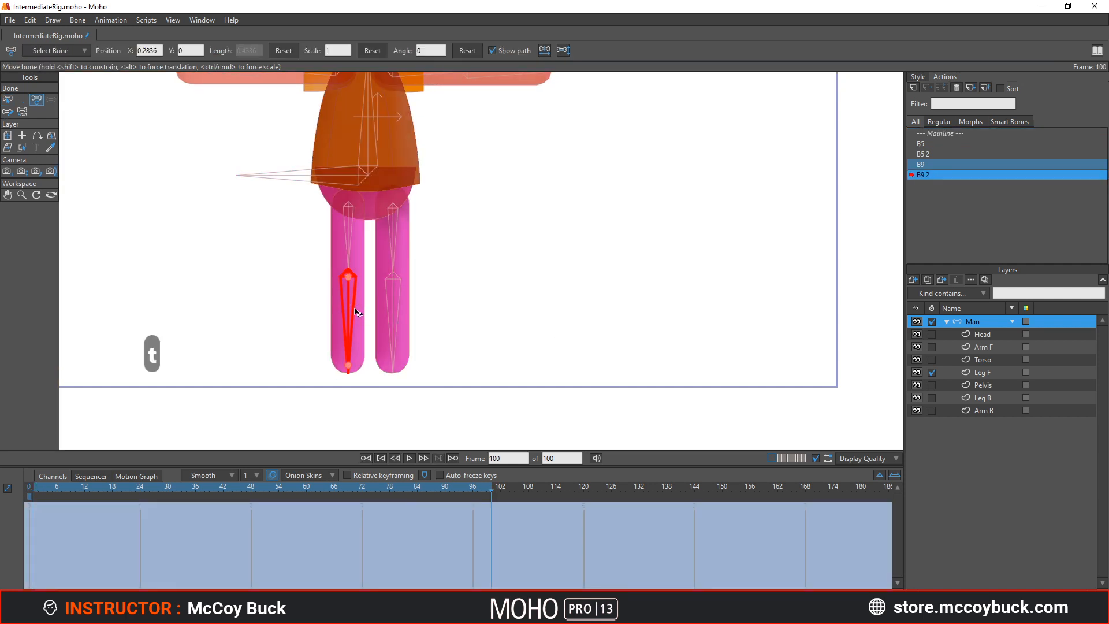
mouse_move(348, 347)
left_mouse_down()
mouse_move(281, 249)
mouse_move(306, 223)
left_mouse_up()
Move Leg F's knee point inside the new bend out to the crease at frame 100 and reduce its curvature to about 0
scroll(338, 268, "up", 4)
right_click(398, 235, "alt")
scroll(400, 255, "up", 3)
left_click_drag(401, 254, 397, 370)
key("t")
left_click_drag(422, 320, 361, 243)
key("c")
key("c")
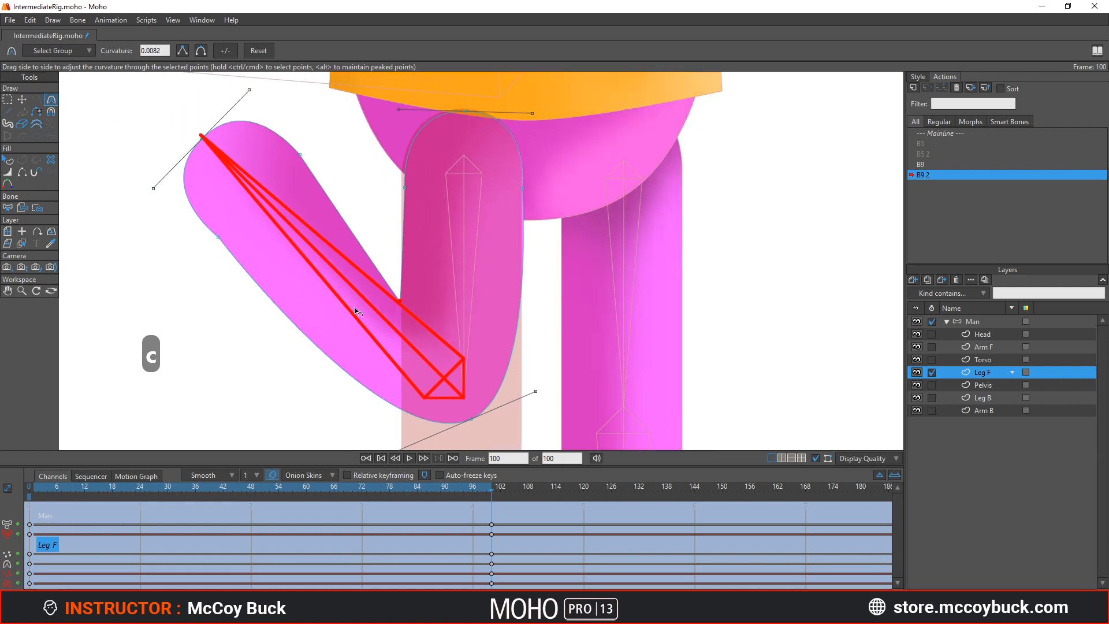
Fine-tune the position of Leg F's crease point to about X -0.1973, Y -0.4862 at frame 100
key("t")
left_click_drag(409, 278, 404, 277)
scroll(403, 278, "down", 2)
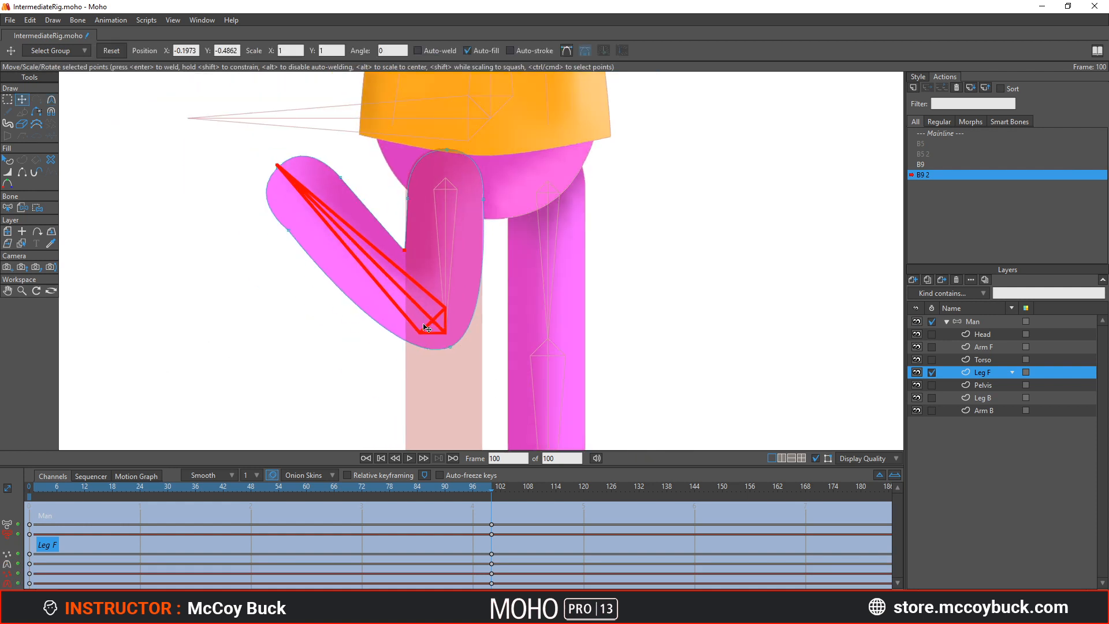
scroll(403, 296, "up", 1)
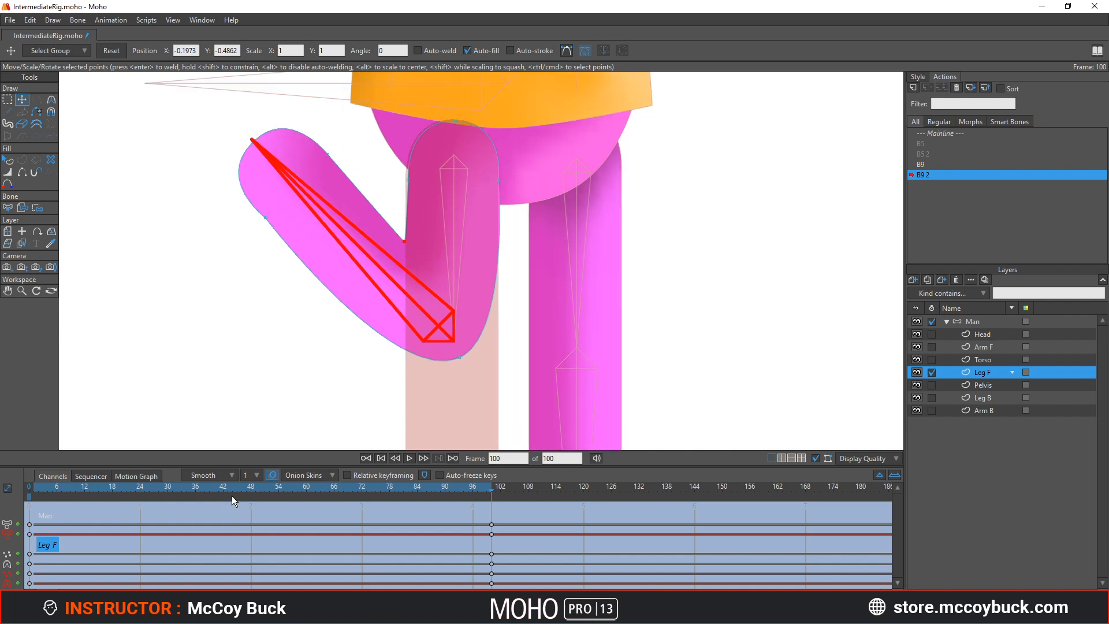
Adjust Leg F's crease point position at frame 50 of B9 2 and lower its curvature to about 0.09
left_click_drag(296, 490, 258, 491)
scroll(339, 213, "down", 2)
key("t")
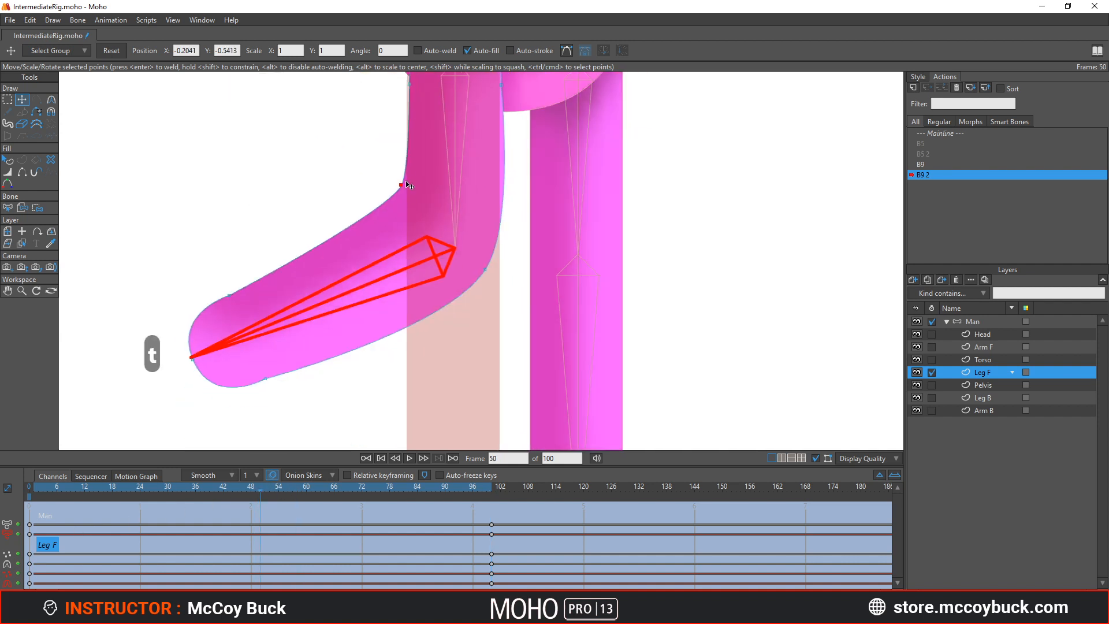
left_click_drag(403, 187, 346, 228)
key("c")
scroll(380, 201, "down", 2)
scroll(382, 249, "up", 1)
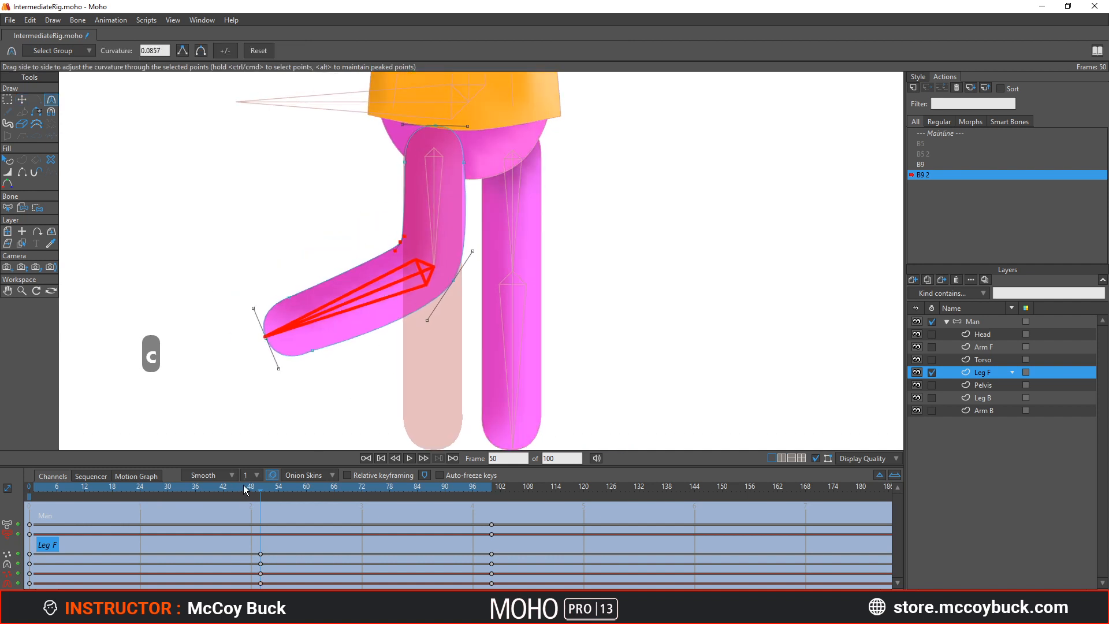
Return to frame 0 of the Mainline and test bending one arm and the front leg with Manipulate Bones
left_click_drag(245, 489, 30, 541)
left_click(946, 134)
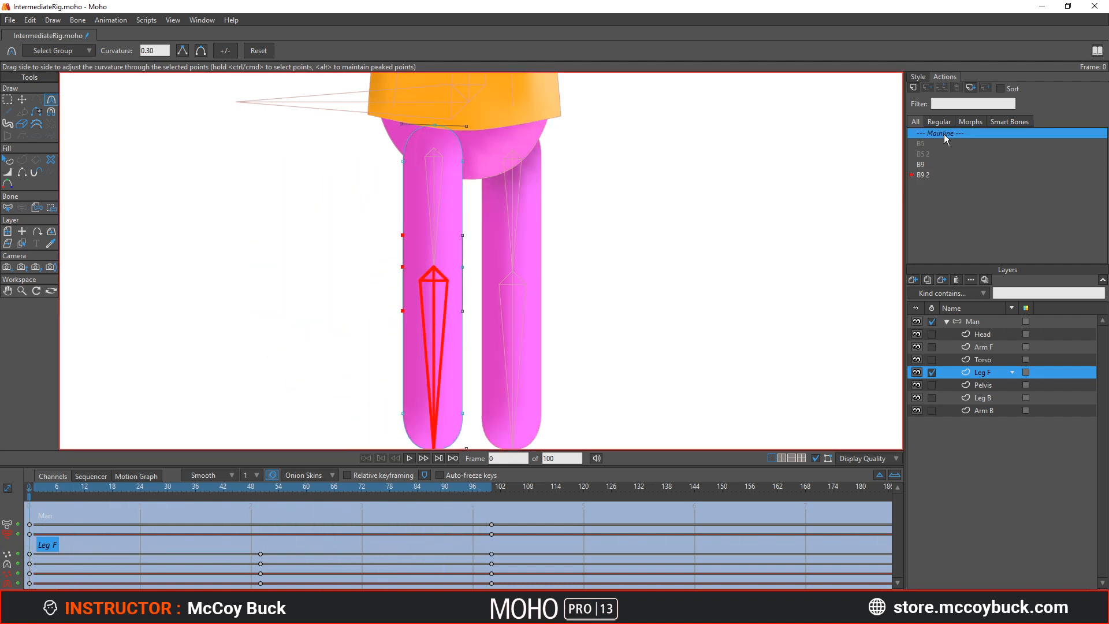
scroll(584, 227, "down", 4)
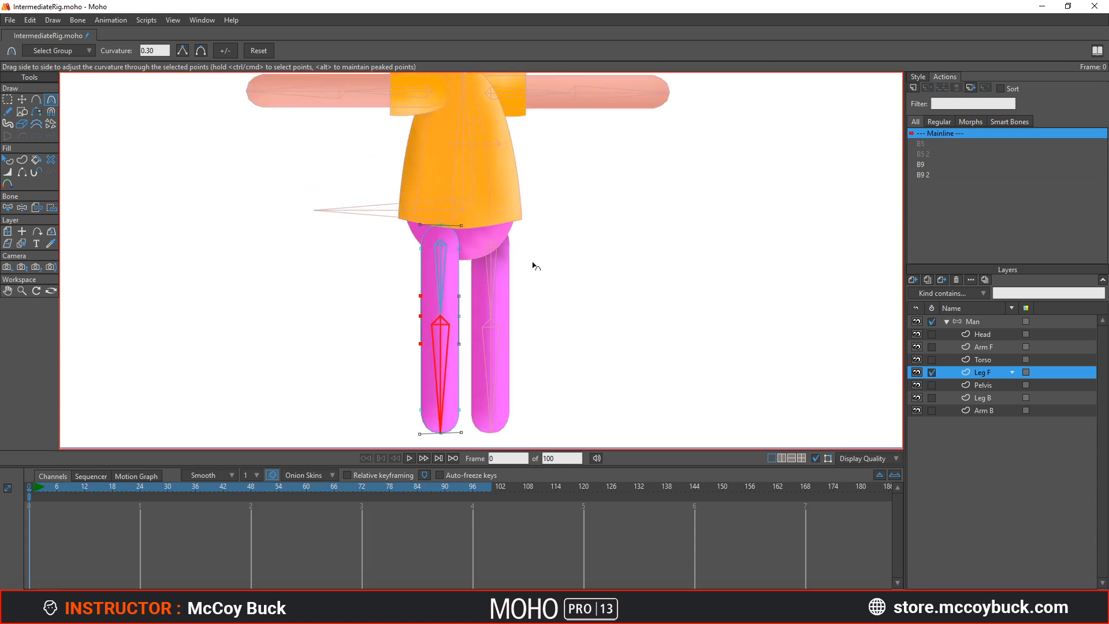
scroll(533, 267, "down", 3)
key("z")
left_click_drag(339, 166, 392, 239)
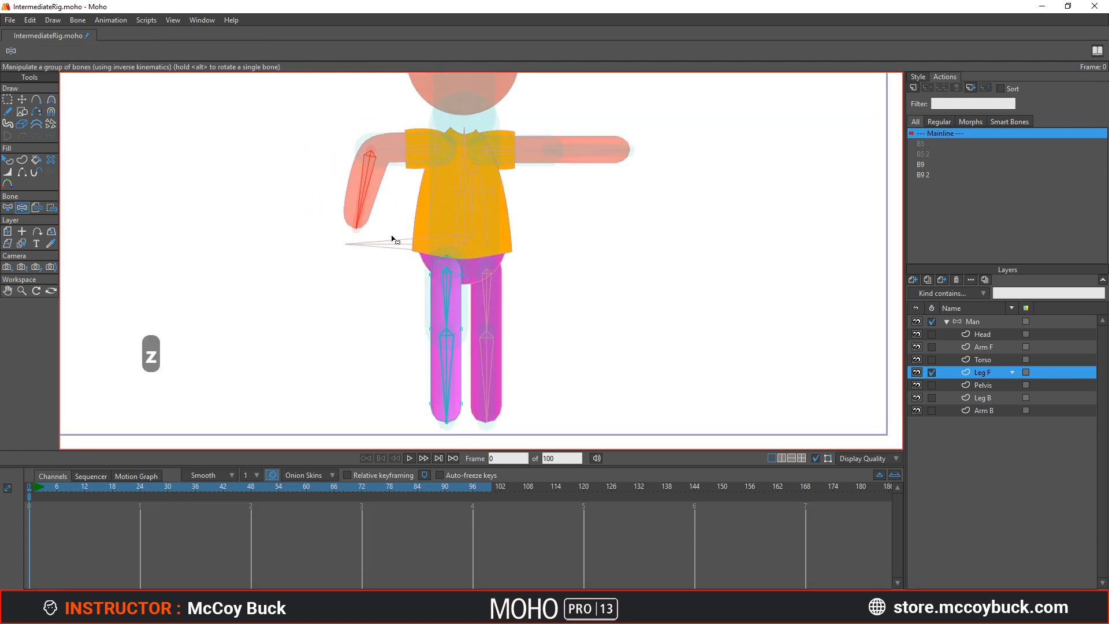
left_click_drag(393, 371, 324, 153)
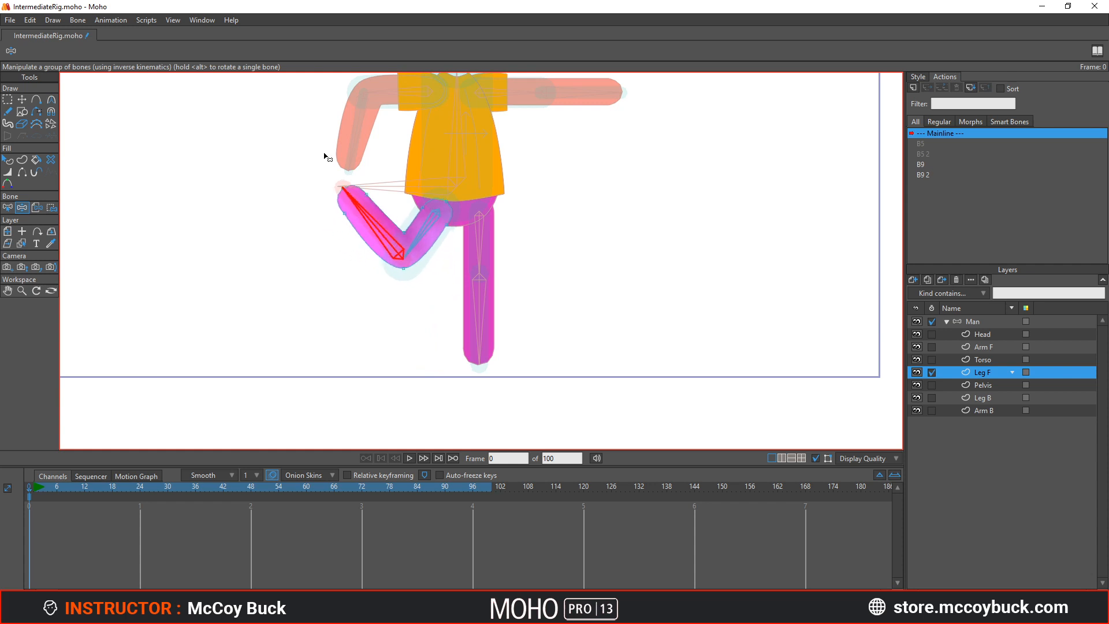
Test bending the back leg and the other outstretched arm with Manipulate Bones
scroll(319, 173, "down", 3)
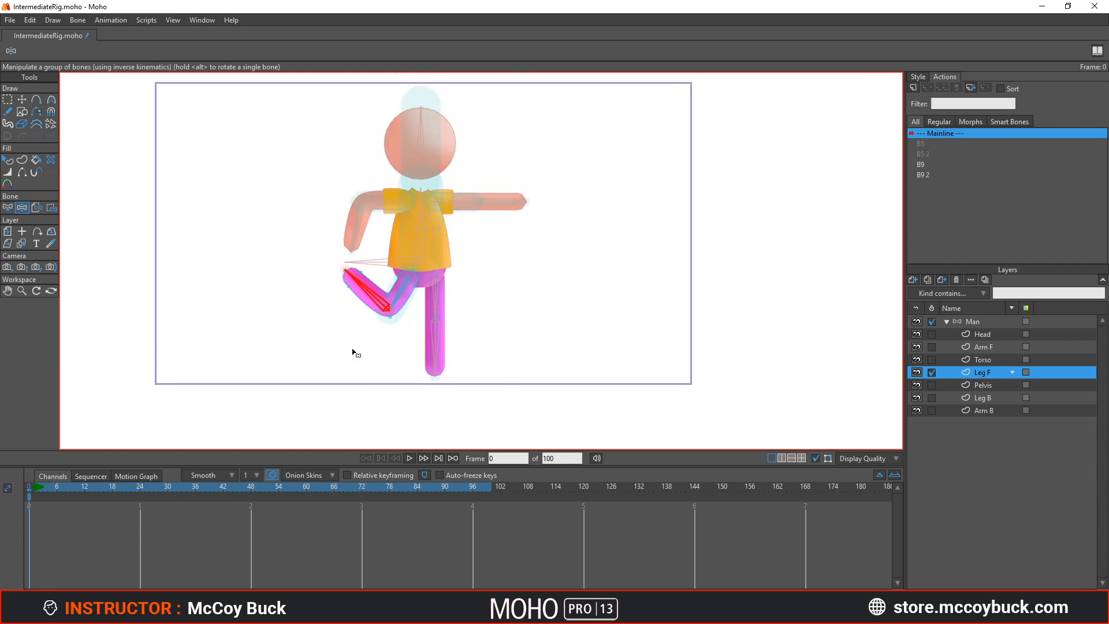
scroll(353, 352, "up", 1)
left_click_drag(453, 278, 495, 286)
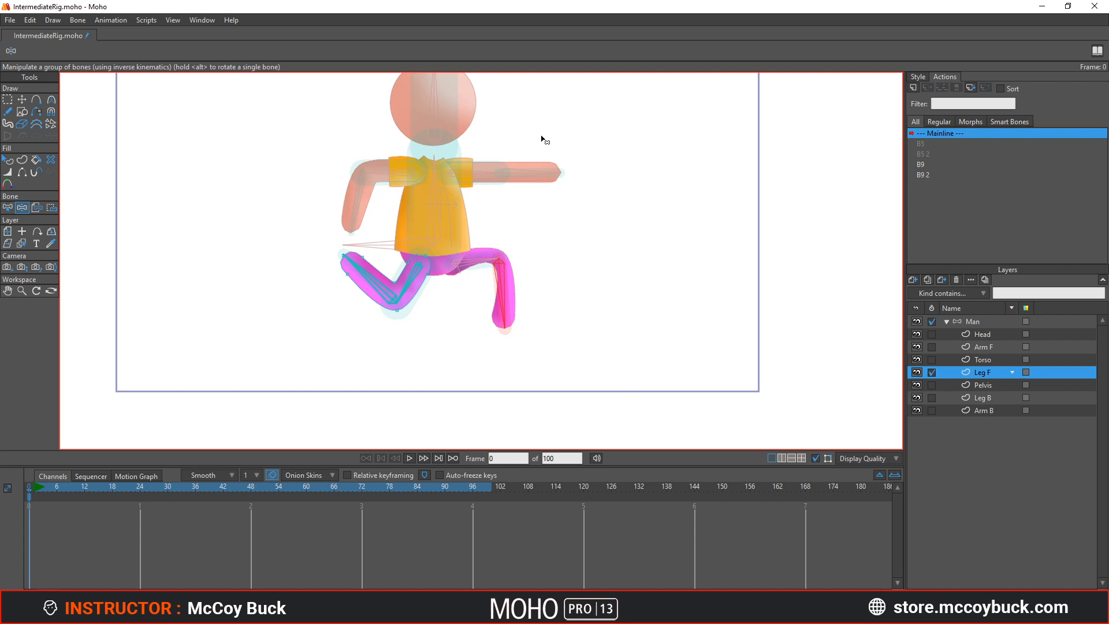
left_click_drag(539, 172, 501, 220)
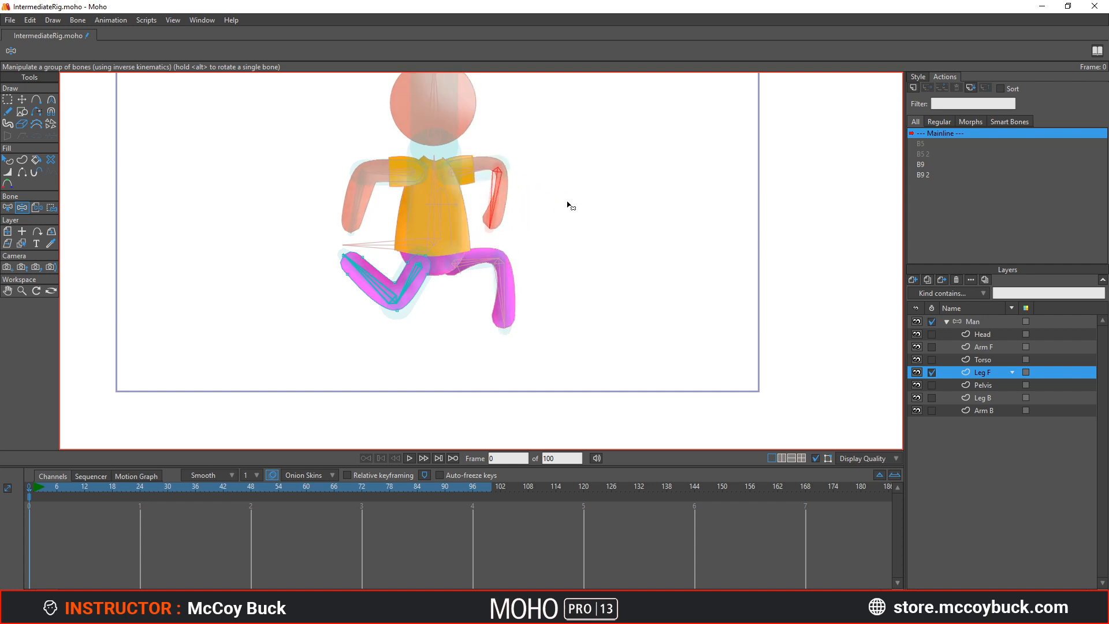